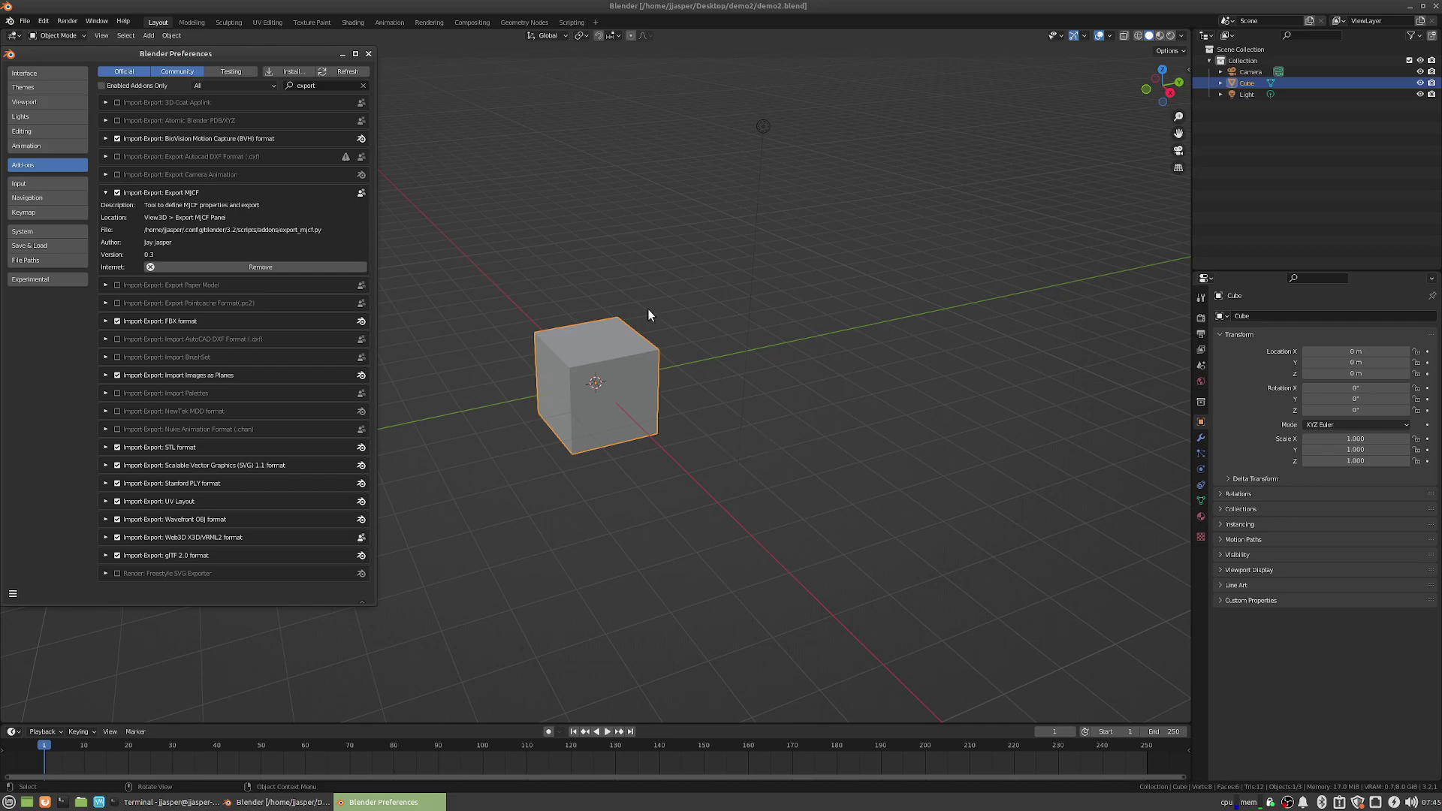
Bring the main Blender window with the cube scene back to the front.
left_click(667, 308)
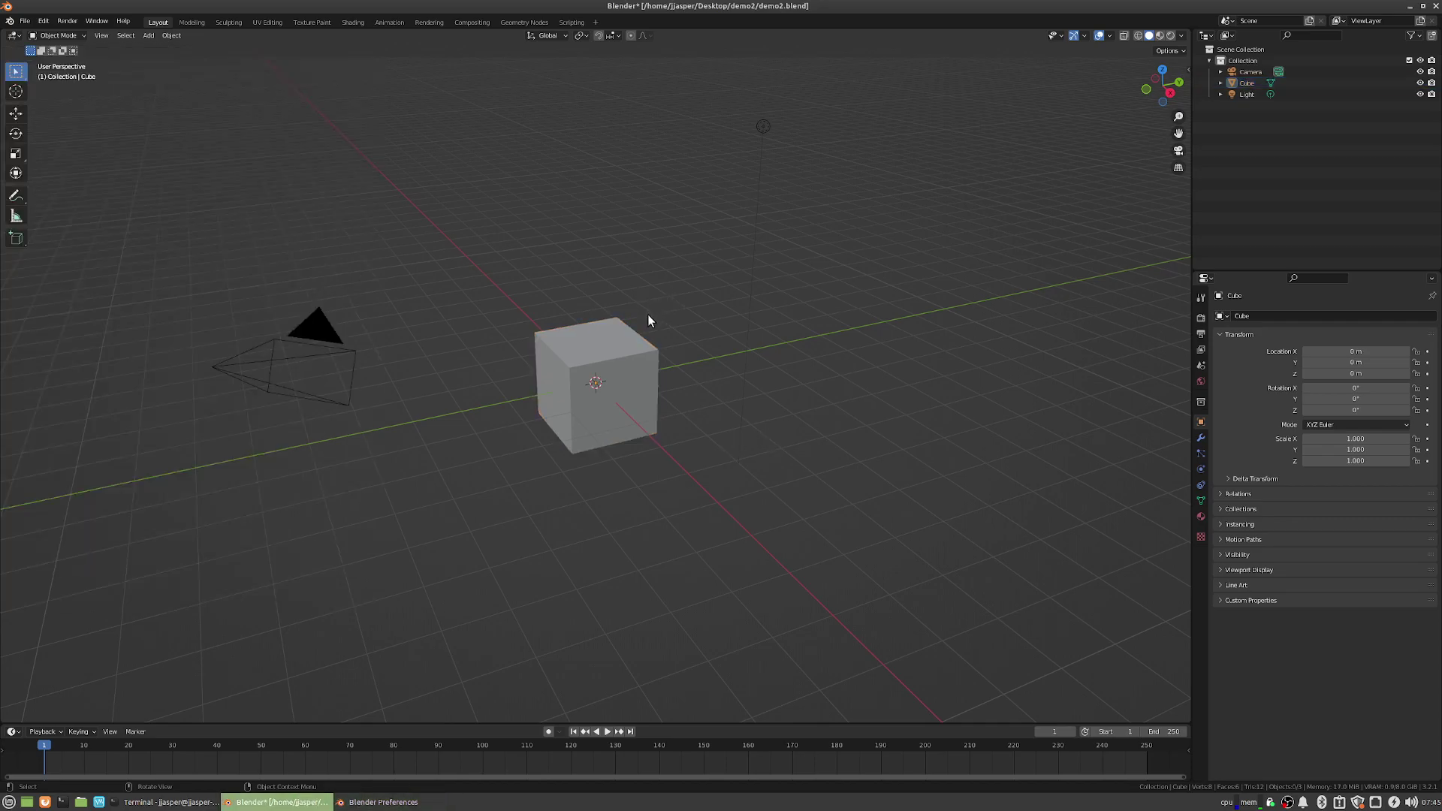
Add a plain axes empty at the origin and rename it 'root'.
key("shift+a")
mouse_move(650, 318)
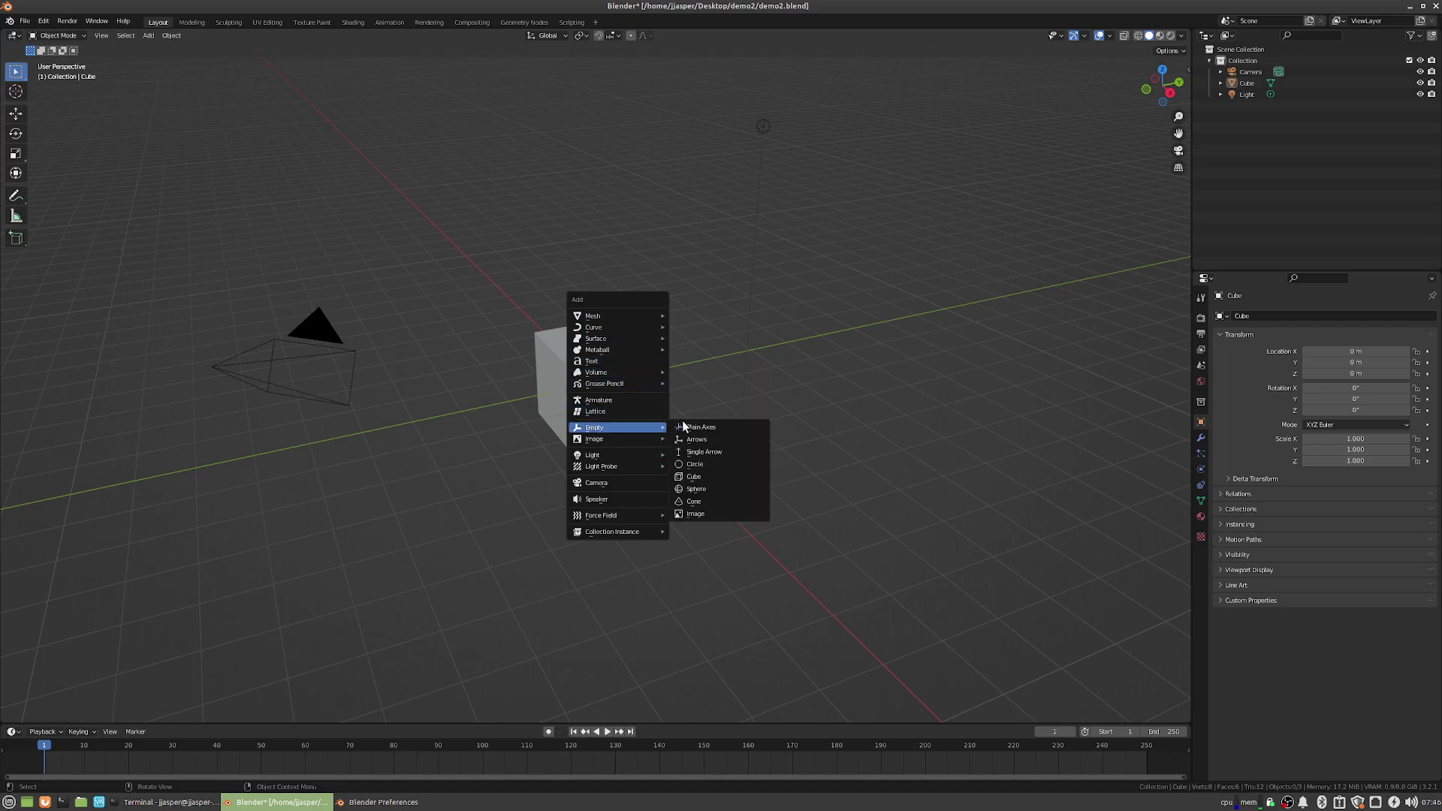
left_click(704, 428)
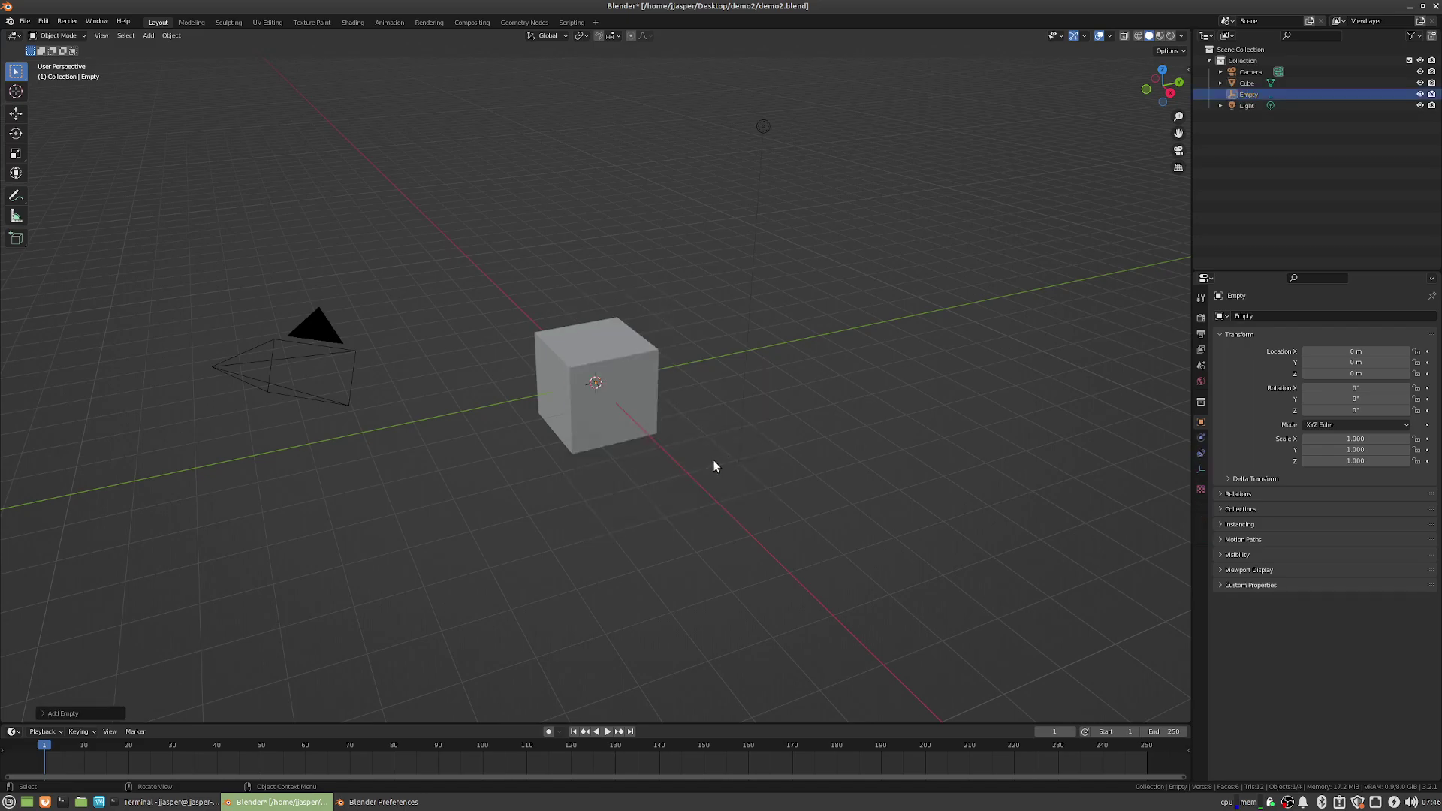
key("F2")
type("root")
key("Return")
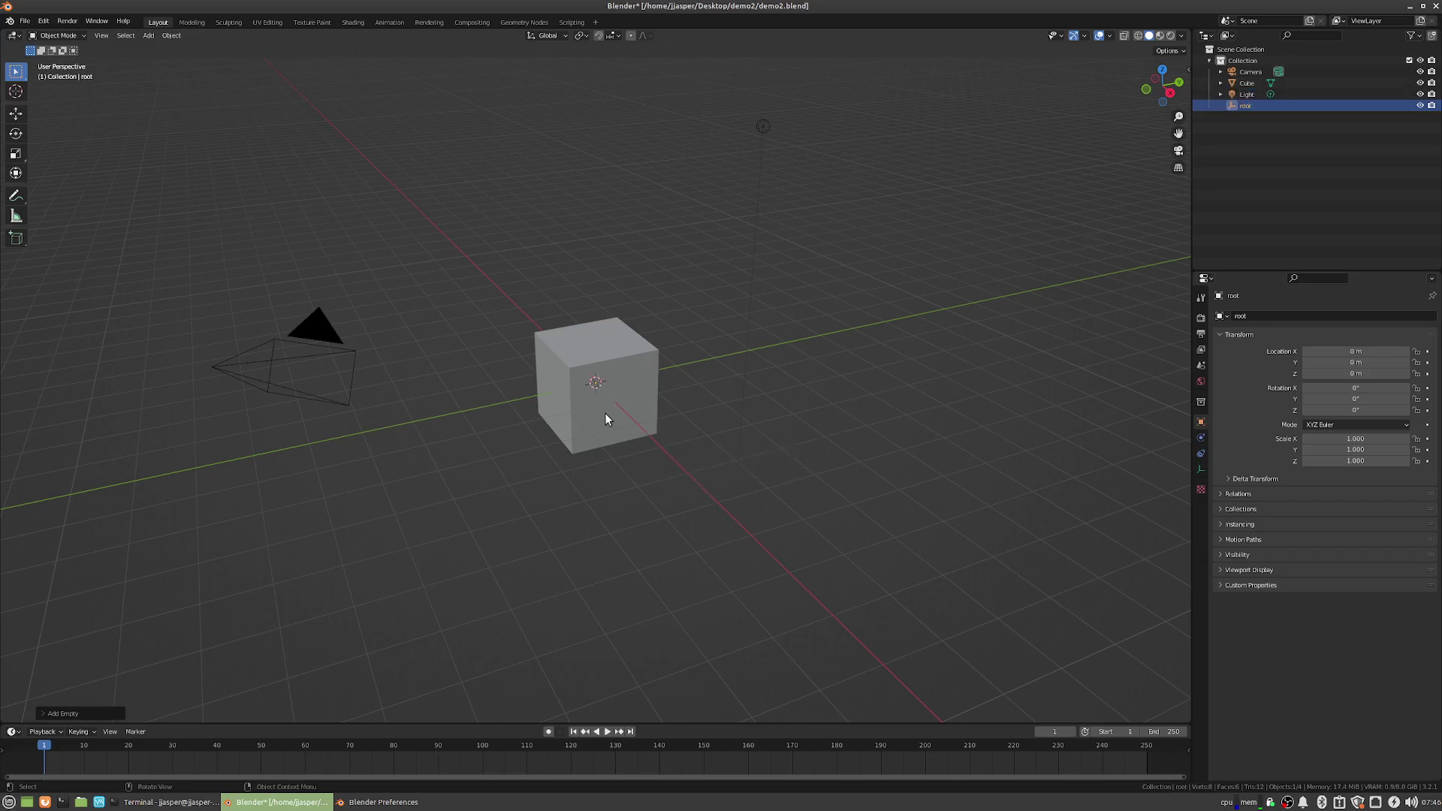
key("shift+a")
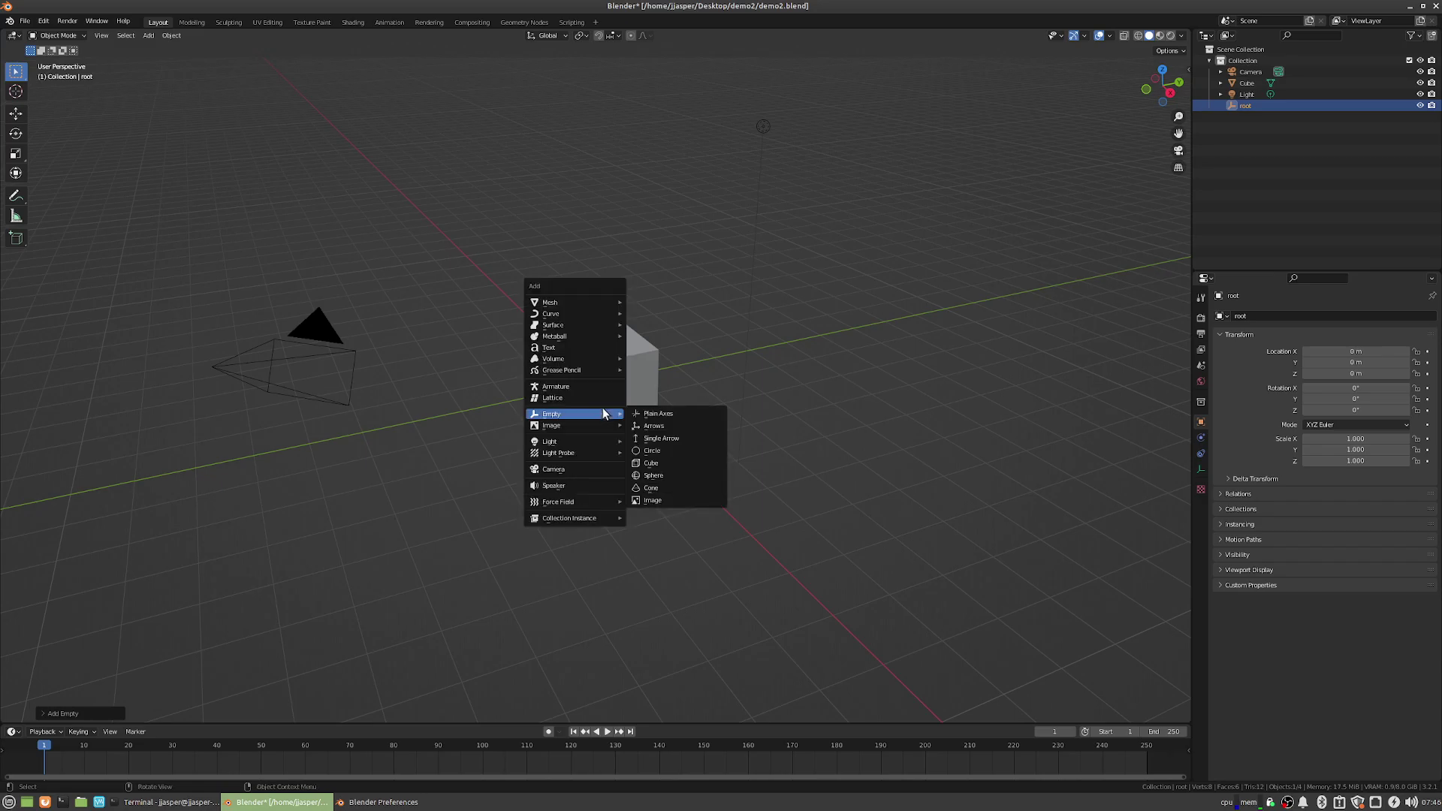
Add a cube empty and flatten it to 0.01 along Z.
mouse_move(575, 307)
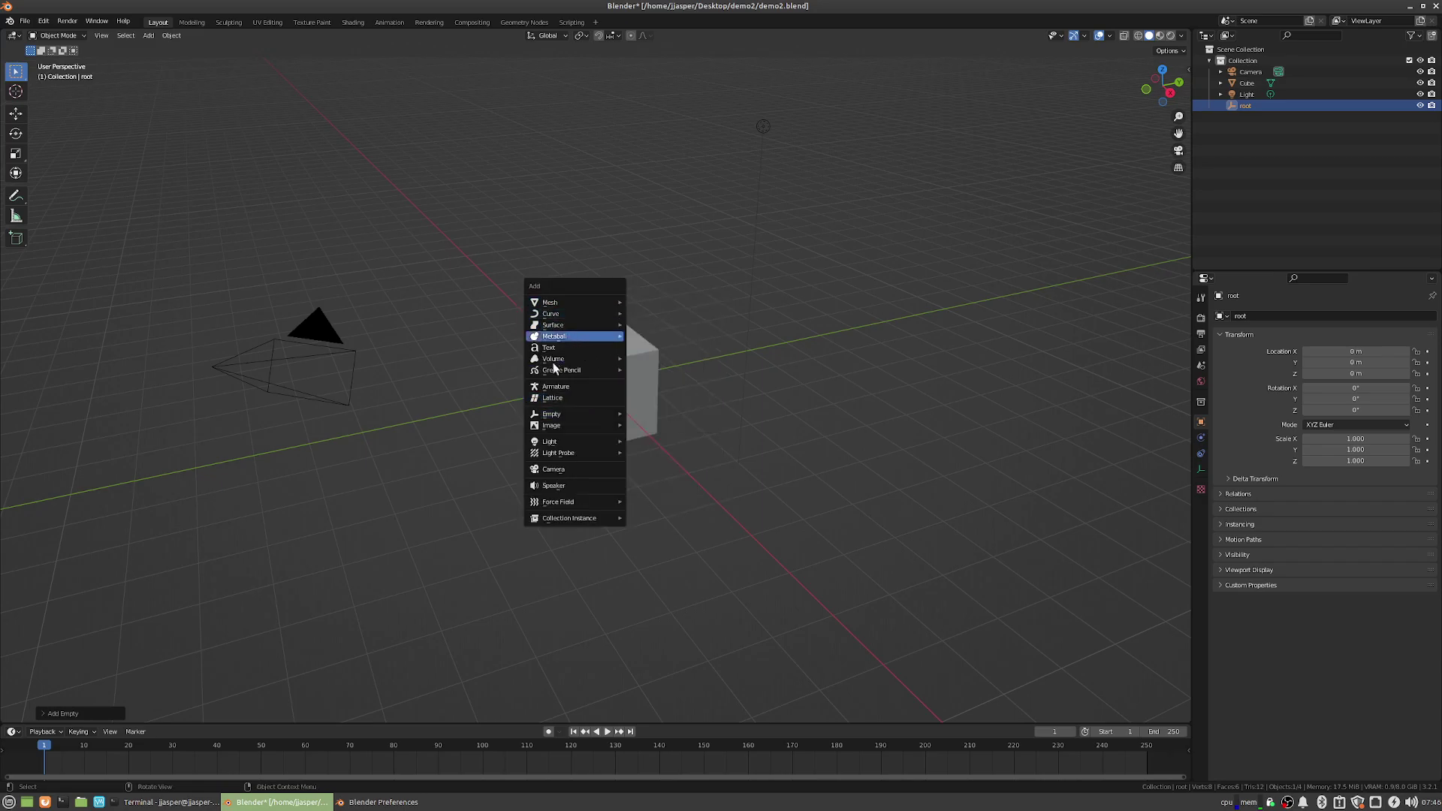
mouse_move(593, 415)
left_click(652, 464)
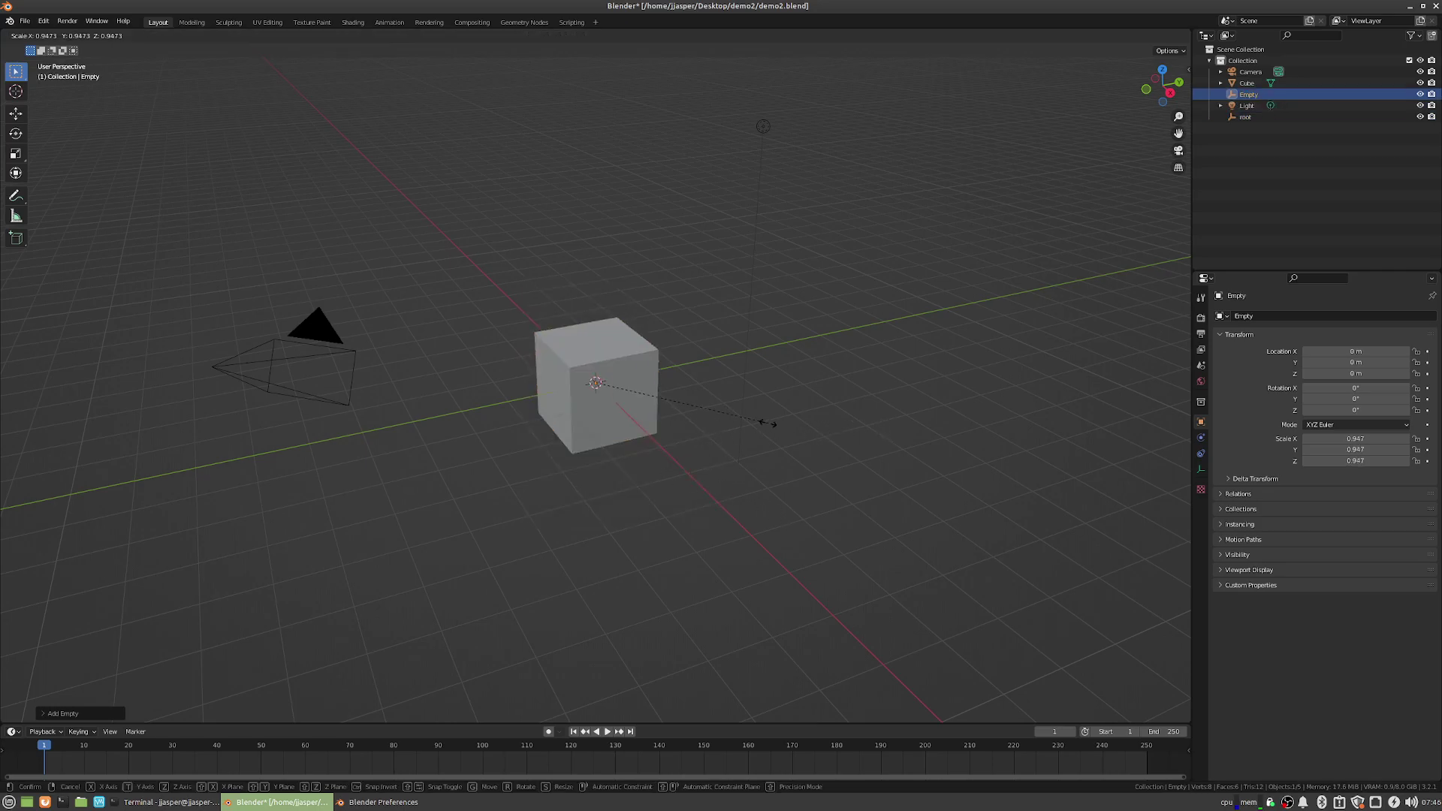
key("s")
key("shift+z")
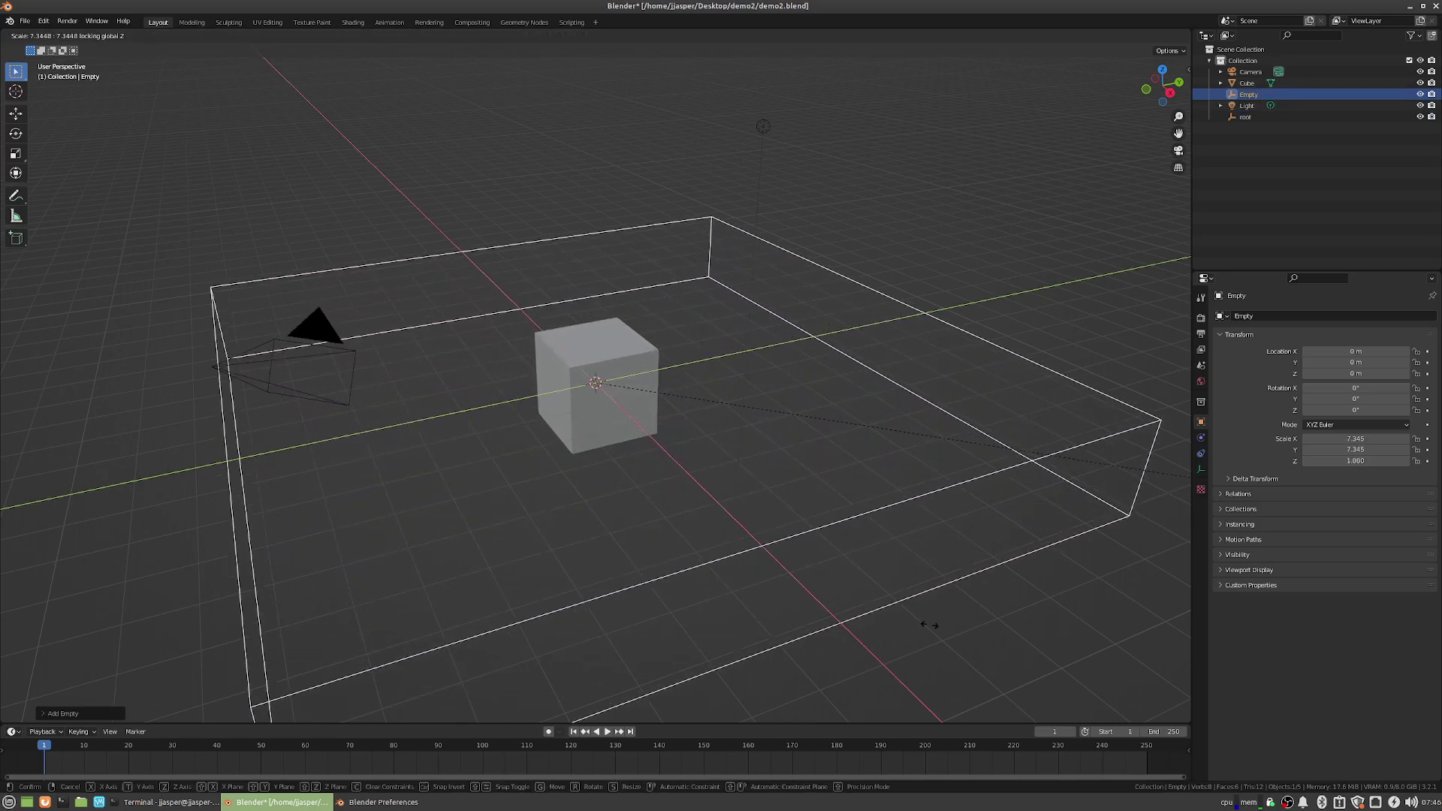
type("z0.01")
key("Return")
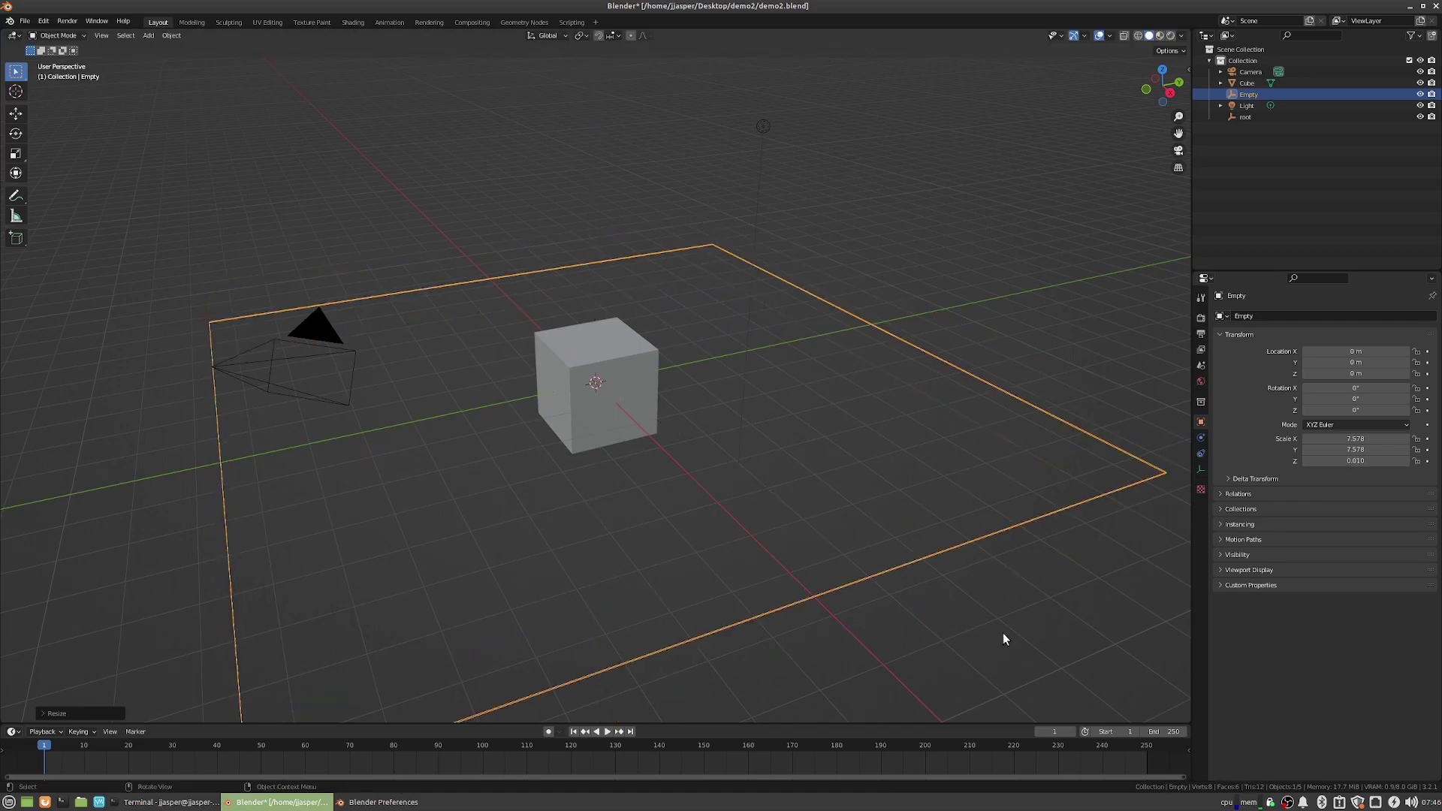
Make the flattened empty a geom with root as its Parent Body.
left_click(1201, 455)
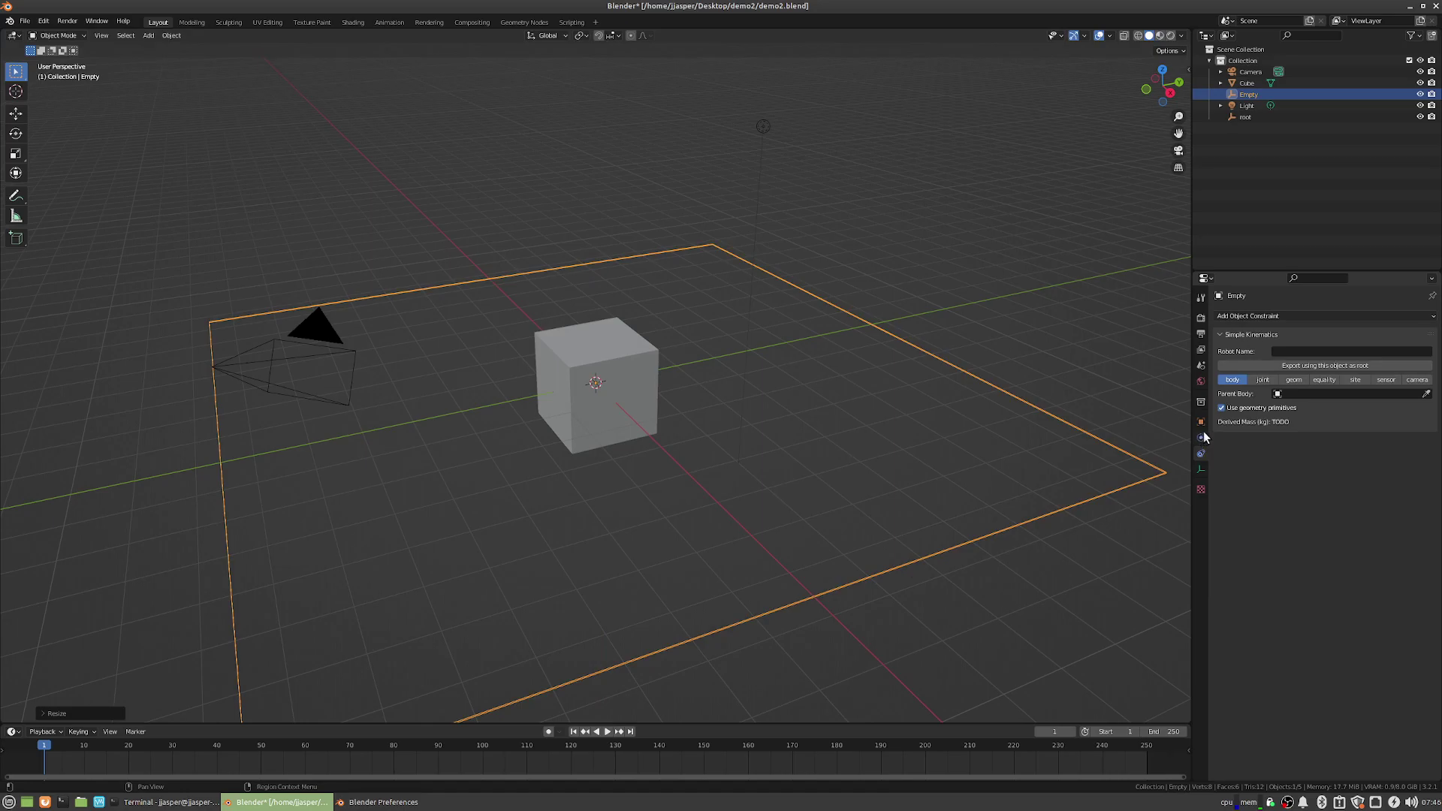
left_click(1297, 381)
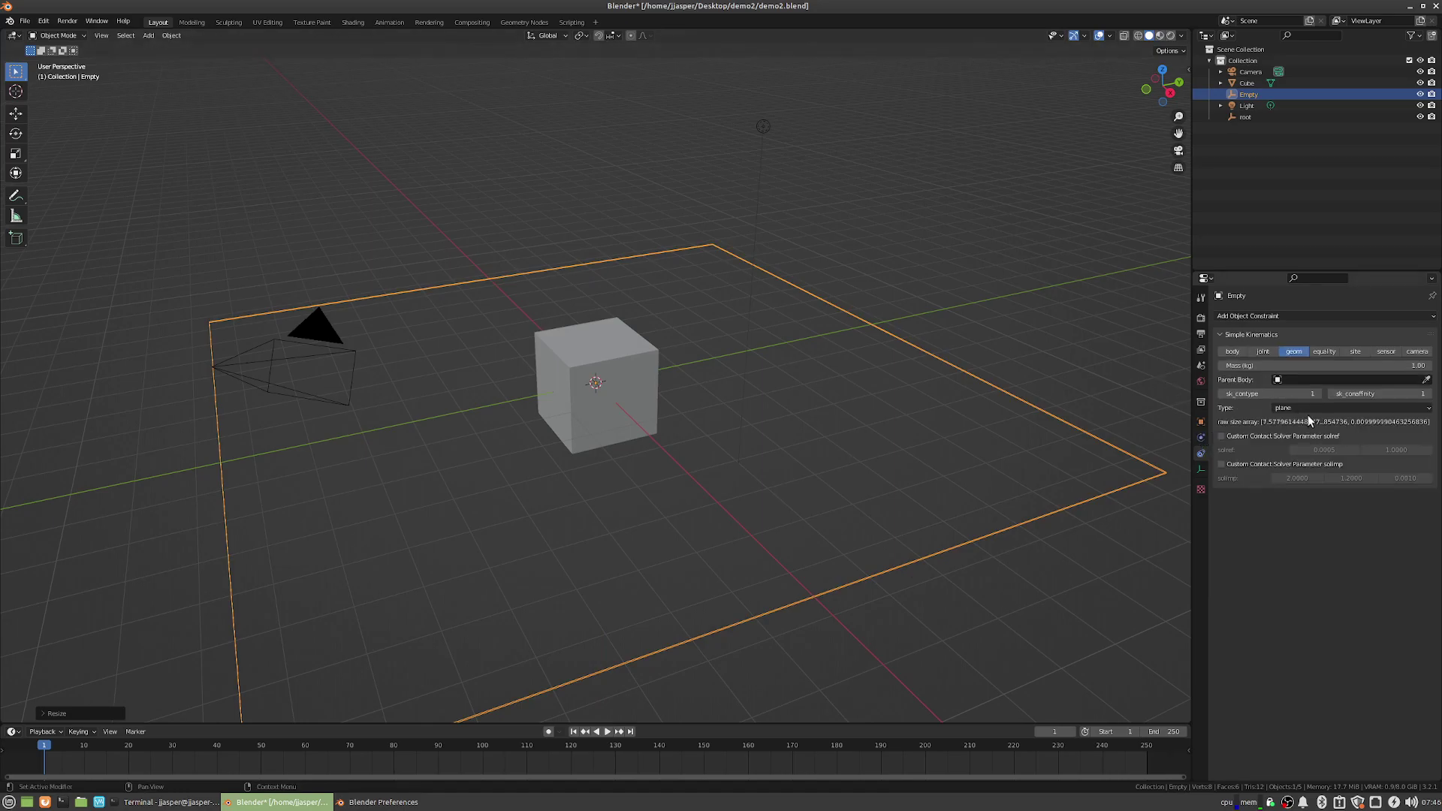
left_click(1375, 379)
type("root")
key("Return")
Raise the cube 2 m along Z.
left_click(652, 373)
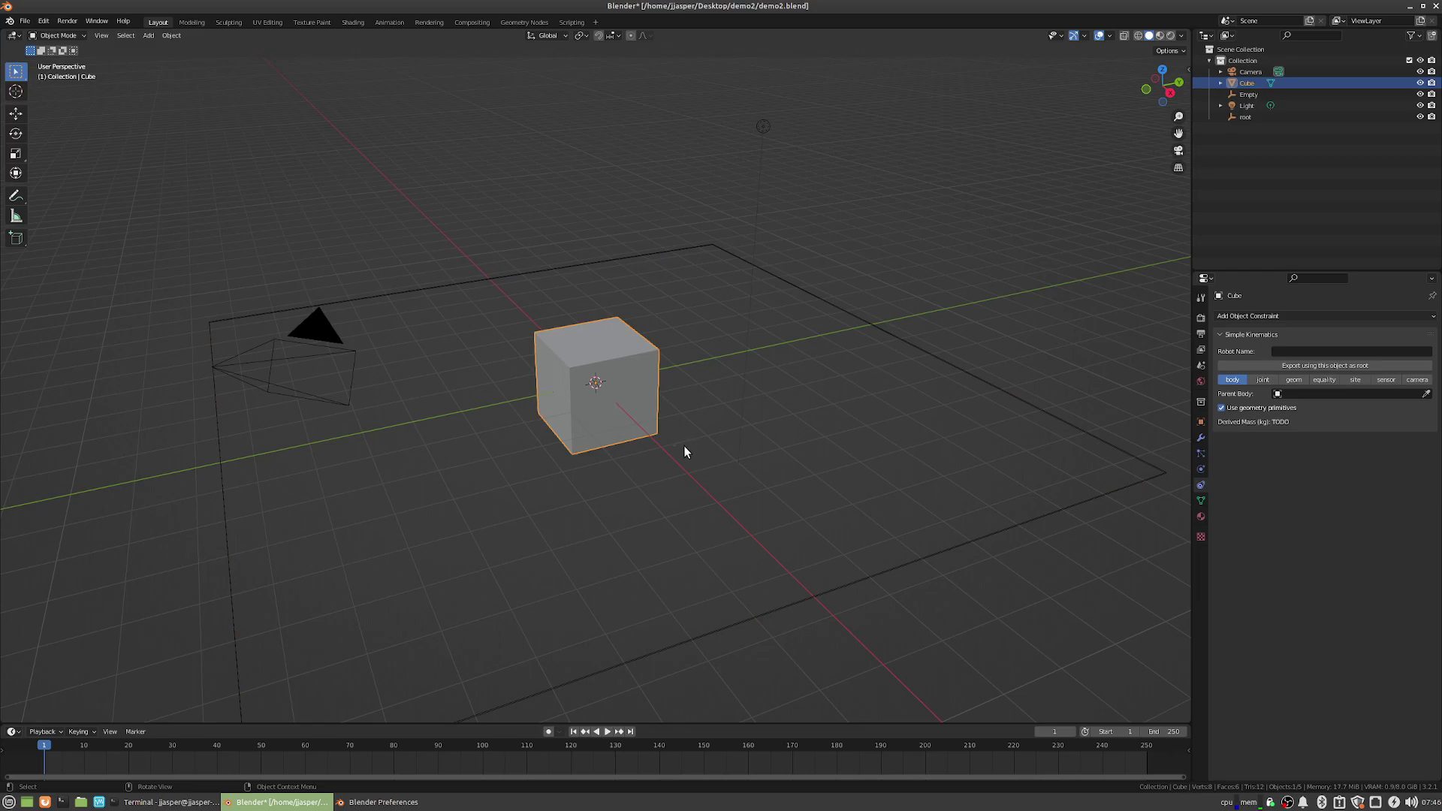
middle_click_drag(684, 452, 658, 434)
key("g")
key("z")
key("2")
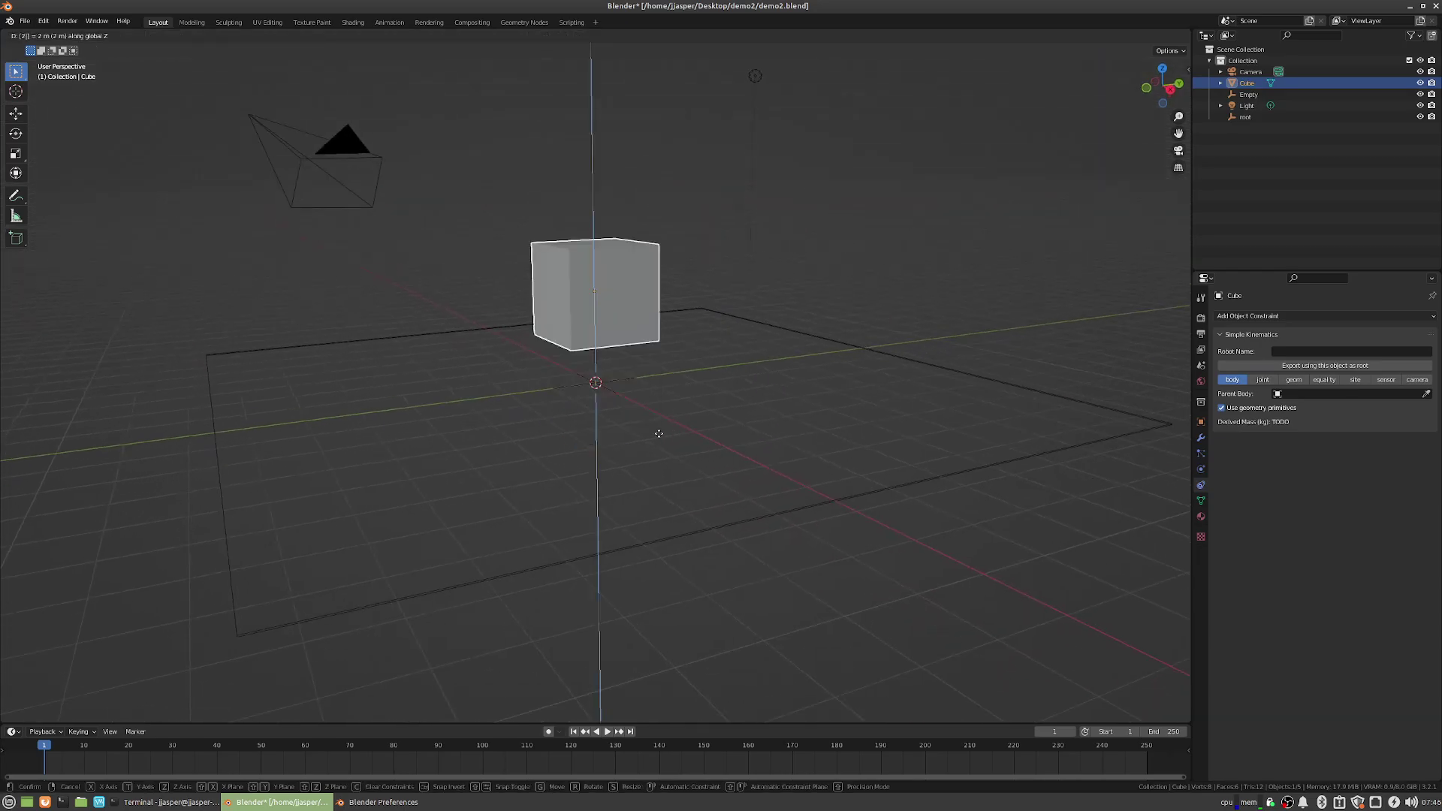
key("Return")
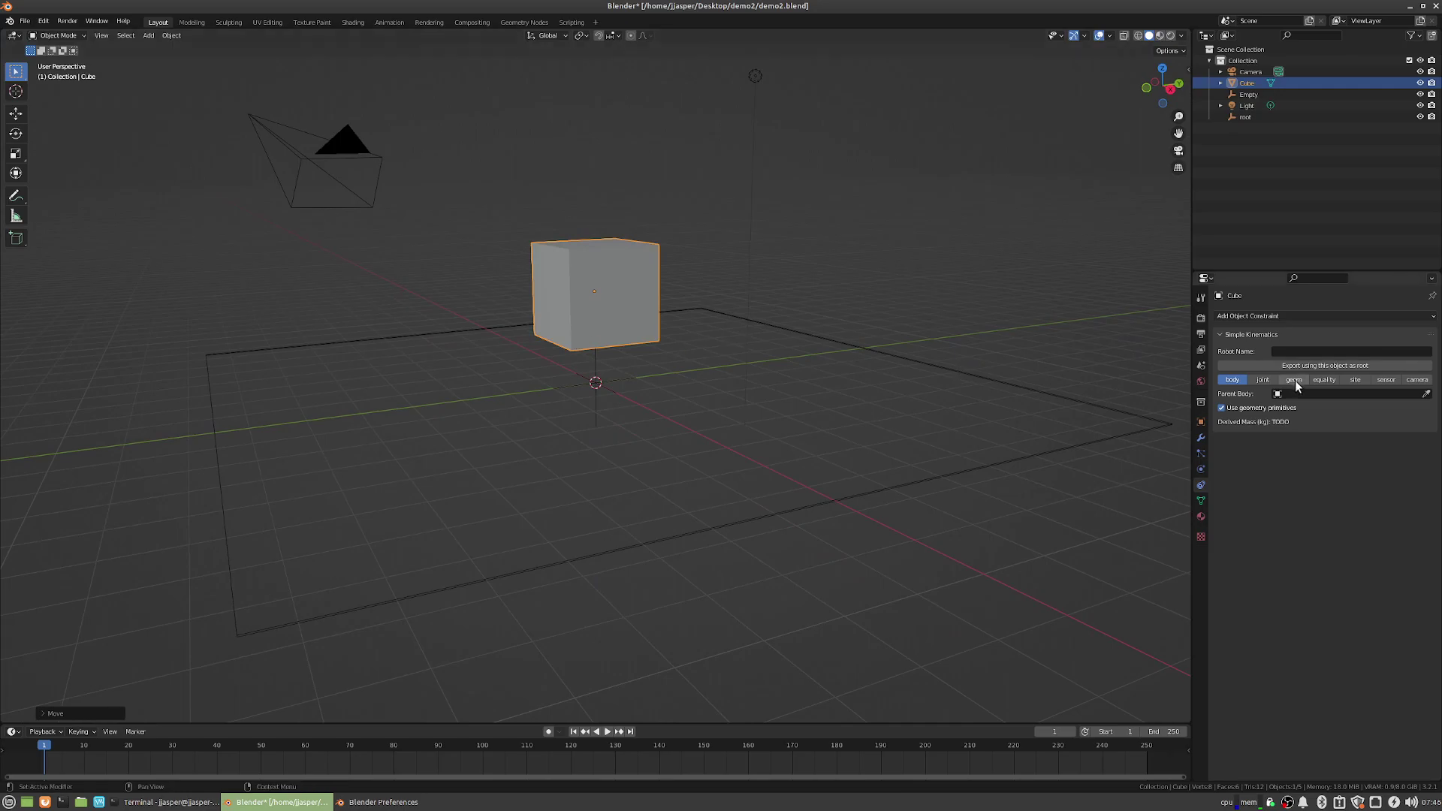
Set root as the cube's Parent Body and show the MJCF Export sidebar tab.
left_click(1430, 394)
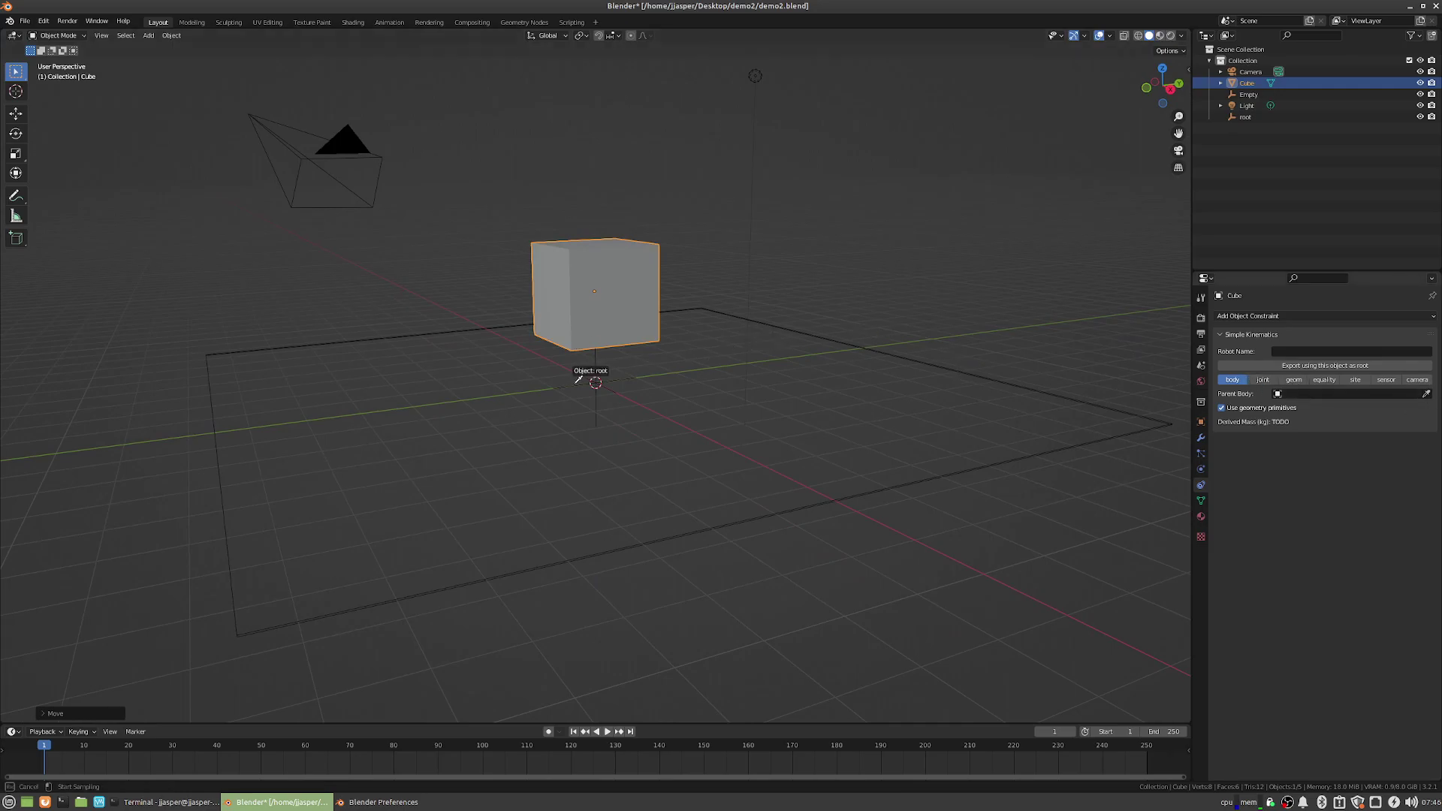
left_click(594, 359)
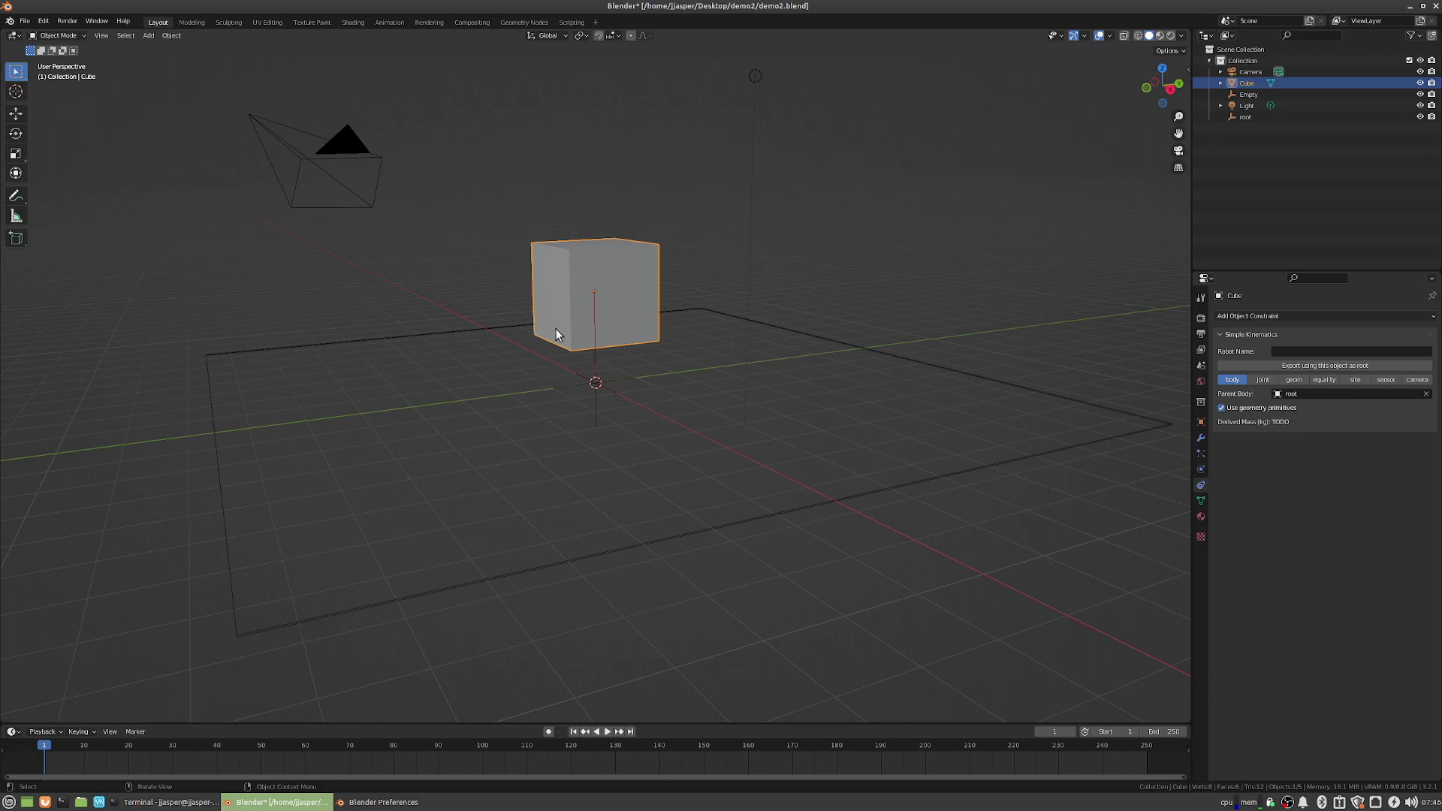
key("n")
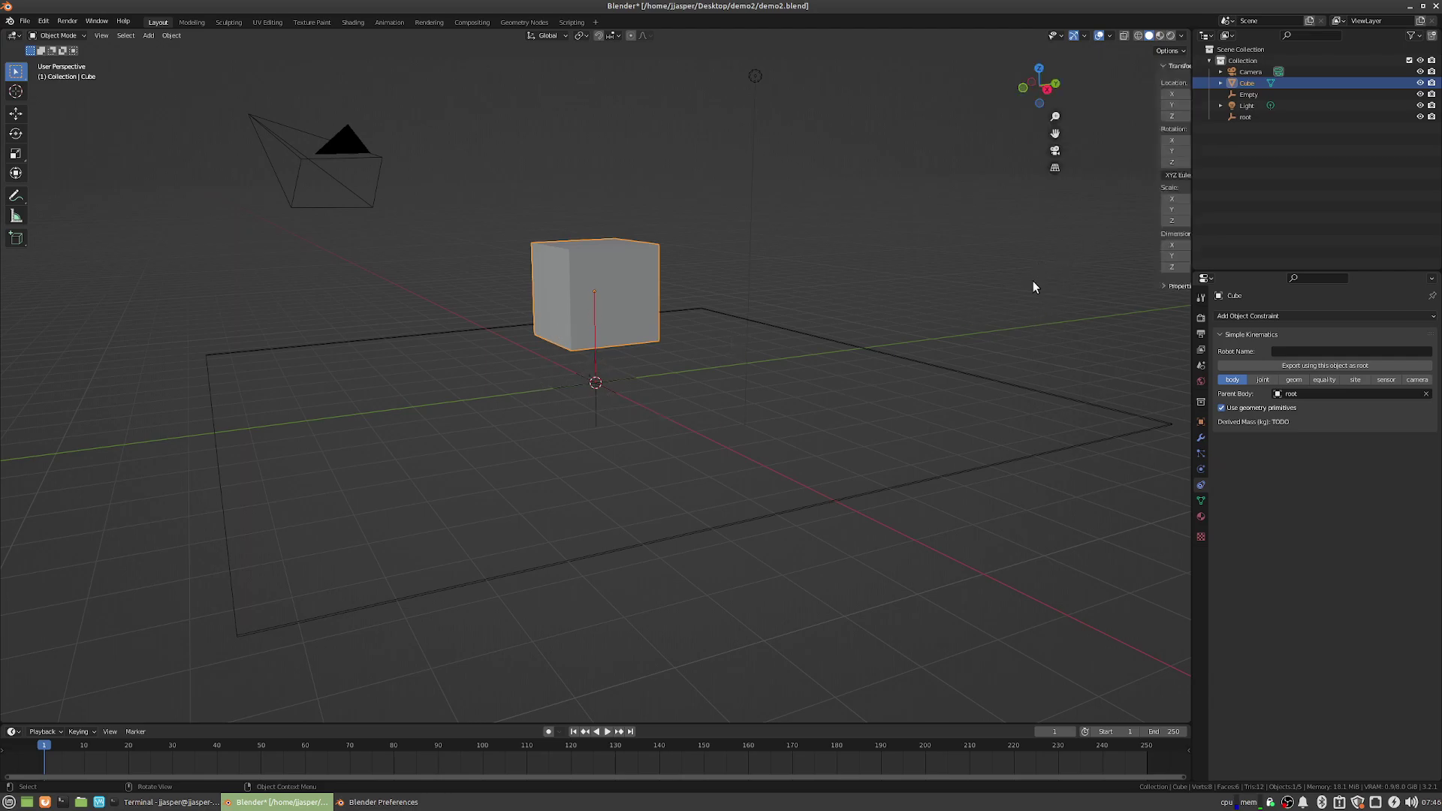
left_click(1185, 208)
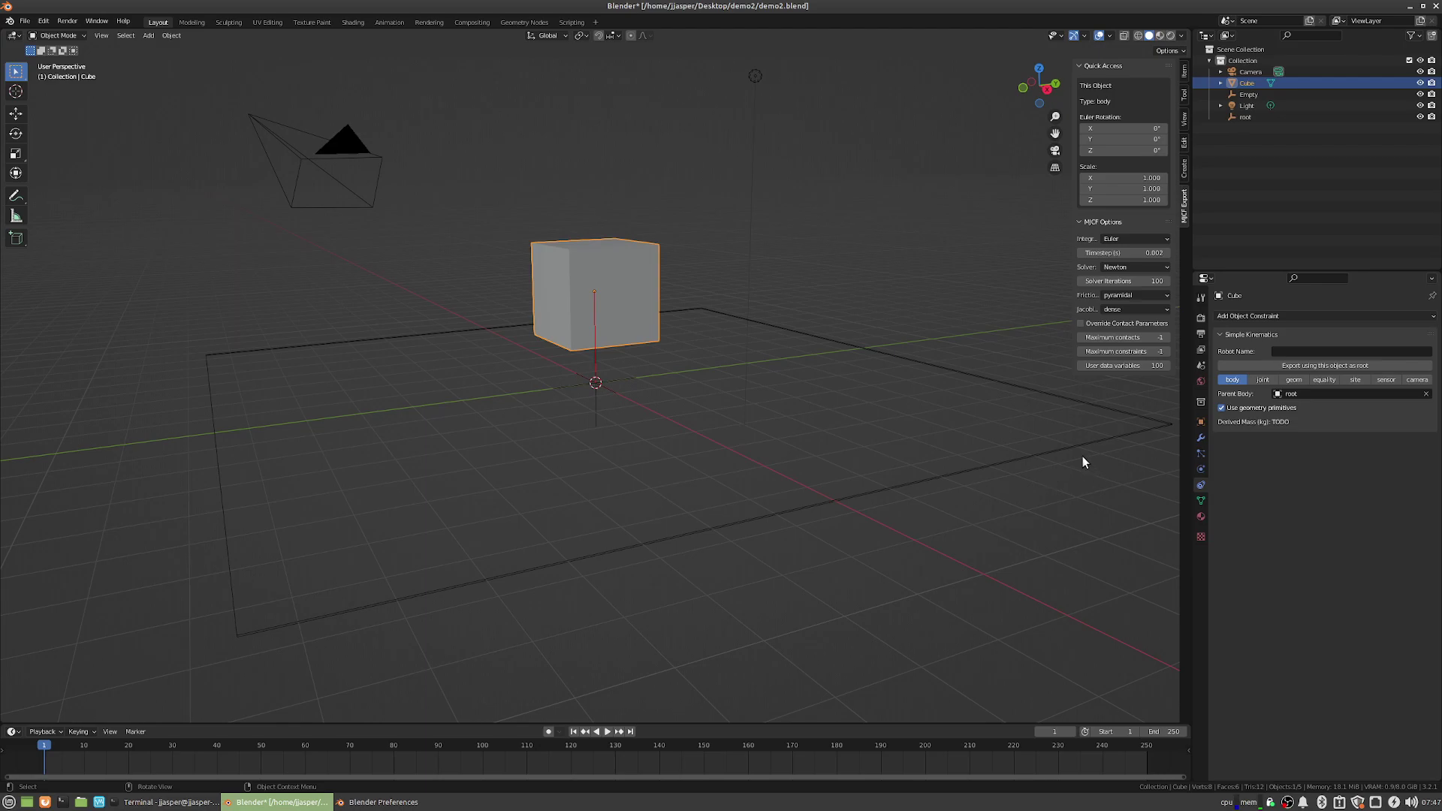
Turn off geometry primitives for the cube and subdivide its mesh in Edit Mode.
left_click(1223, 407)
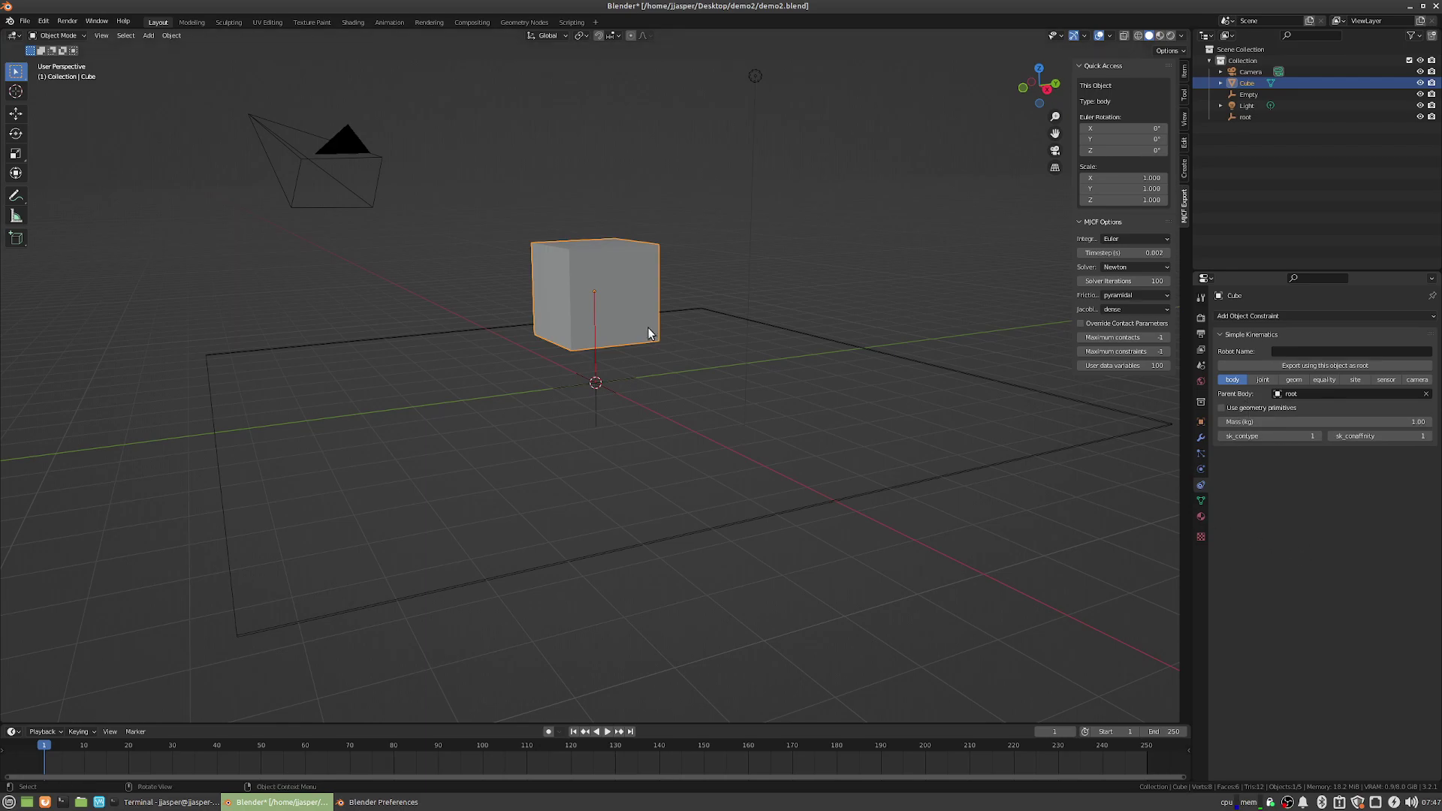
middle_click_drag(648, 327, 588, 312)
key("ctrl+Tab")
left_click(699, 284)
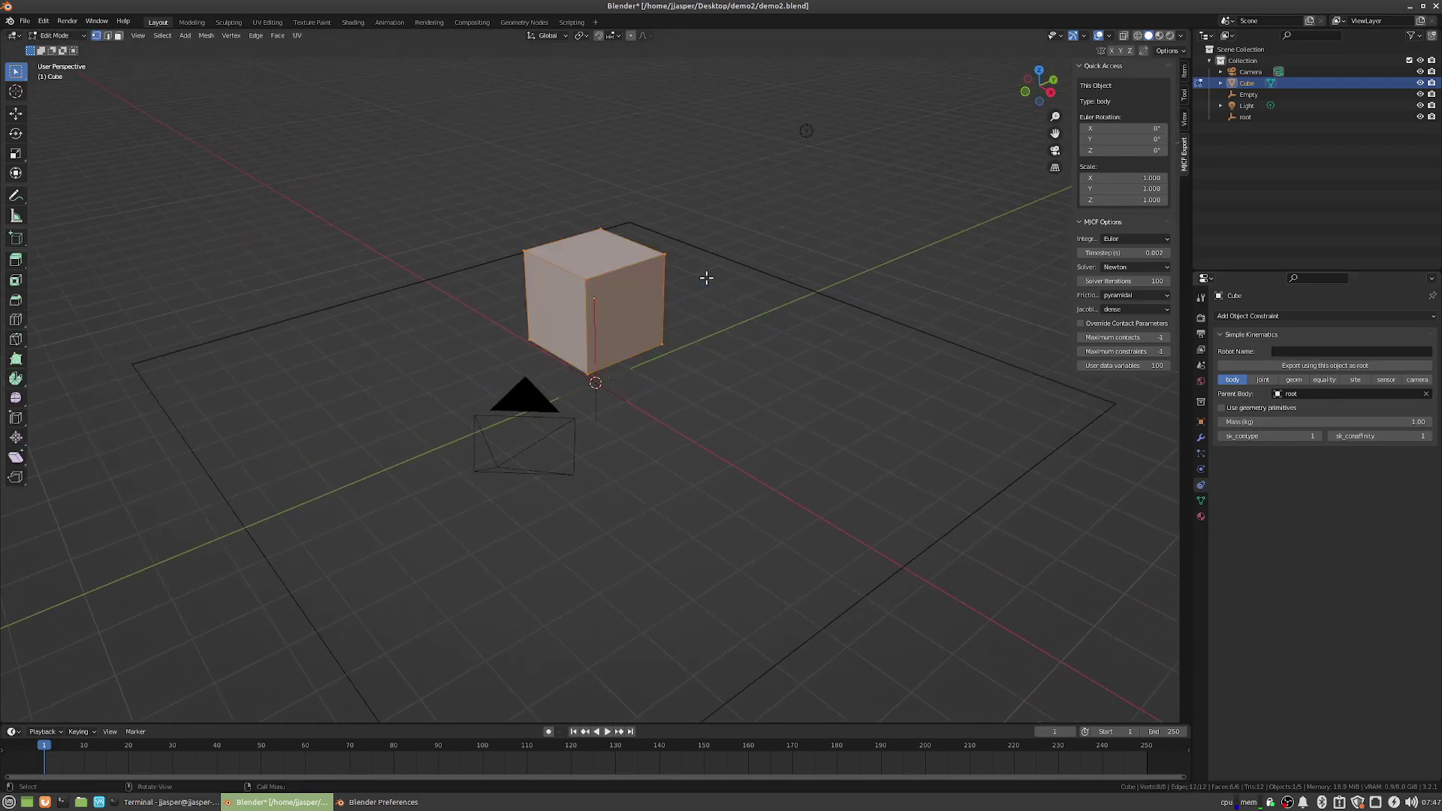
key("ctrl+e")
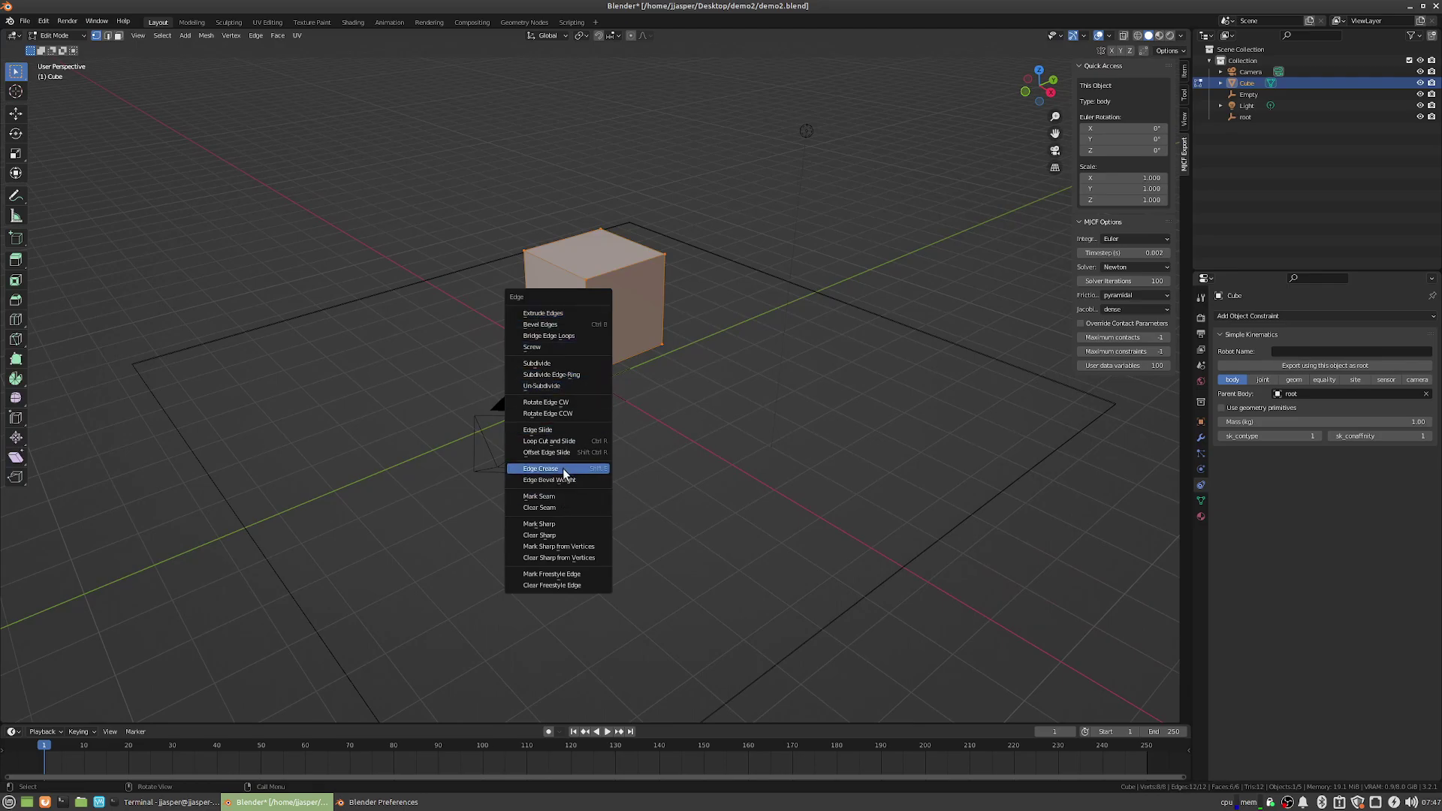
left_click(551, 363)
Scale one top corner vertex inward to notch the cube, then return to Object Mode.
left_click(587, 284)
middle_click_drag(587, 285, 652, 306)
key("s")
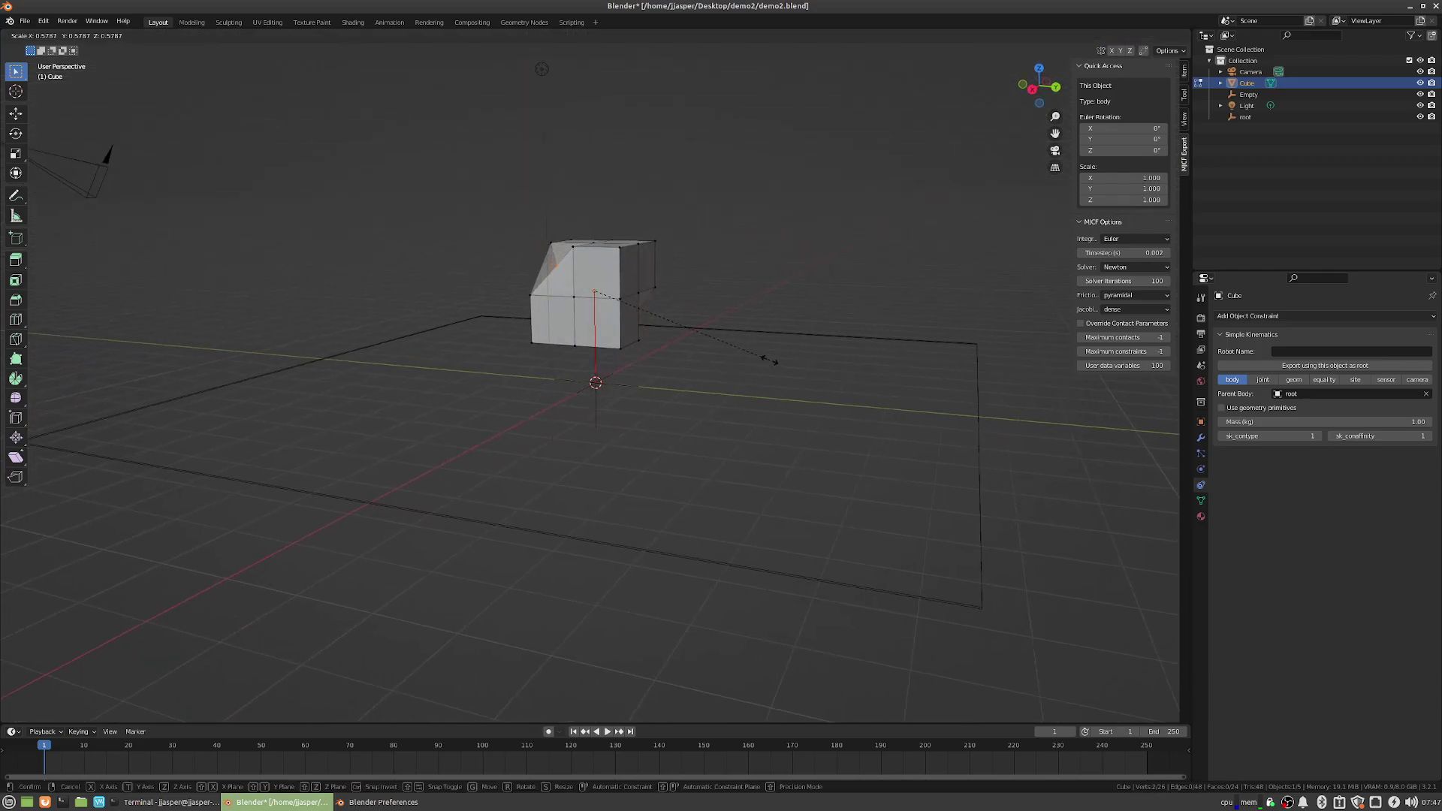
key("Escape")
key("Tab")
middle_click_drag(669, 348, 757, 394)
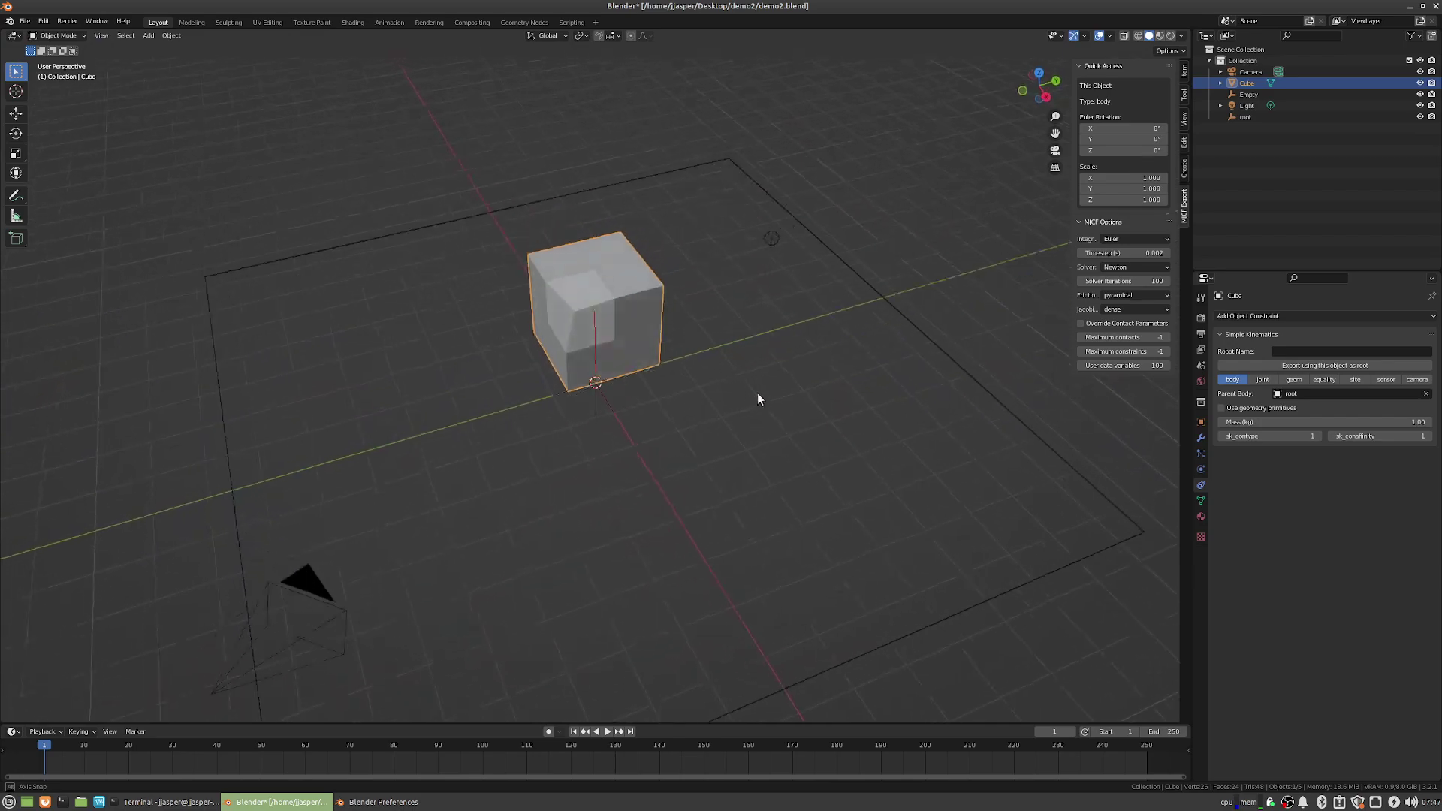
scroll(751, 360, "up", 4)
middle_click_drag(727, 332, 705, 351)
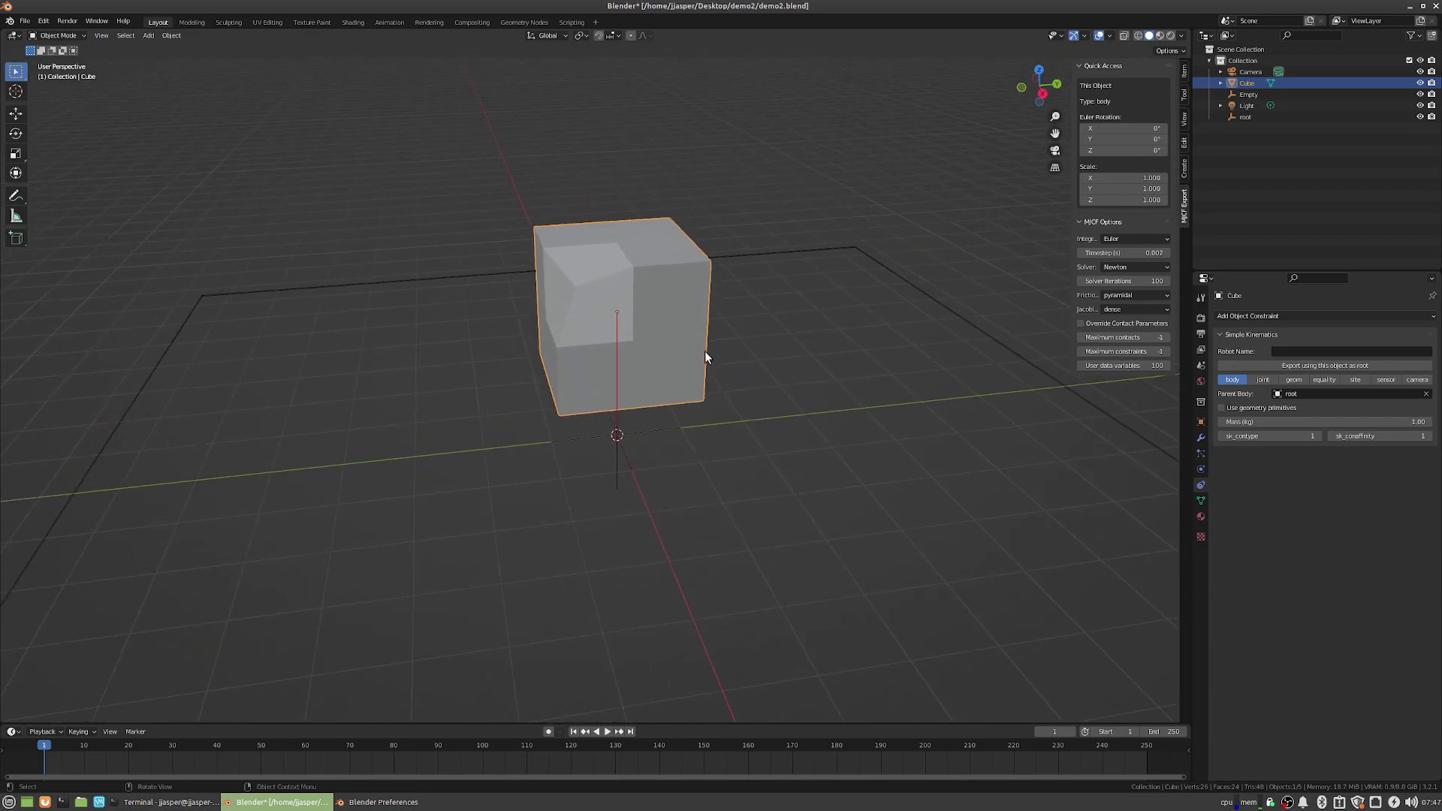
Add a cylinder mesh and shrink it to 0.305 scale.
key("shift+a")
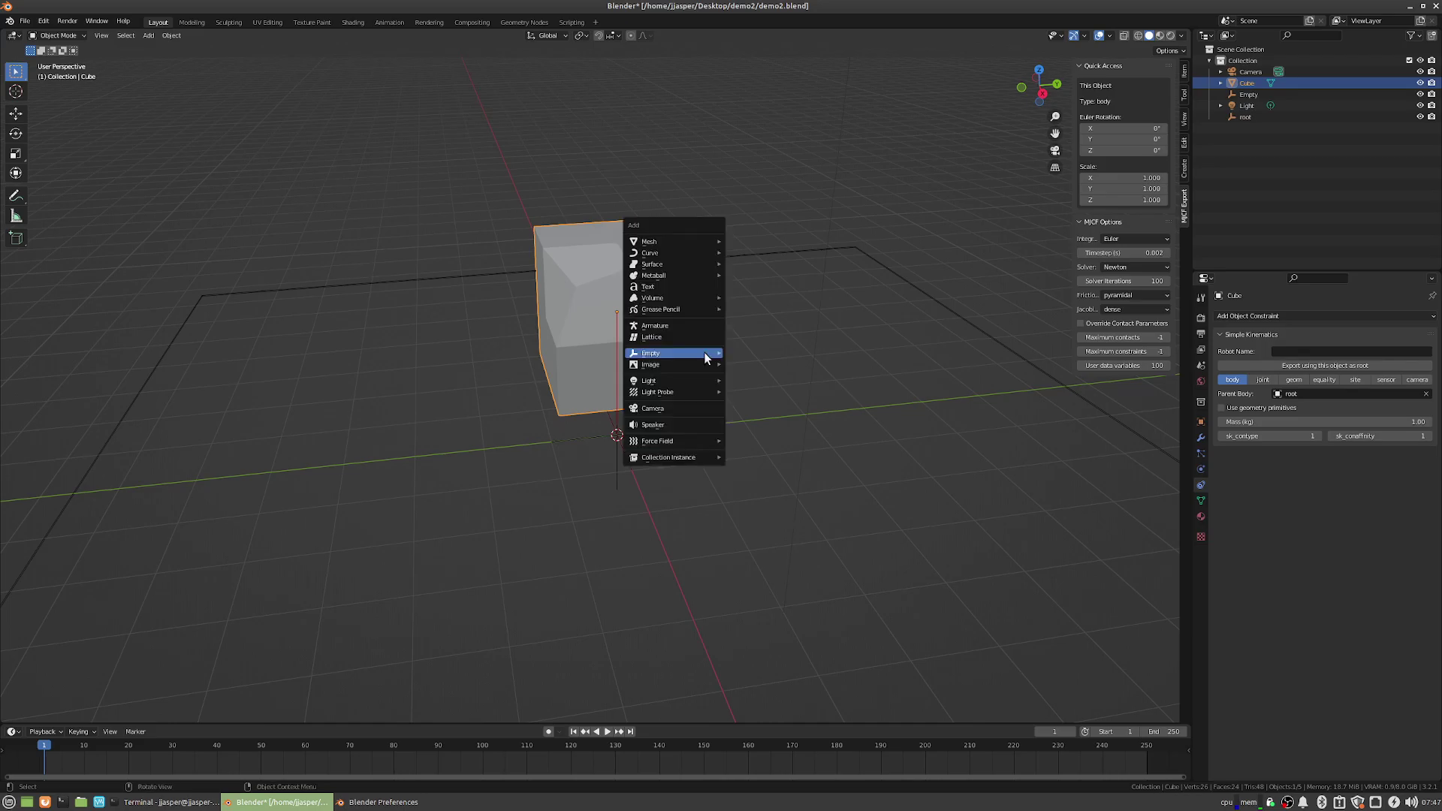
mouse_move(684, 243)
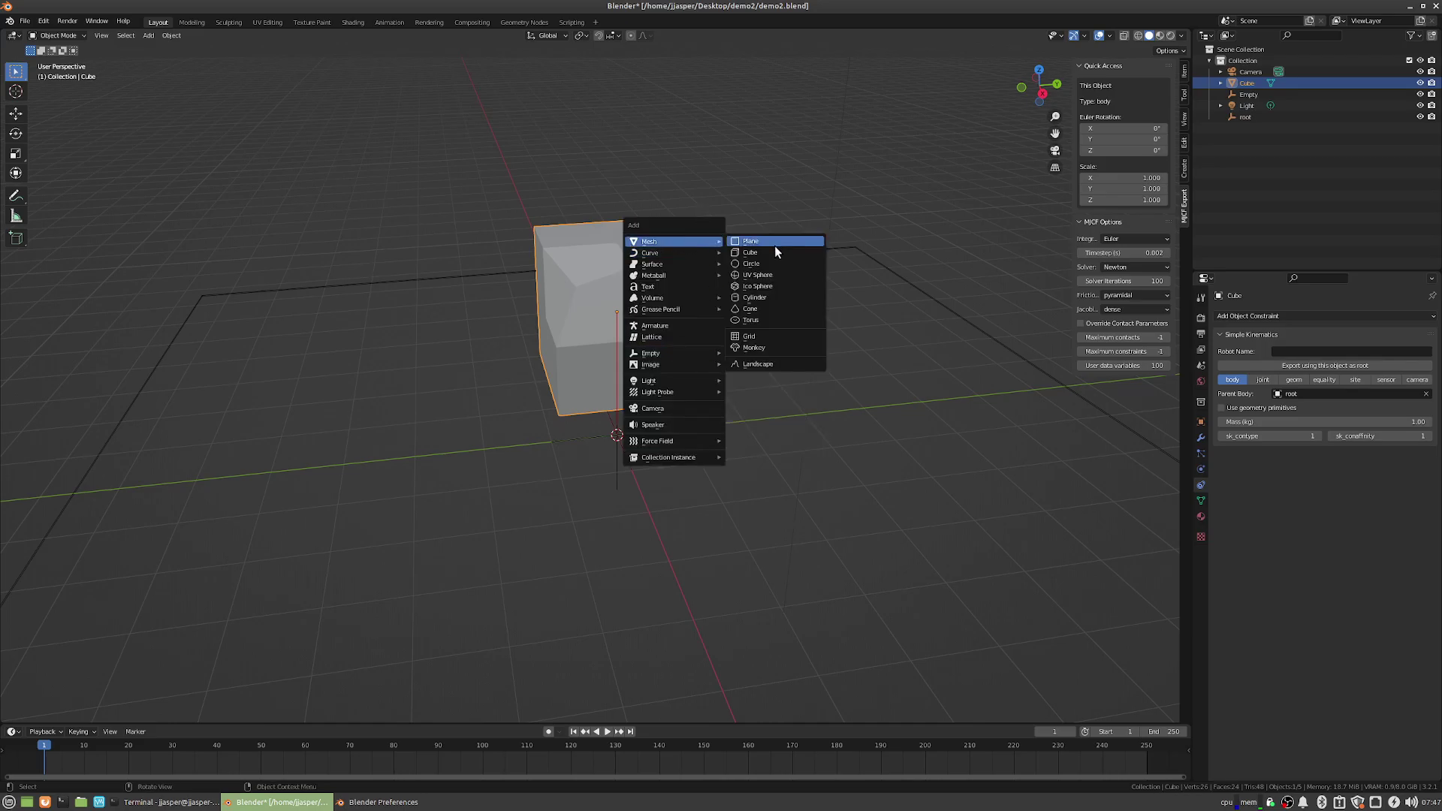
left_click(750, 297)
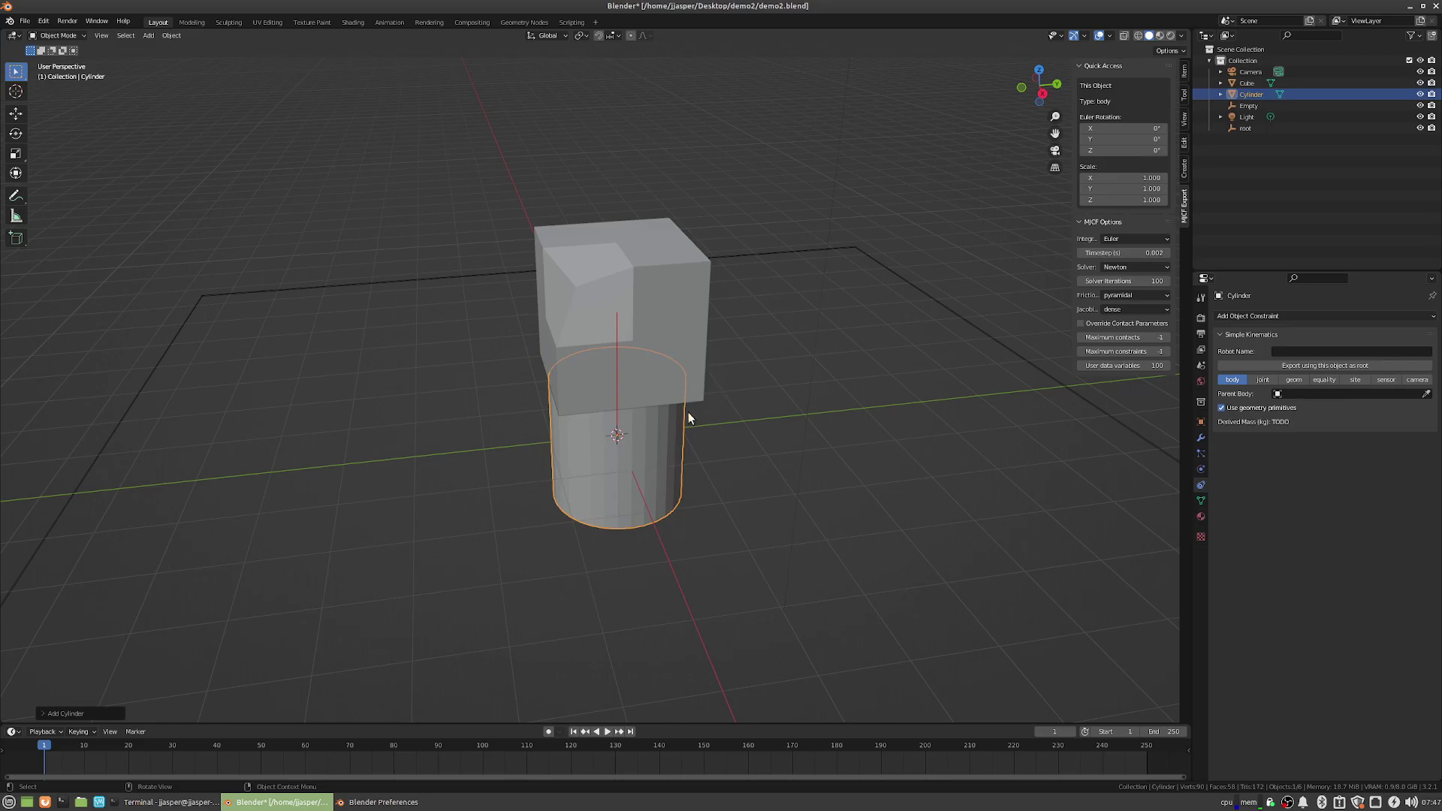
key("KP_7")
key("s")
left_click(711, 404)
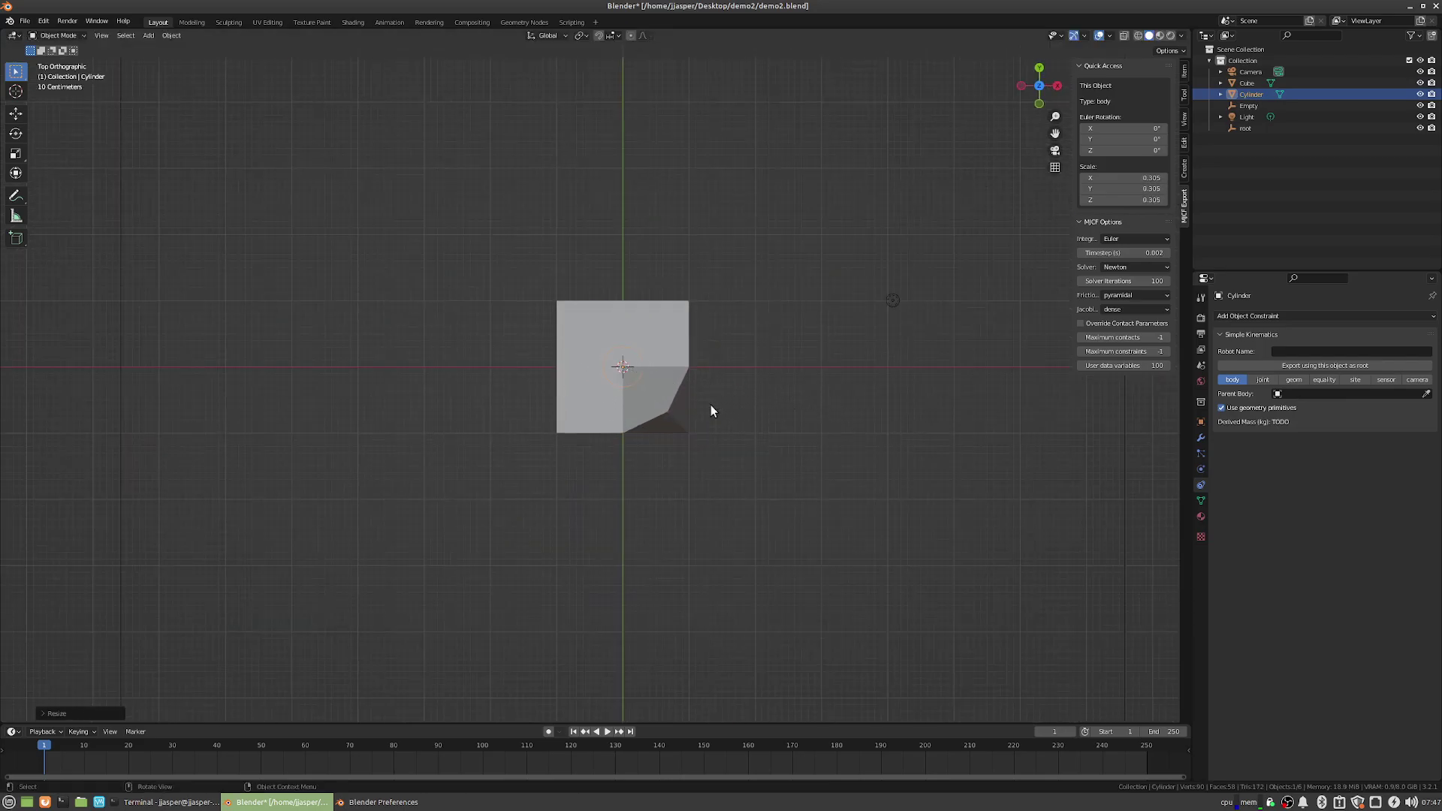
middle_click_drag(715, 389, 678, 317)
Stretch the cylinder along Z and rotate it to lie horizontal.
key("s")
key("z")
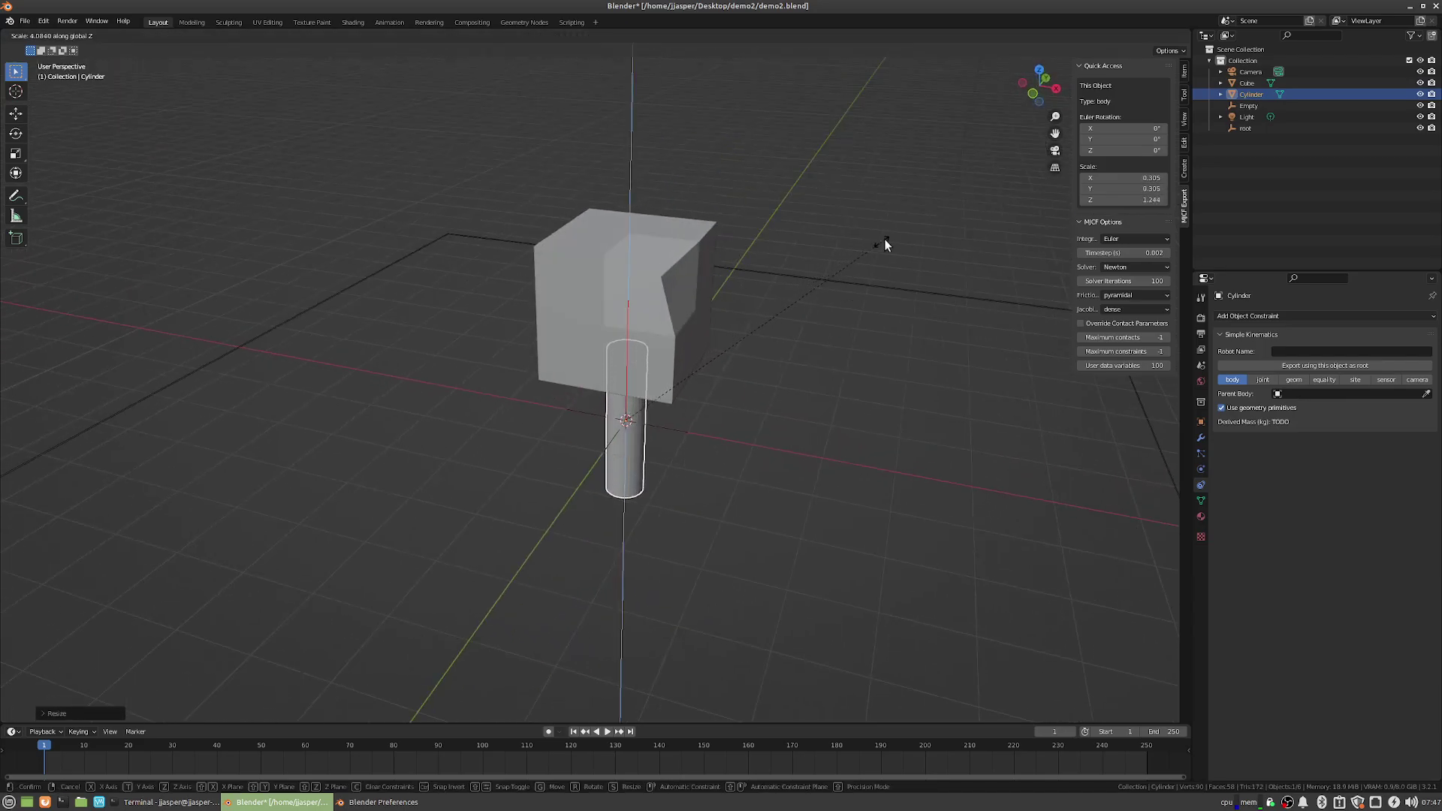
left_click(730, 222)
key("KP_1")
key("g")
key("r")
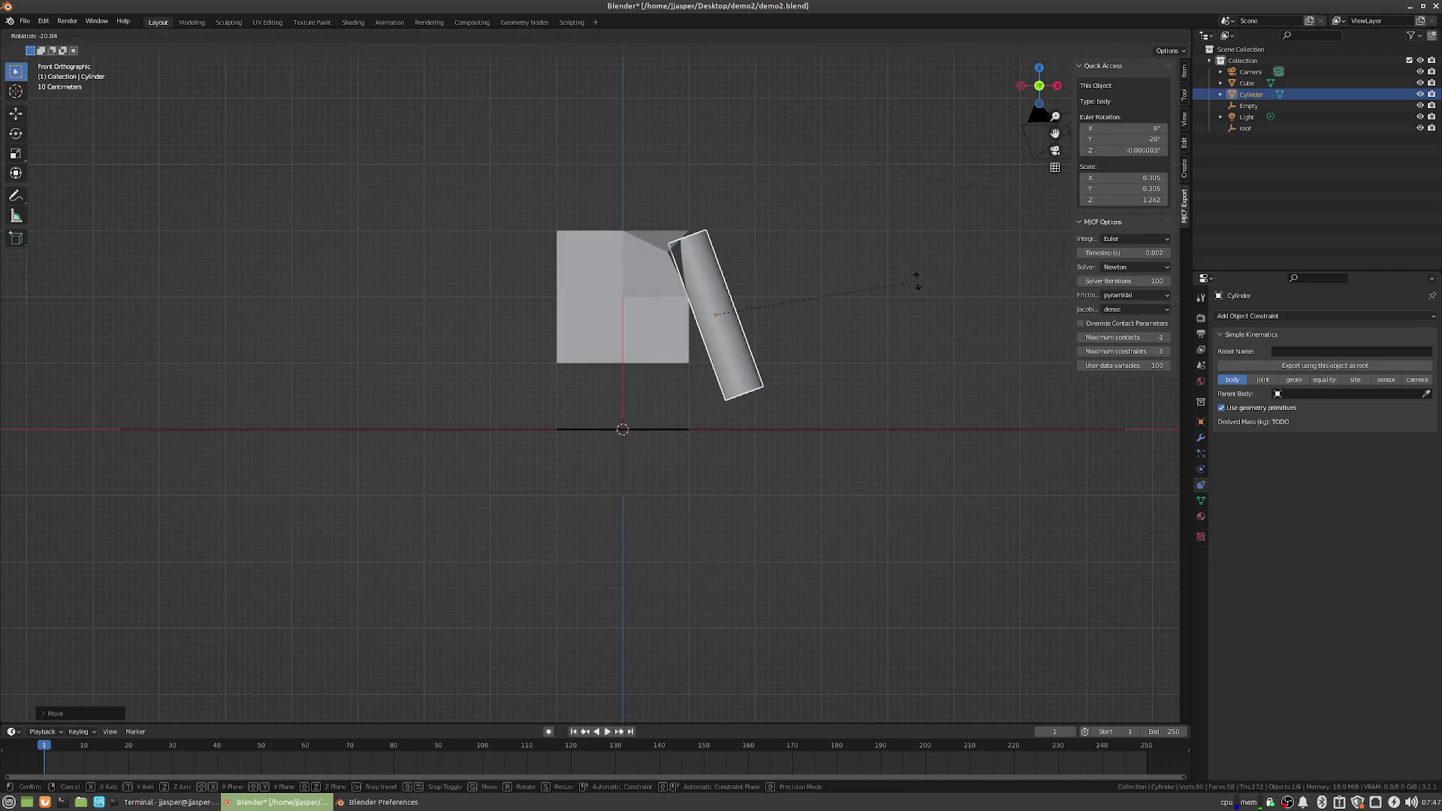
Move the horizontal cylinder against the cube's upper side.
key("g")
left_click(828, 61)
middle_click_drag(828, 61, 795, 343)
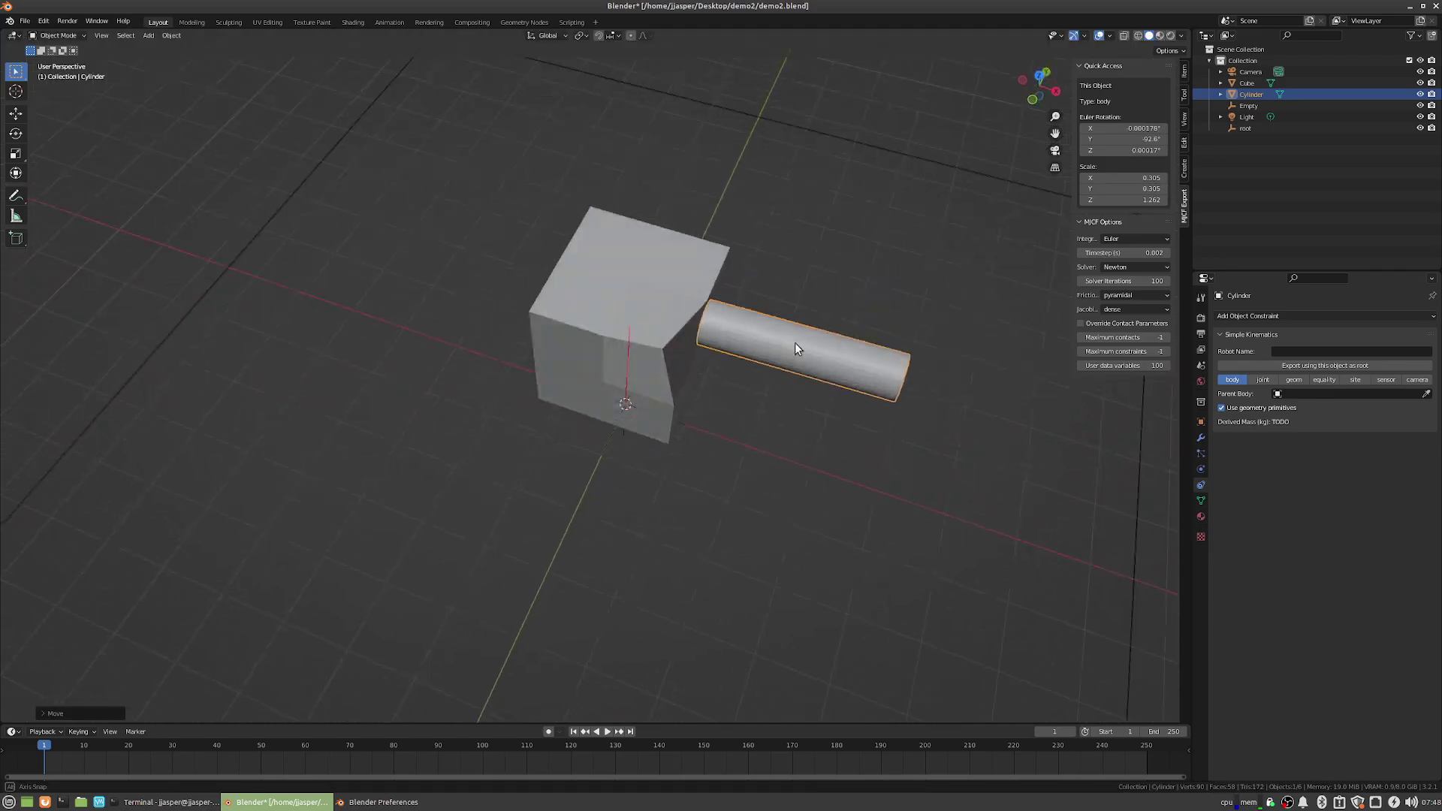
key("KP_7")
key("g")
left_click(766, 180)
middle_click_drag(765, 269, 707, 192)
Turn off geometry primitives for the cylinder and set Cube as its Parent Body.
key("shift+a")
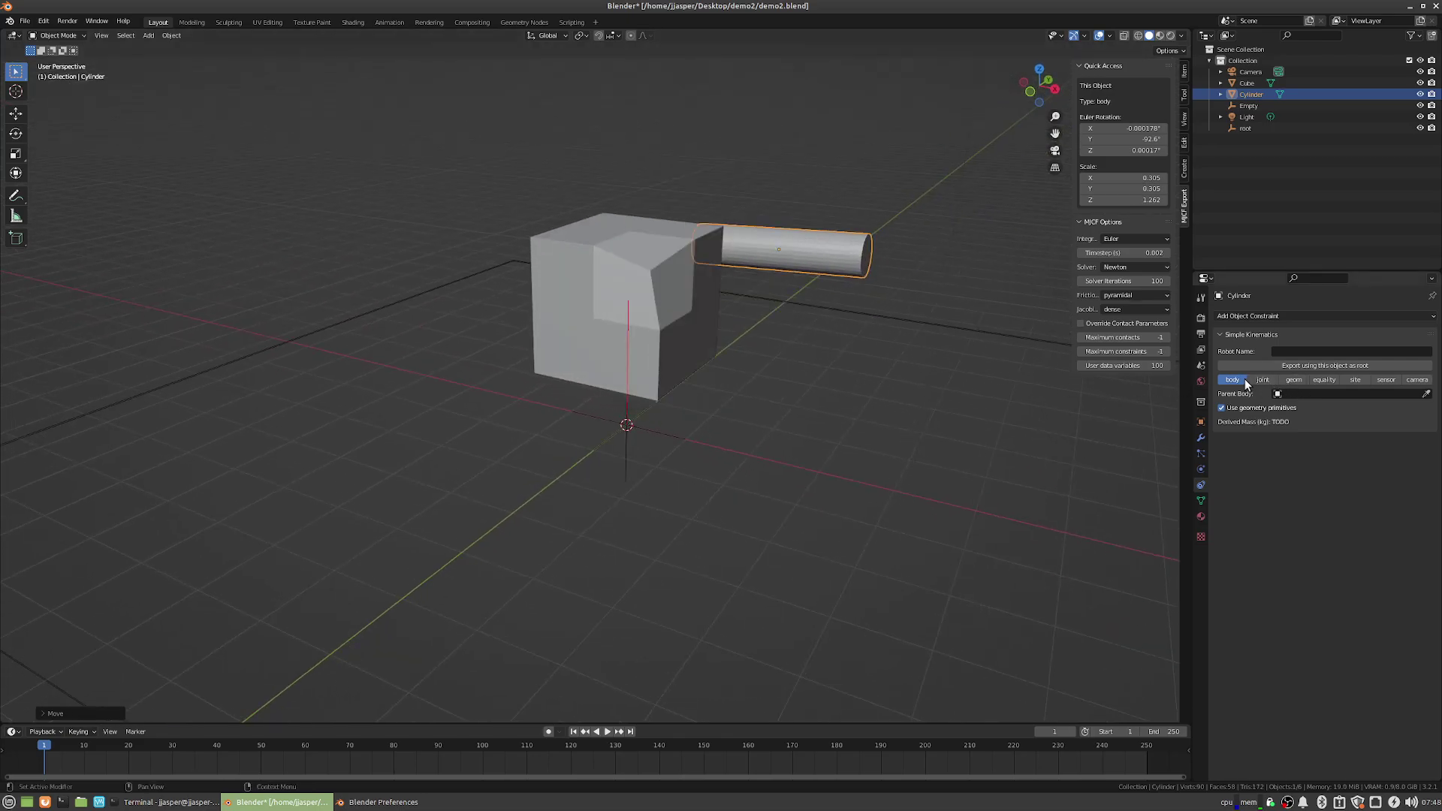
left_click(1229, 408)
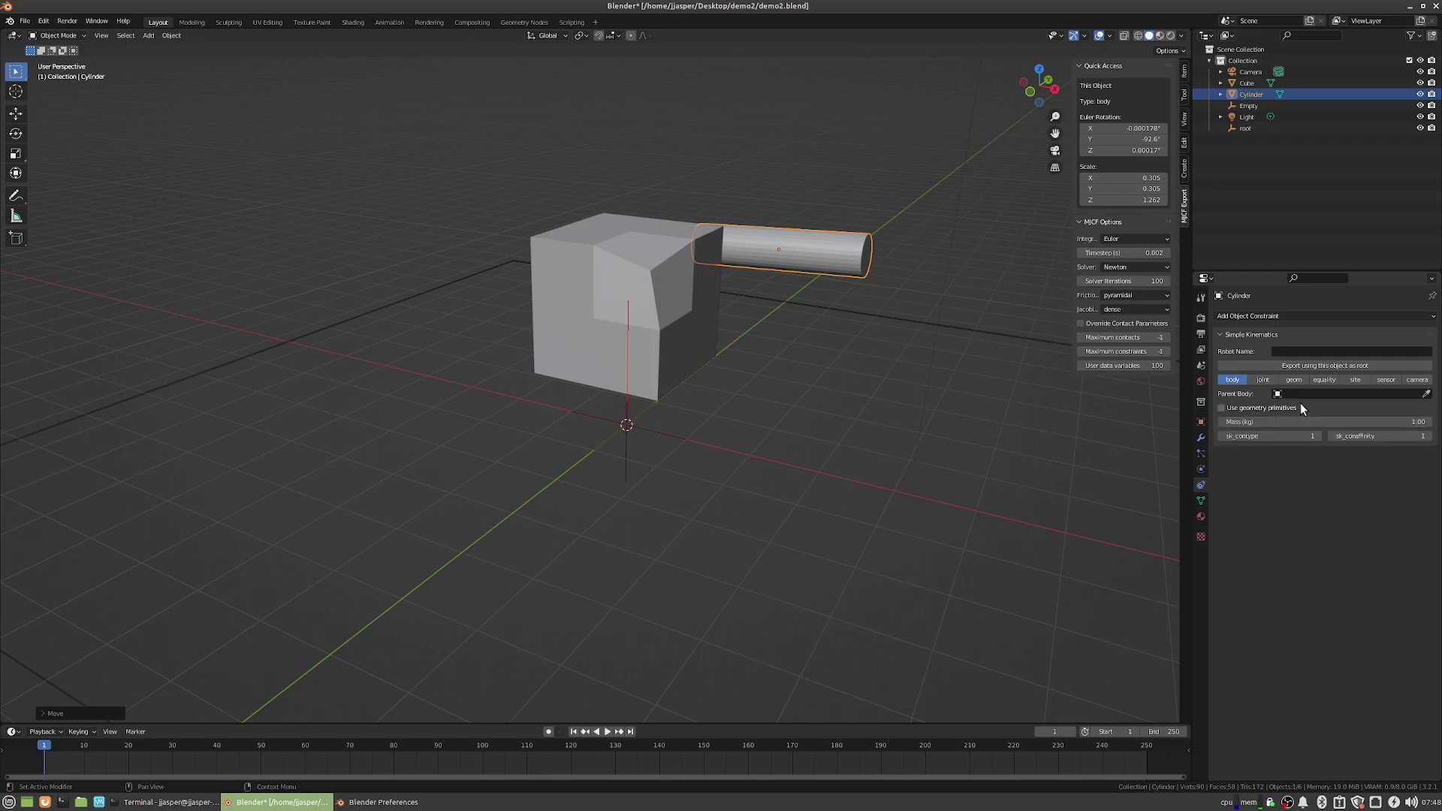
left_click(1426, 394)
left_click(710, 316)
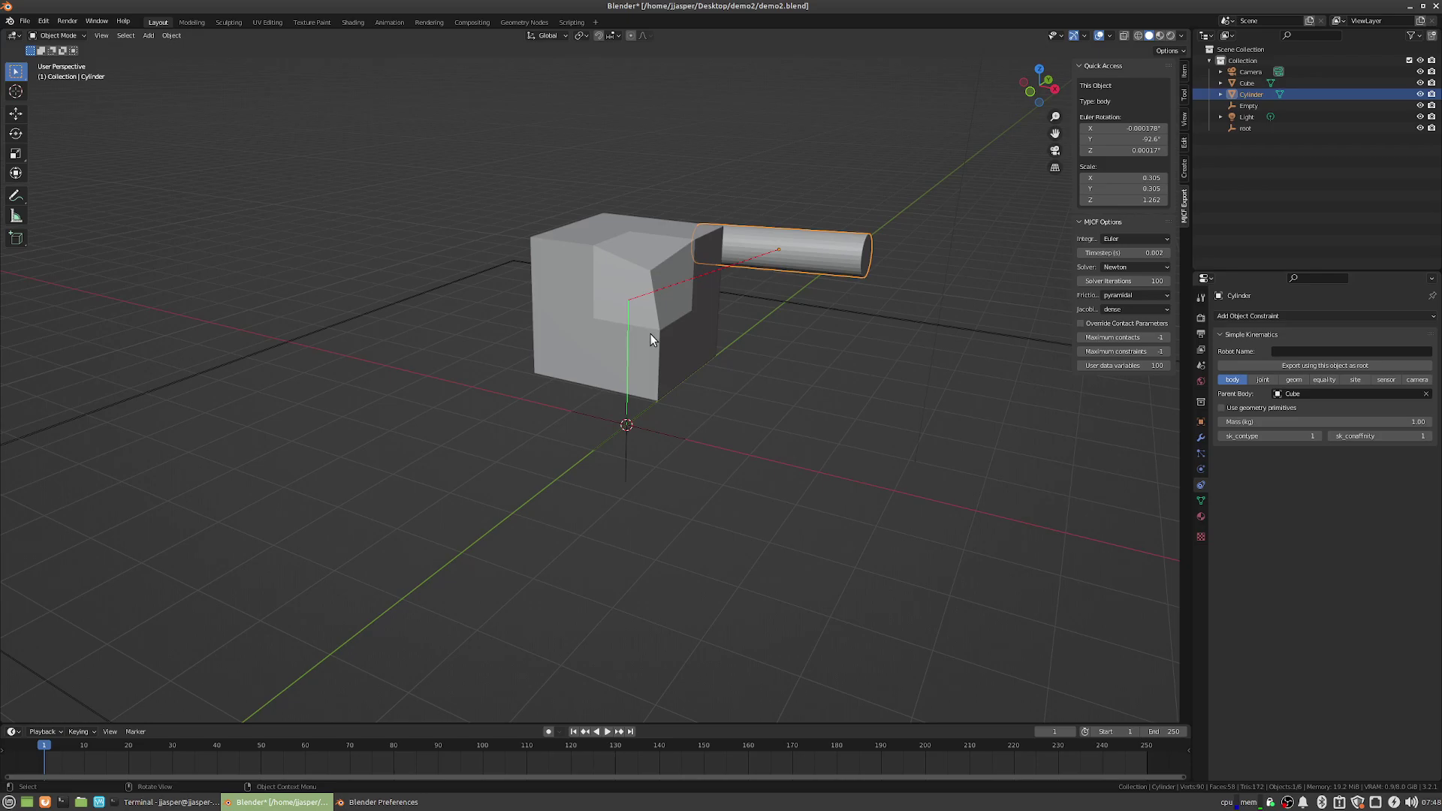
Add an arrows empty and position it at the cube–cylinder junction.
key("shift+a")
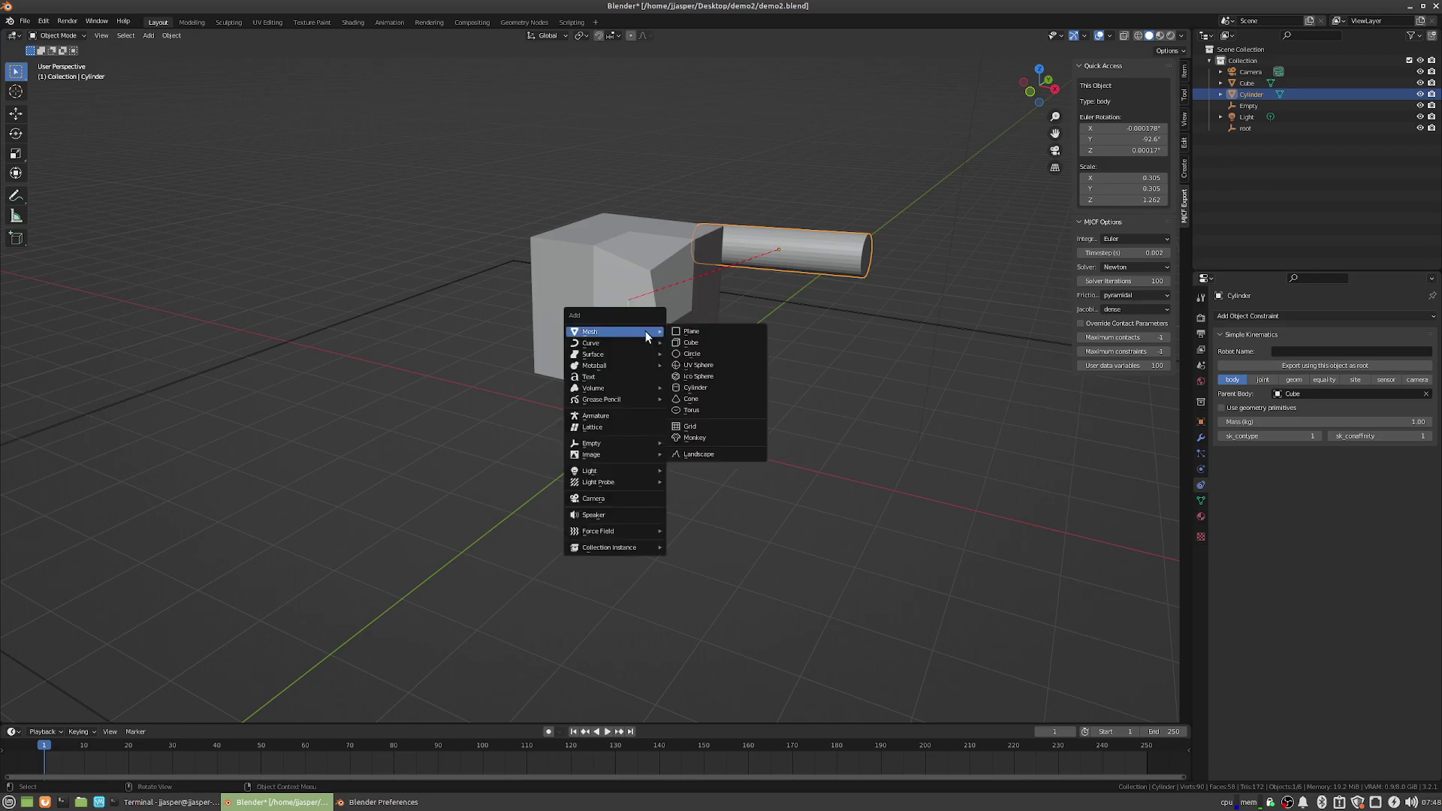
mouse_move(614, 390)
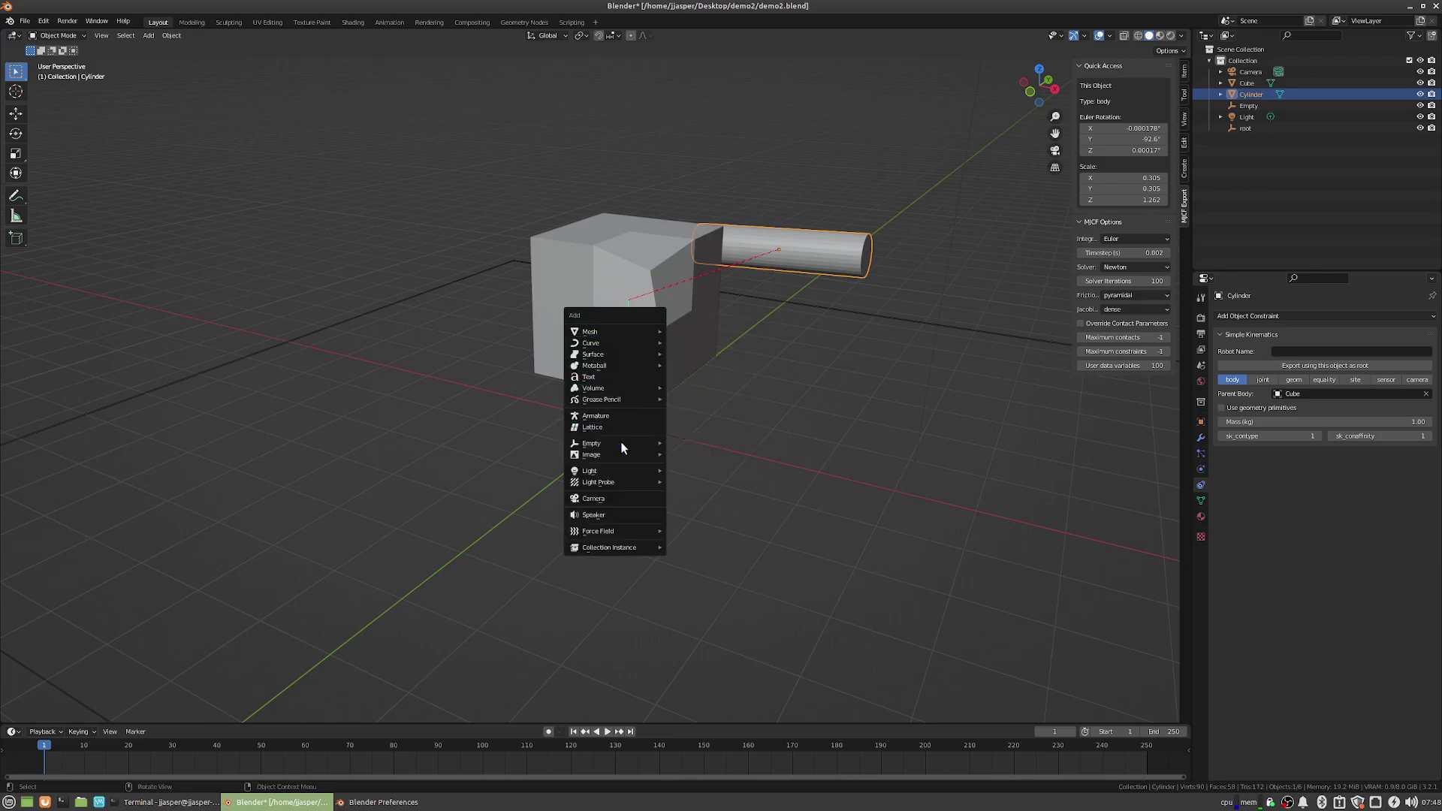
mouse_move(622, 443)
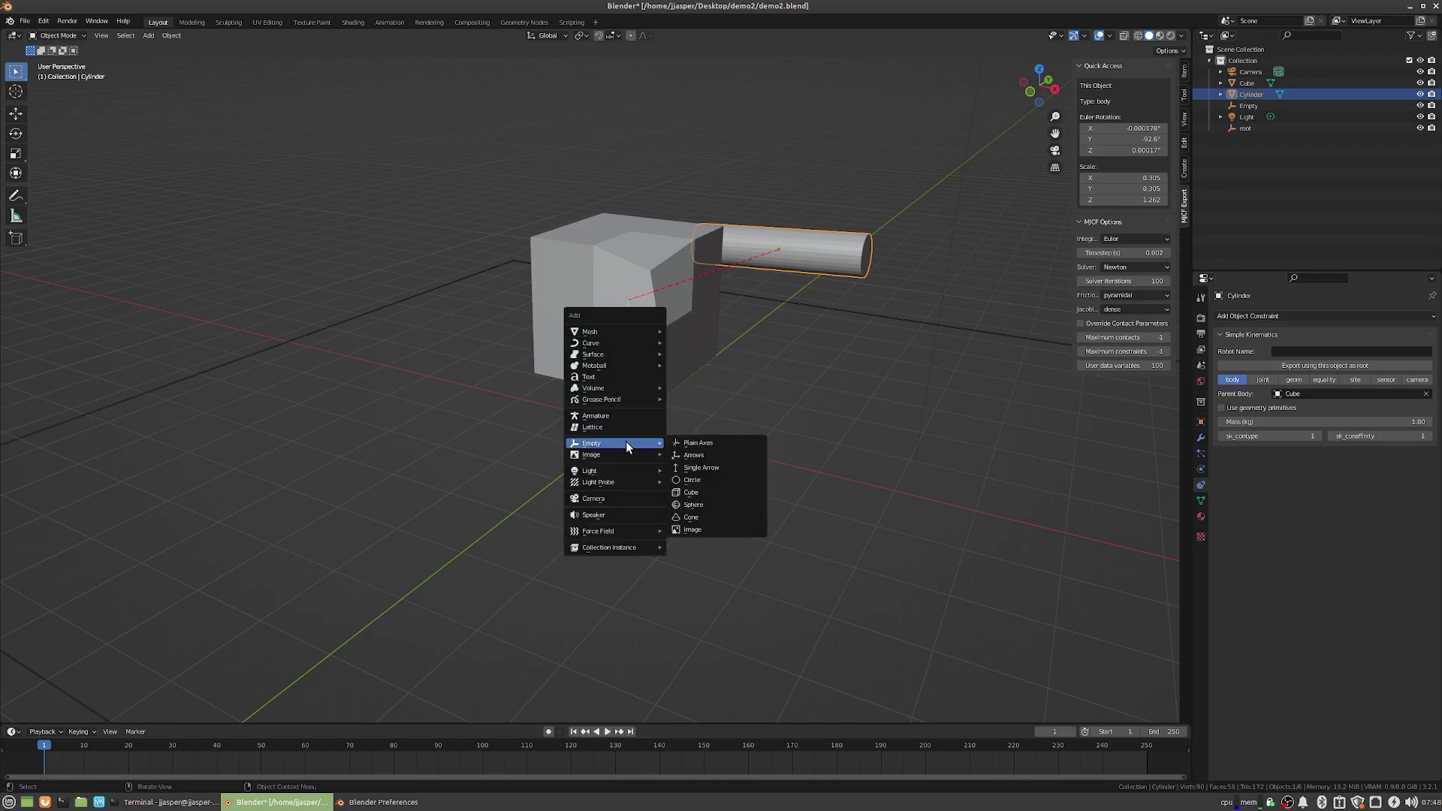
left_click(714, 456)
key("KP_7")
key("g")
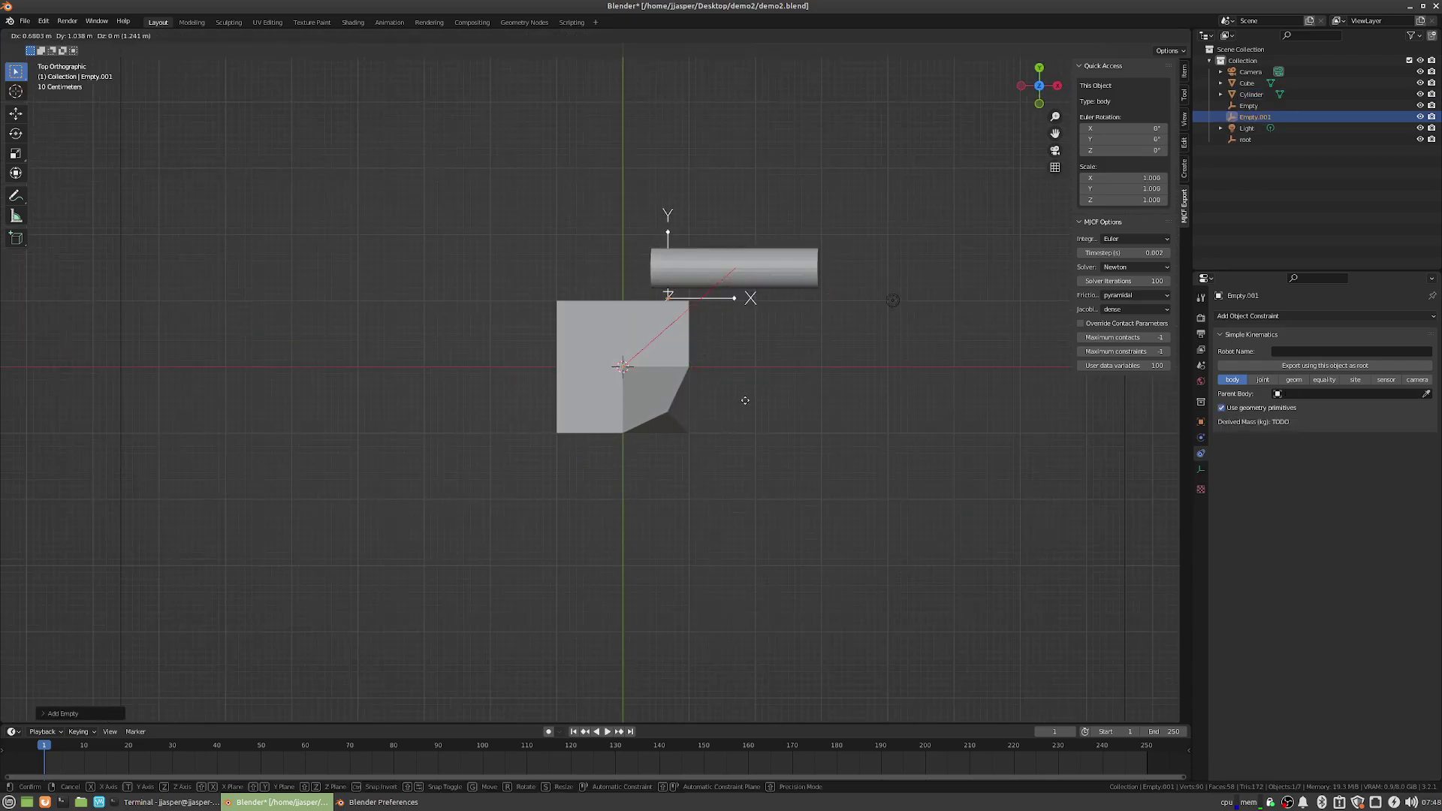
left_click(740, 388)
mouse_move(740, 388)
middle_mouse_down()
mouse_move(719, 420)
mouse_move(740, 376)
middle_mouse_up()
key("g")
key("z")
left_click(746, 209)
middle_click_drag(745, 210, 759, 264)
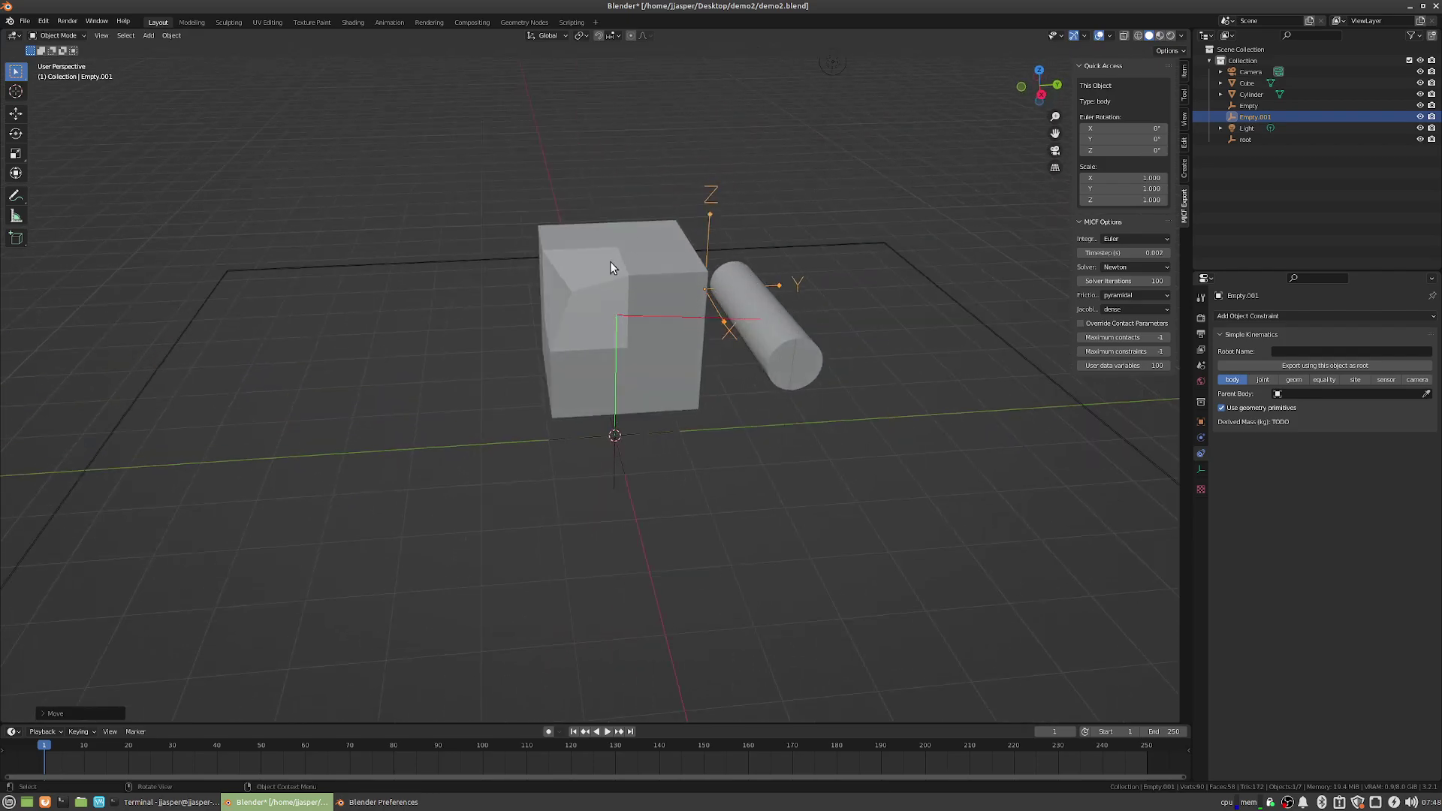
Make the empty a Hinge joint about axis Y with Cylinder as its child body.
left_click(1263, 380)
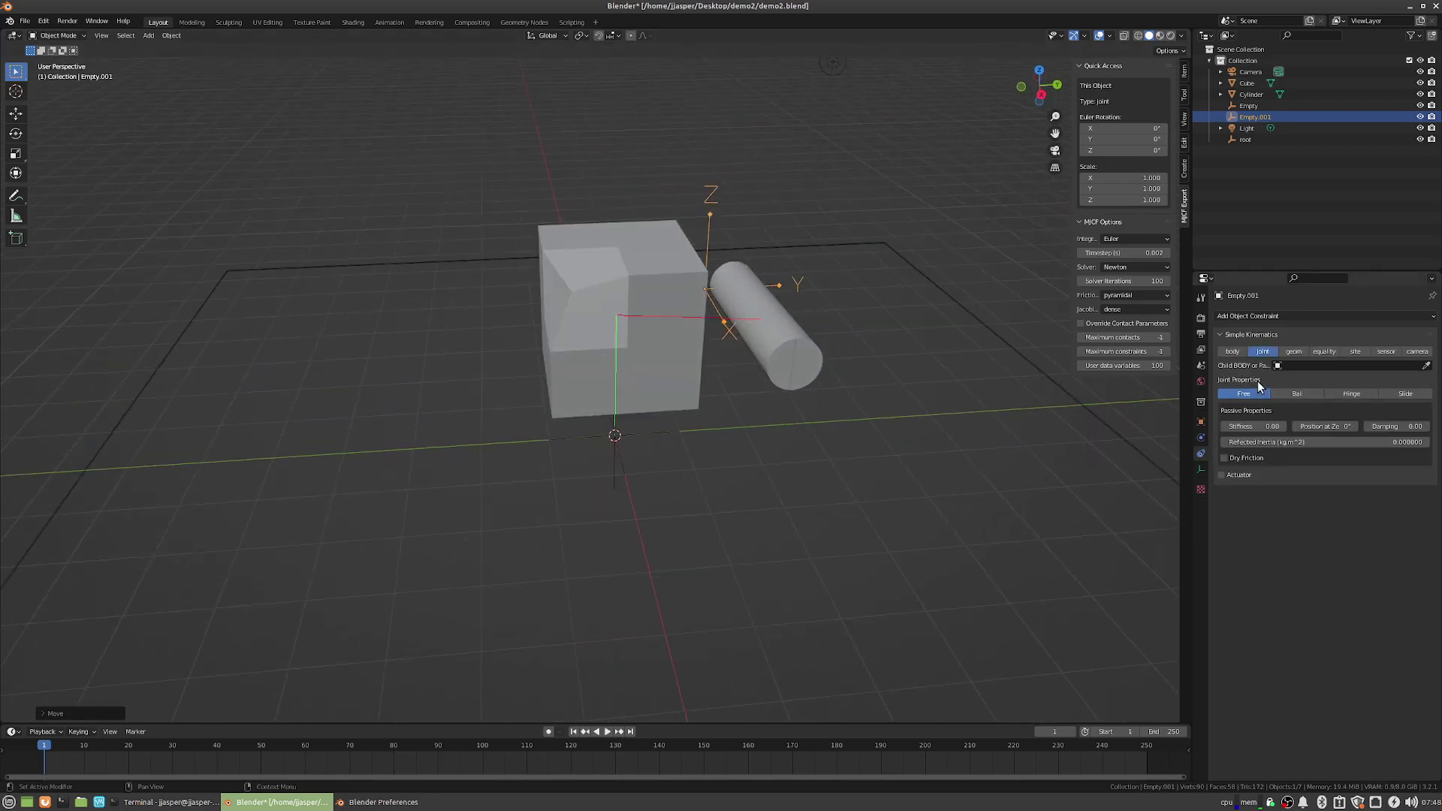
left_click(1427, 366)
left_click(789, 338)
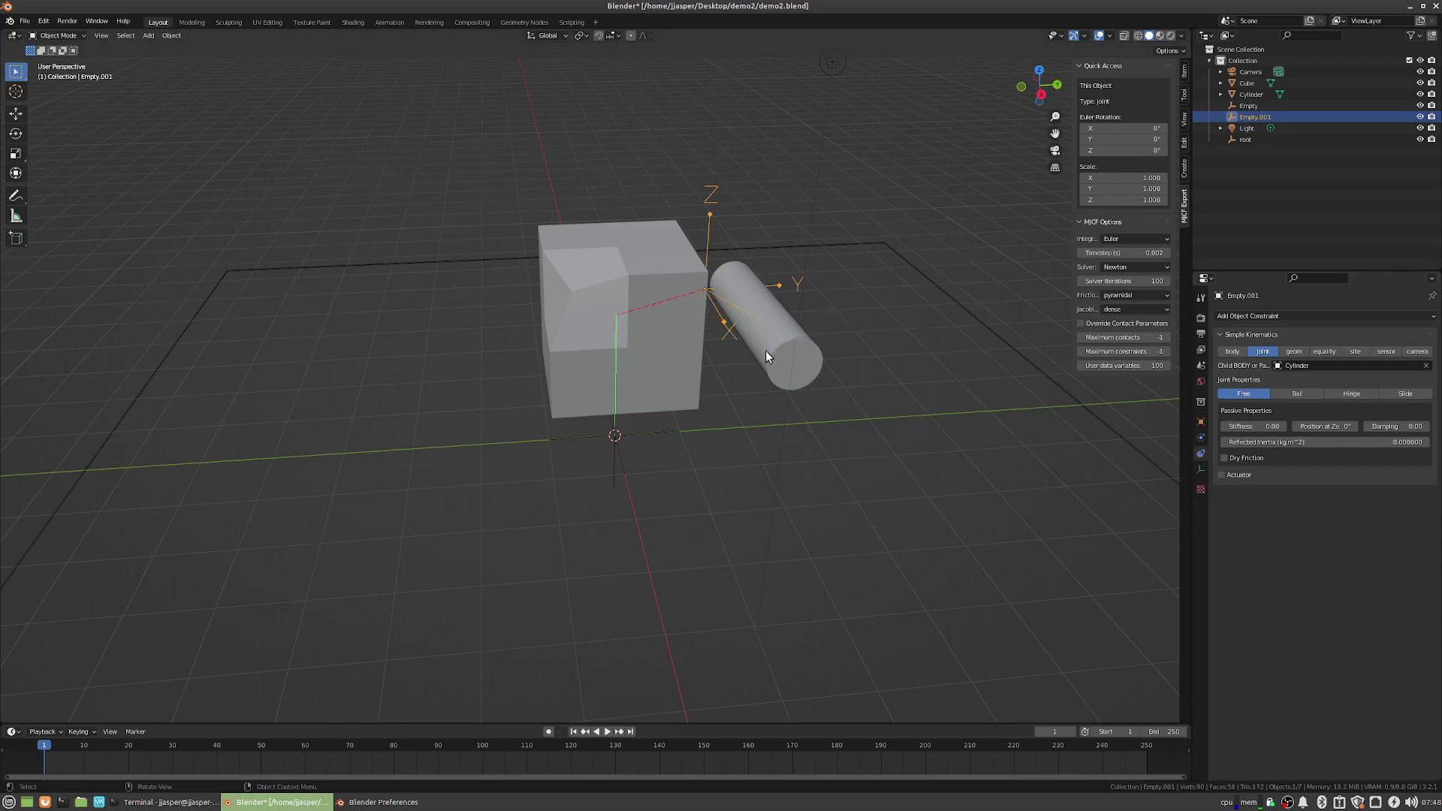
left_click(785, 354)
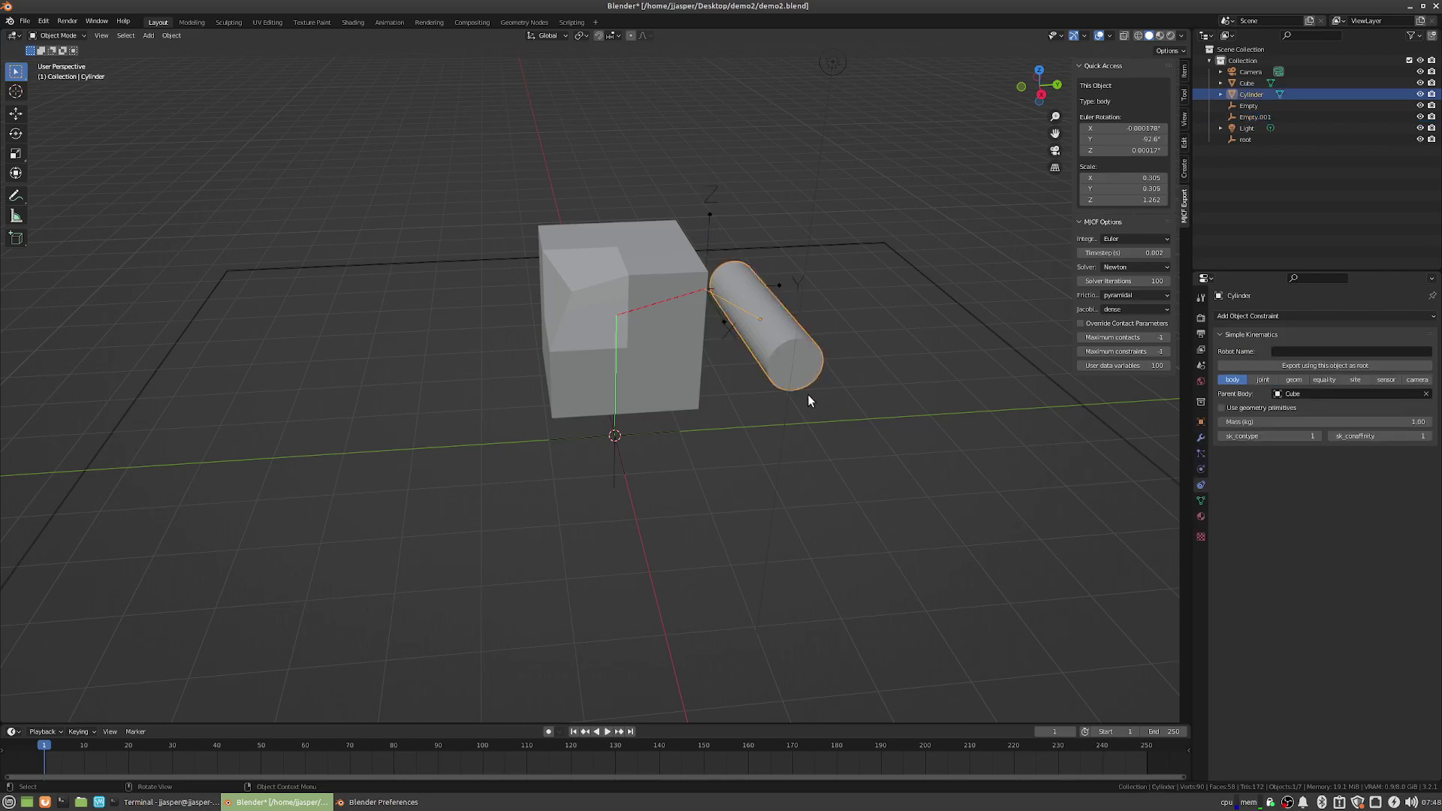
left_click(707, 225)
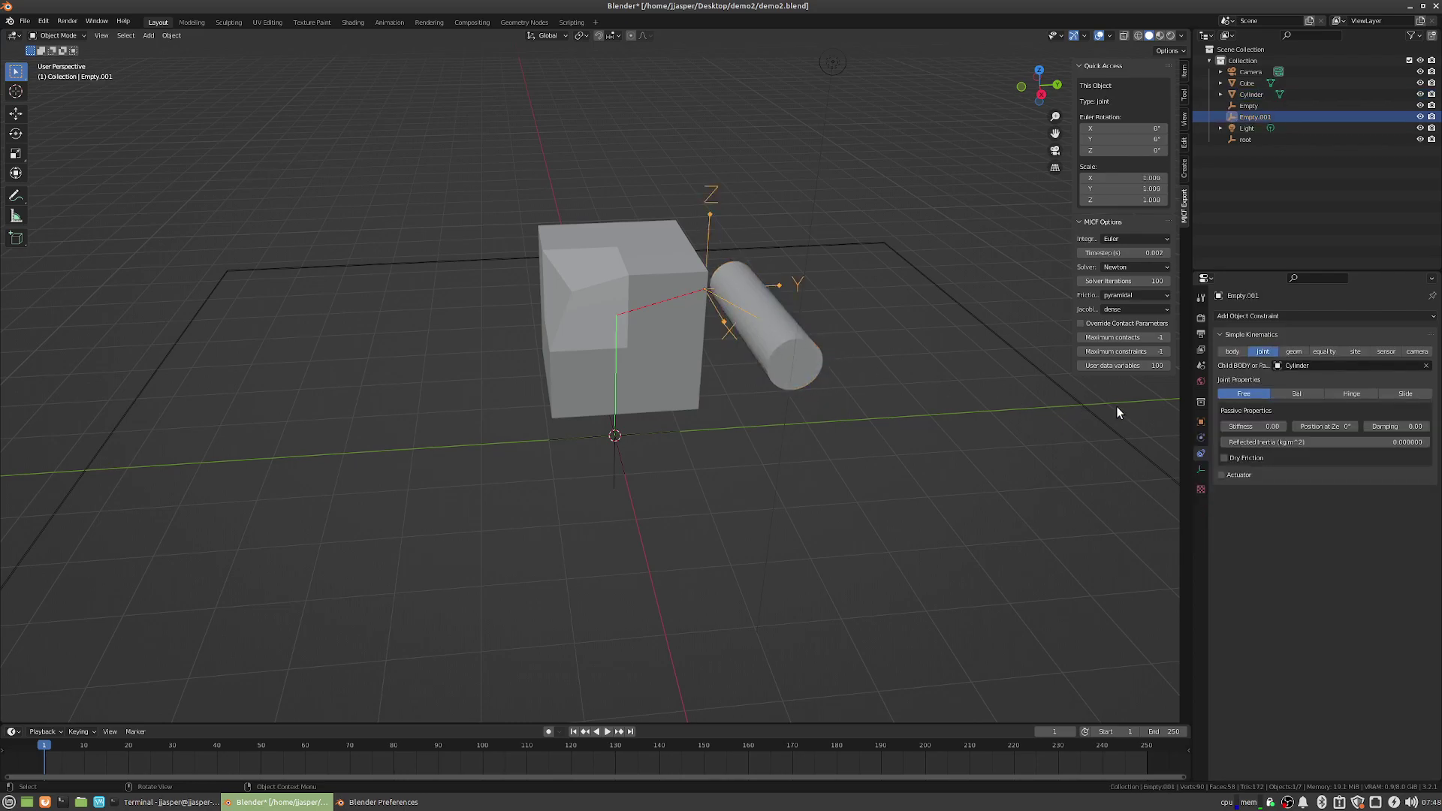
left_click(1359, 393)
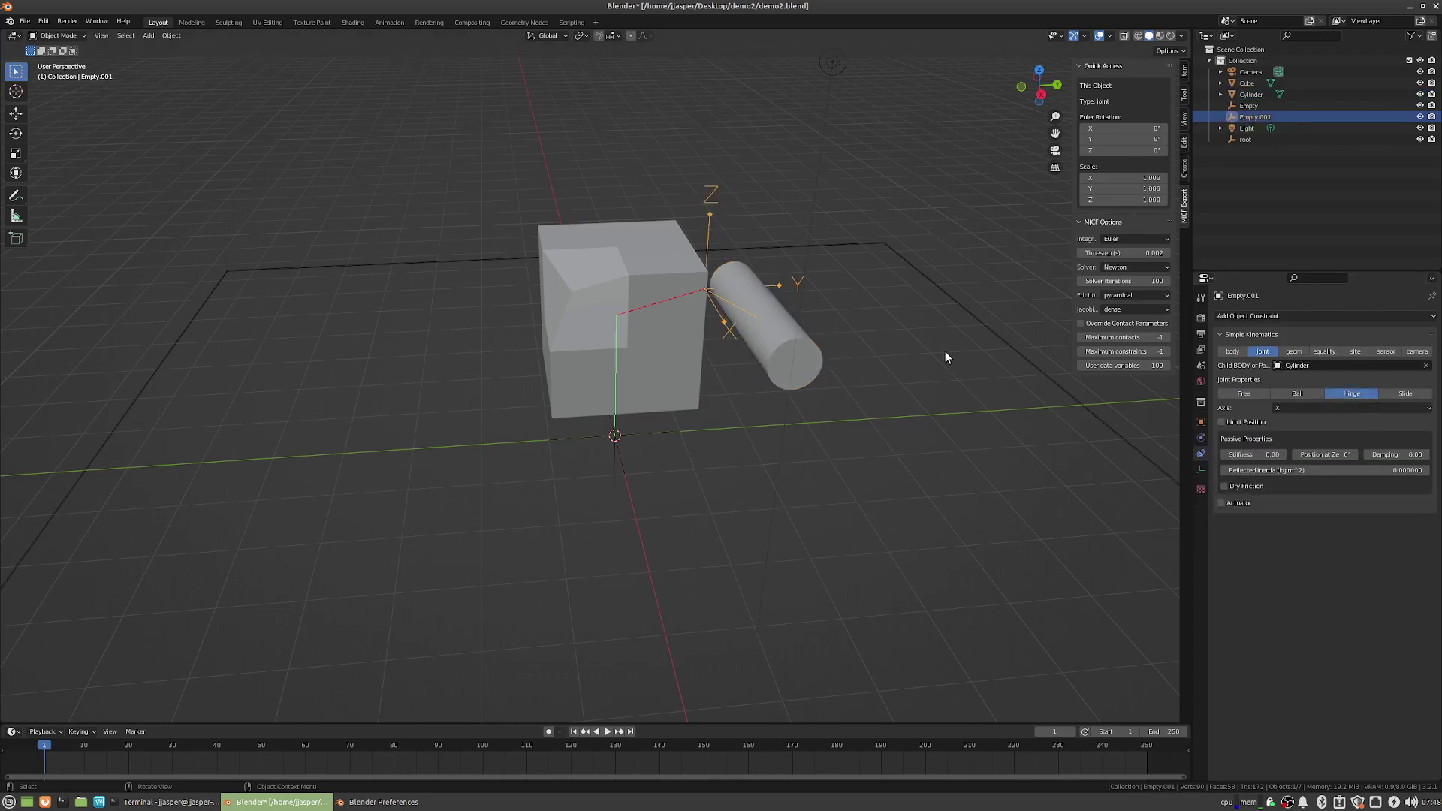
left_click(1327, 407)
left_click(1307, 433)
middle_click_drag(913, 376, 794, 406)
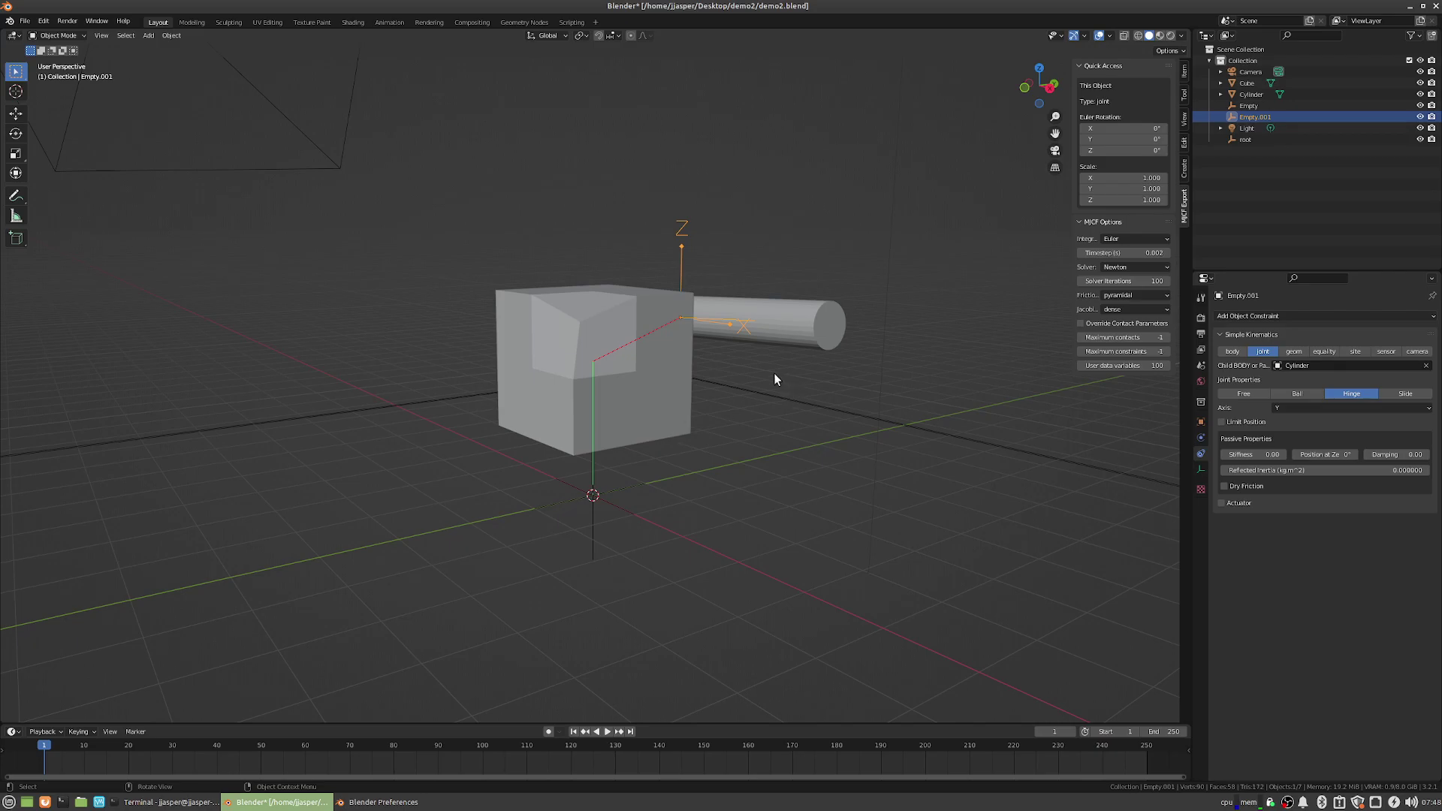
Duplicate the joint empty and lower the copy into the cube.
key("KP_7")
key("shift+d")
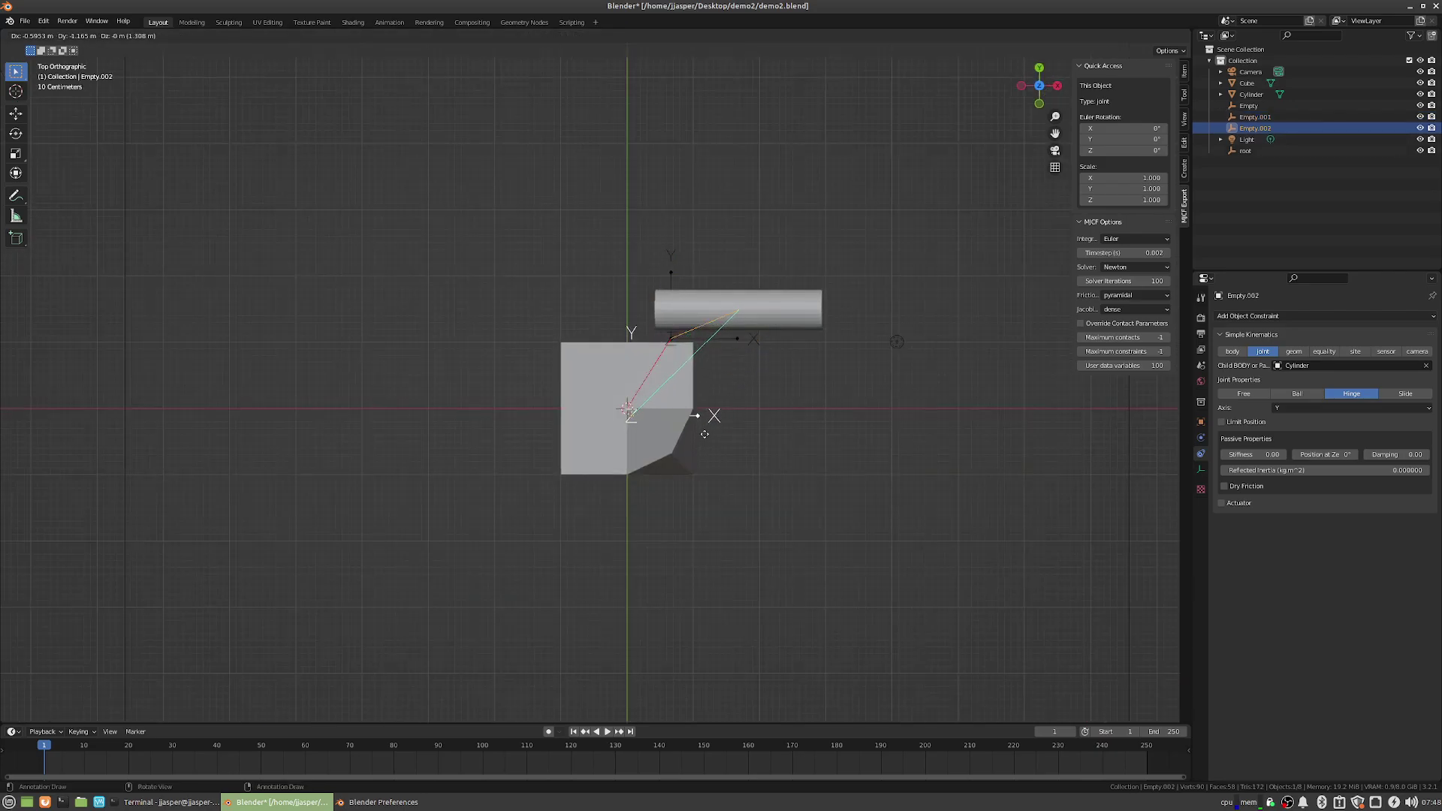
left_click(721, 420)
middle_click_drag(721, 421, 680, 400)
key("g")
key("z")
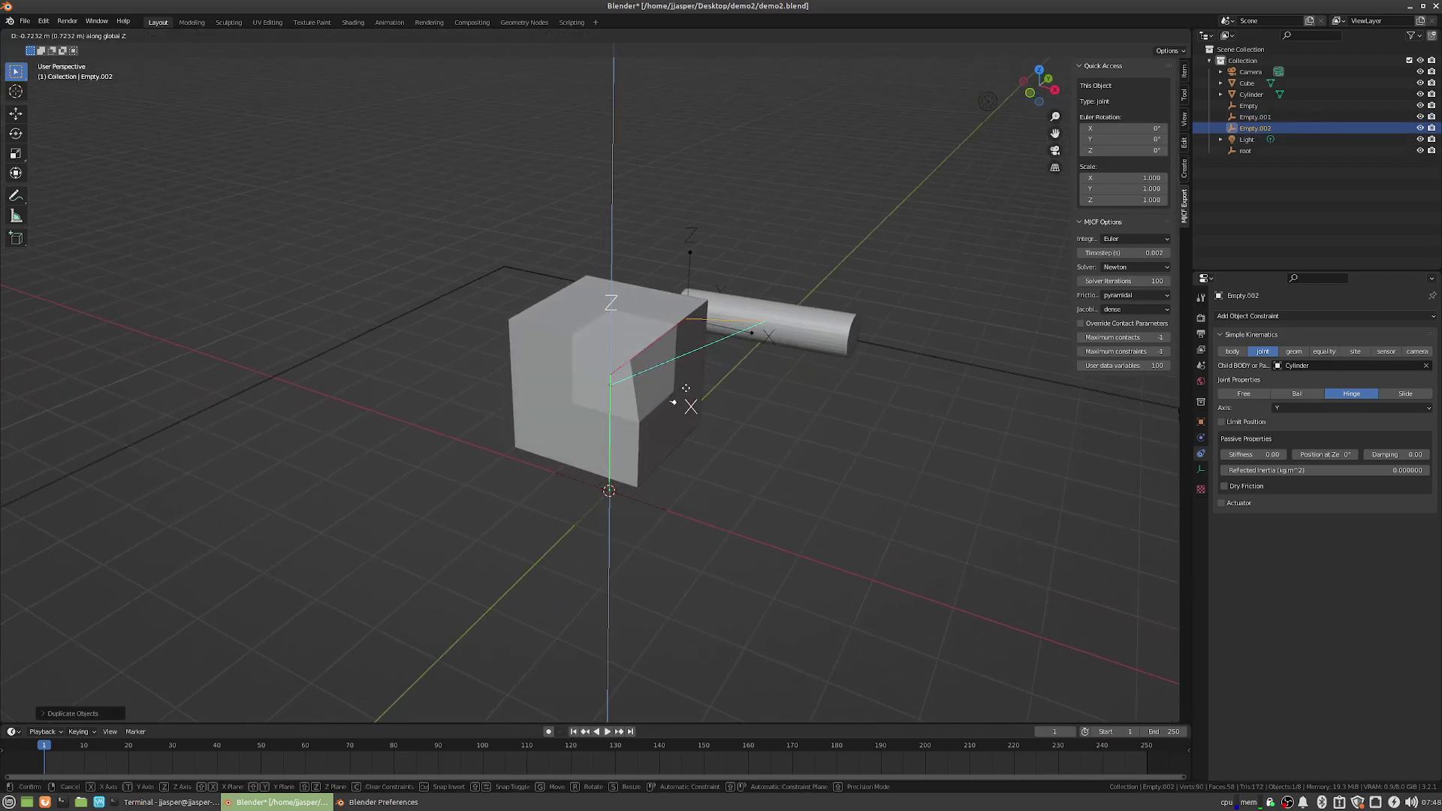
left_click(693, 394)
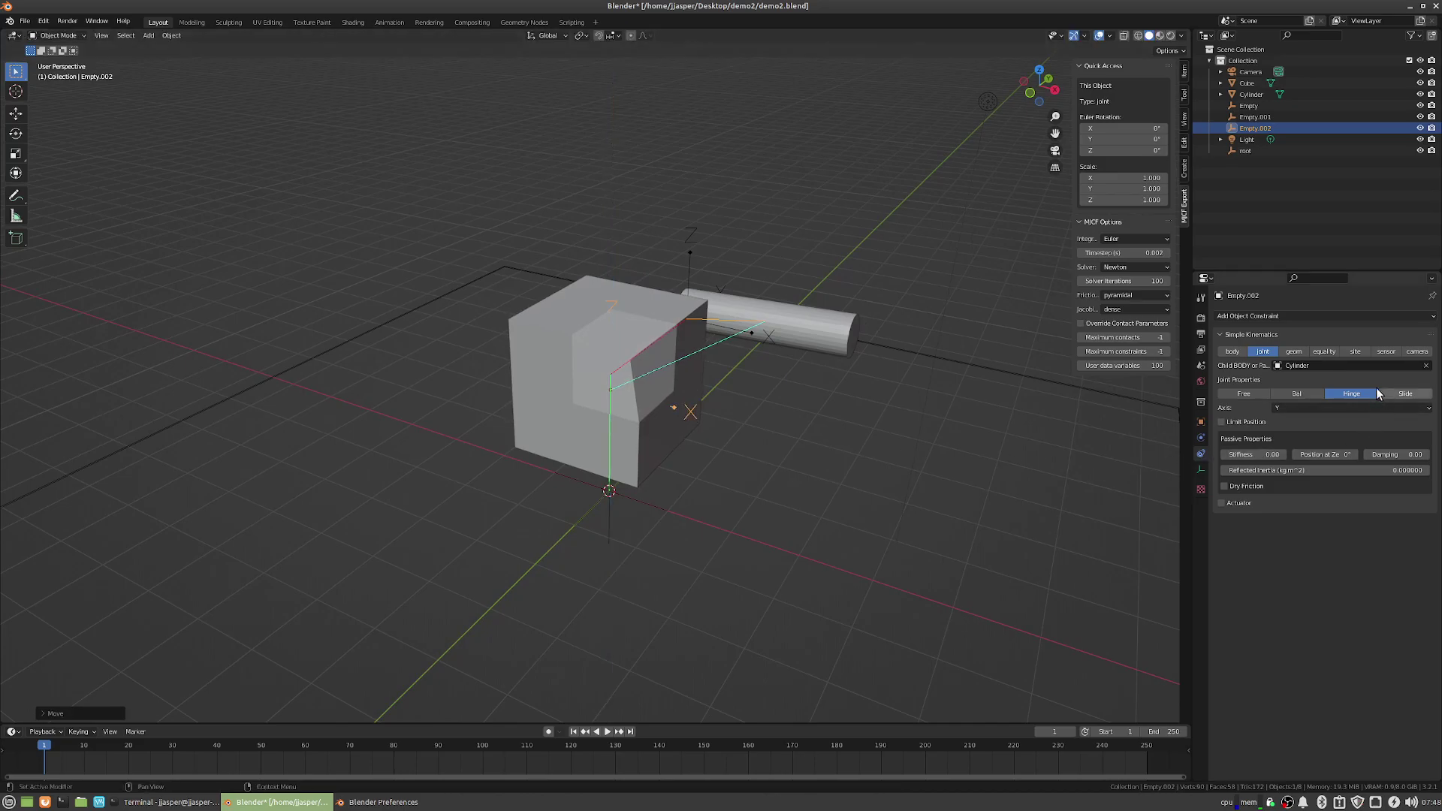
Set the duplicate joint's Child BODY to Cube.
left_click(1426, 366)
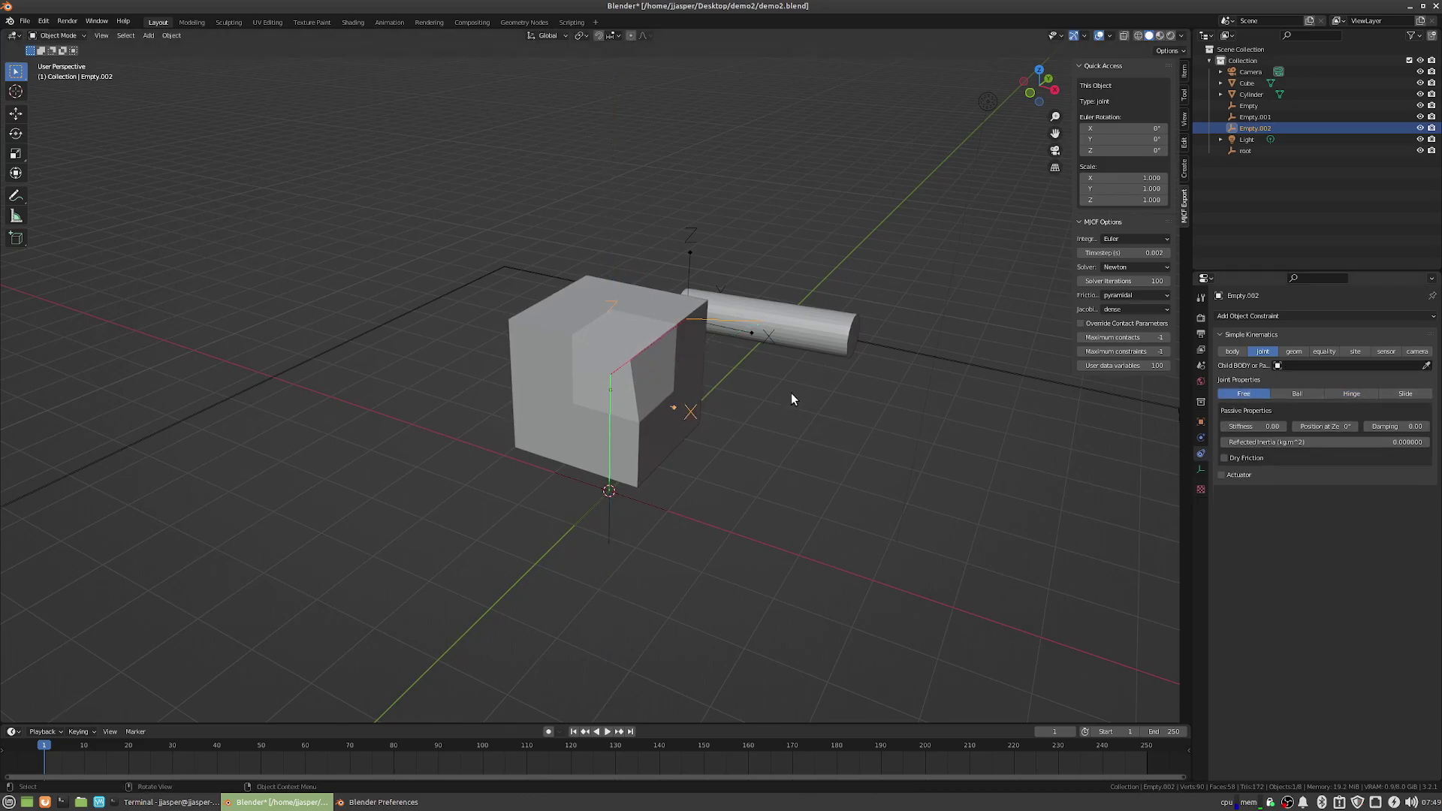
left_click(1426, 365)
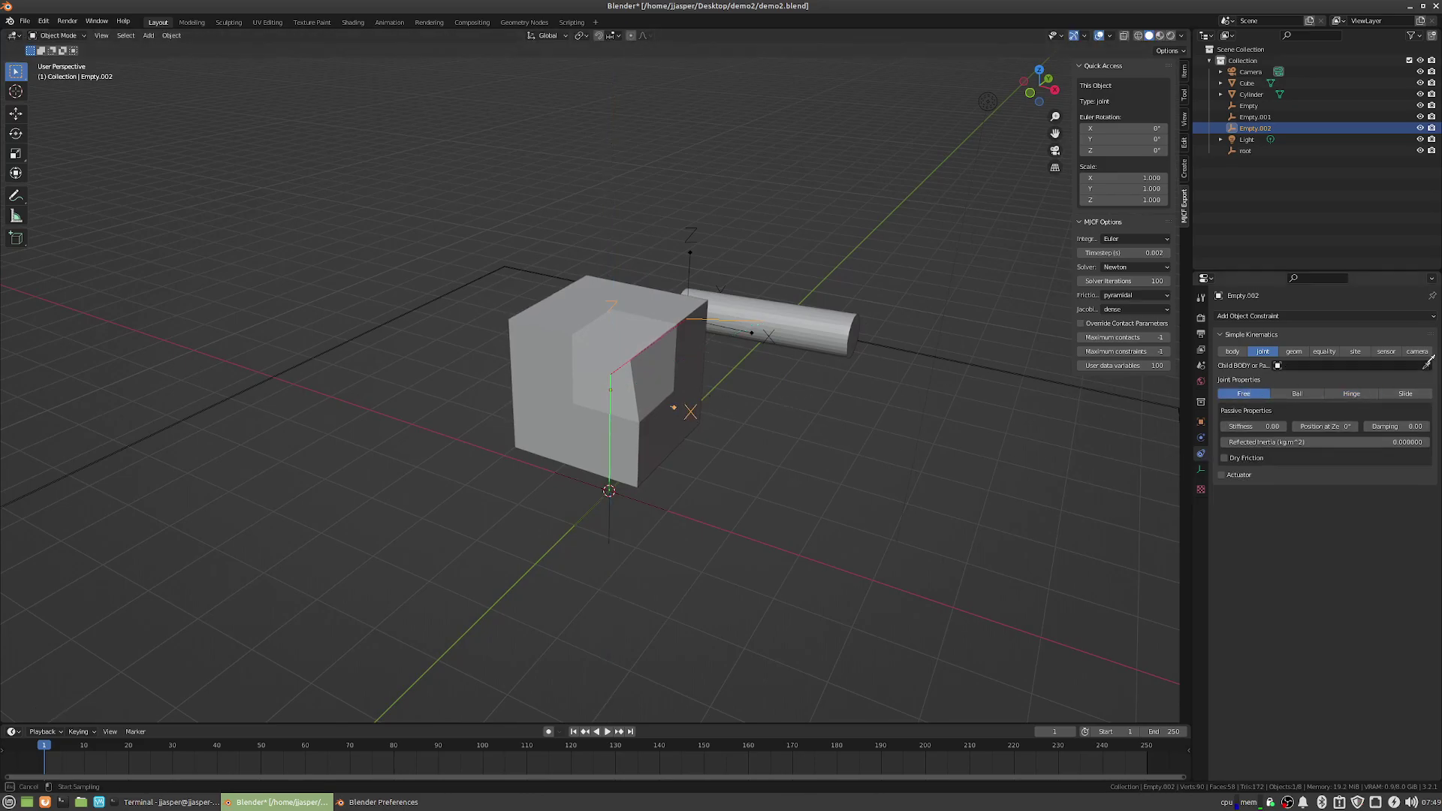
left_click(691, 375)
left_click(691, 375)
middle_click_drag(691, 376, 676, 404)
Rename Cube to 'body' and Cylinder to 'arm'.
key("F2")
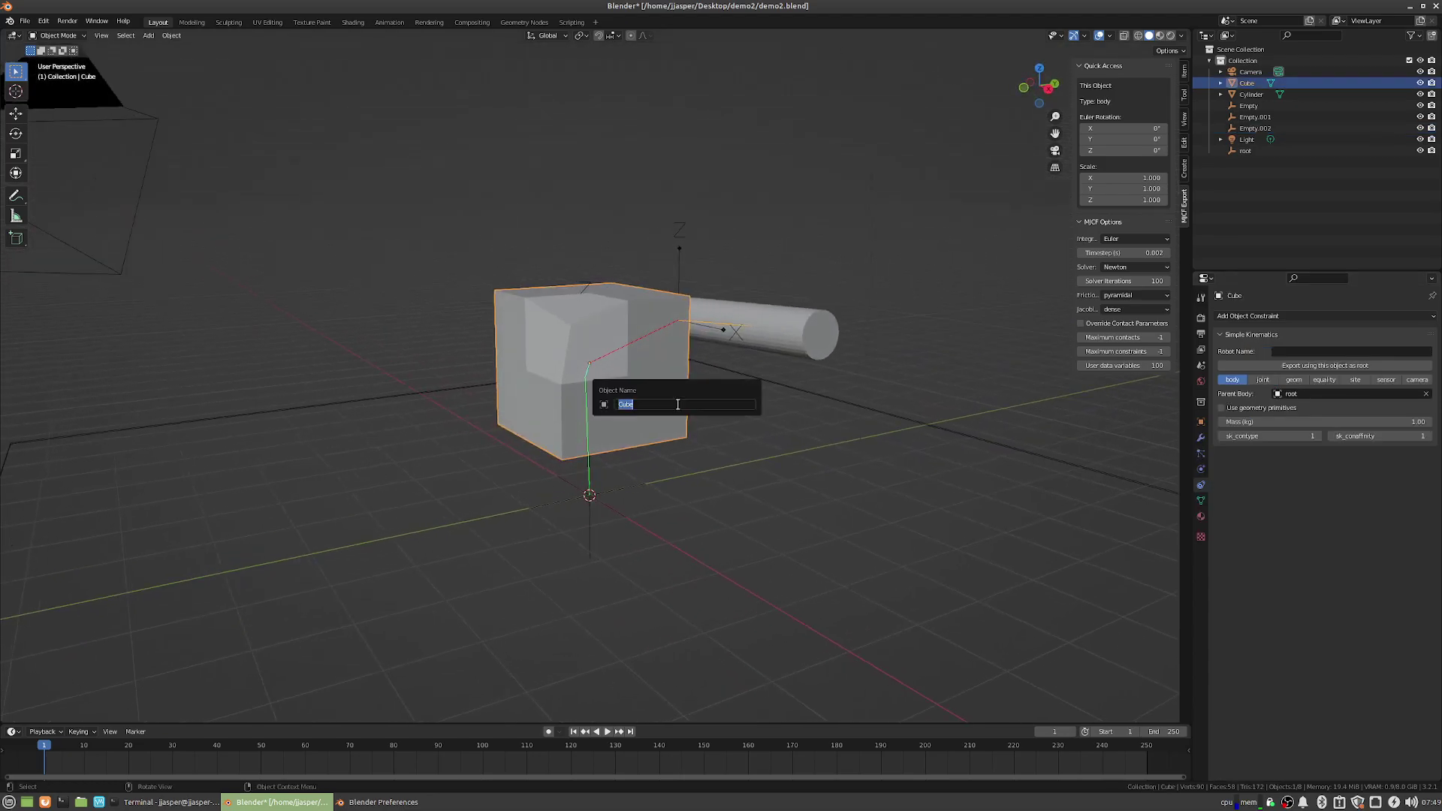
type("body")
key("Return")
left_click(774, 326)
key("F2")
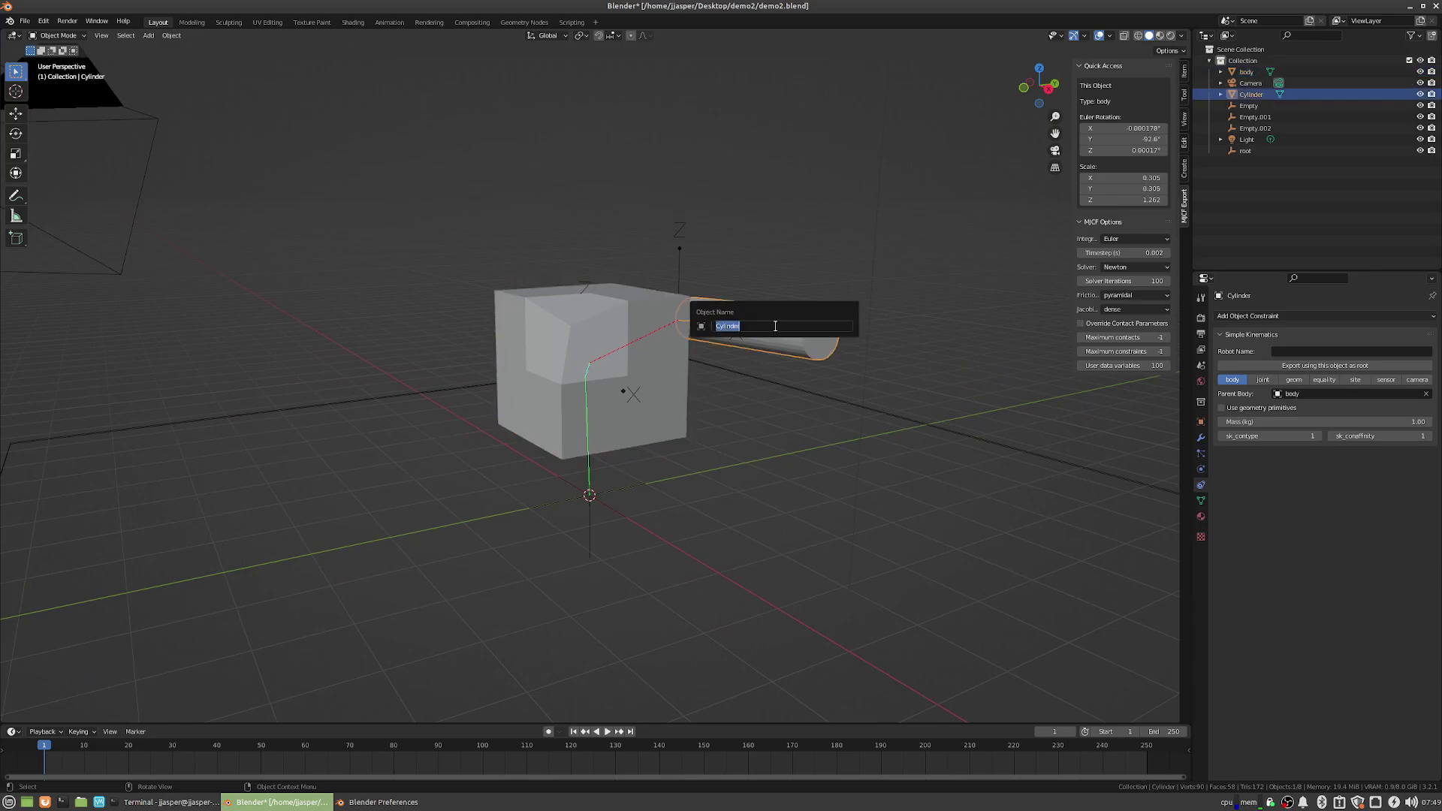
type("arm")
key("Return")
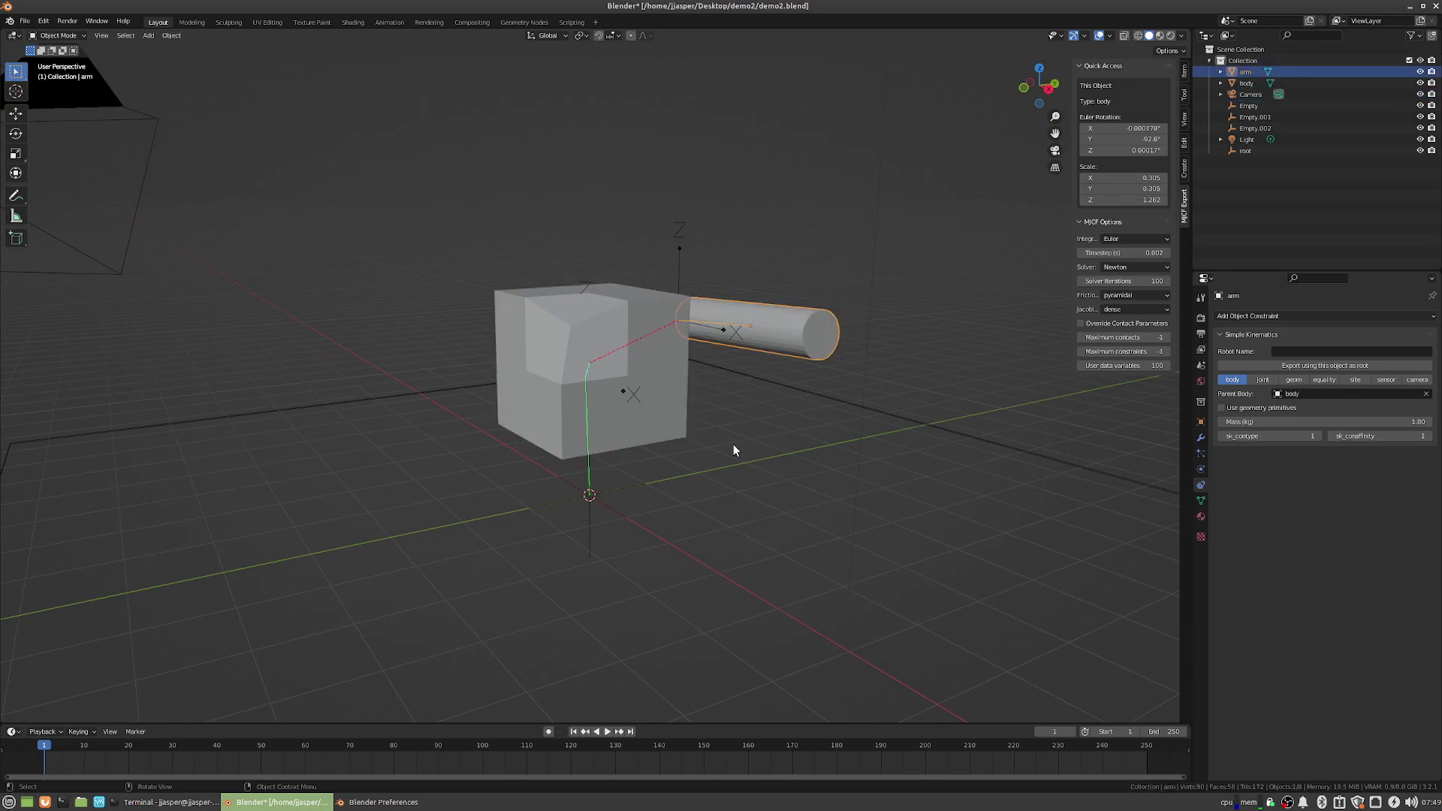
left_click(627, 397)
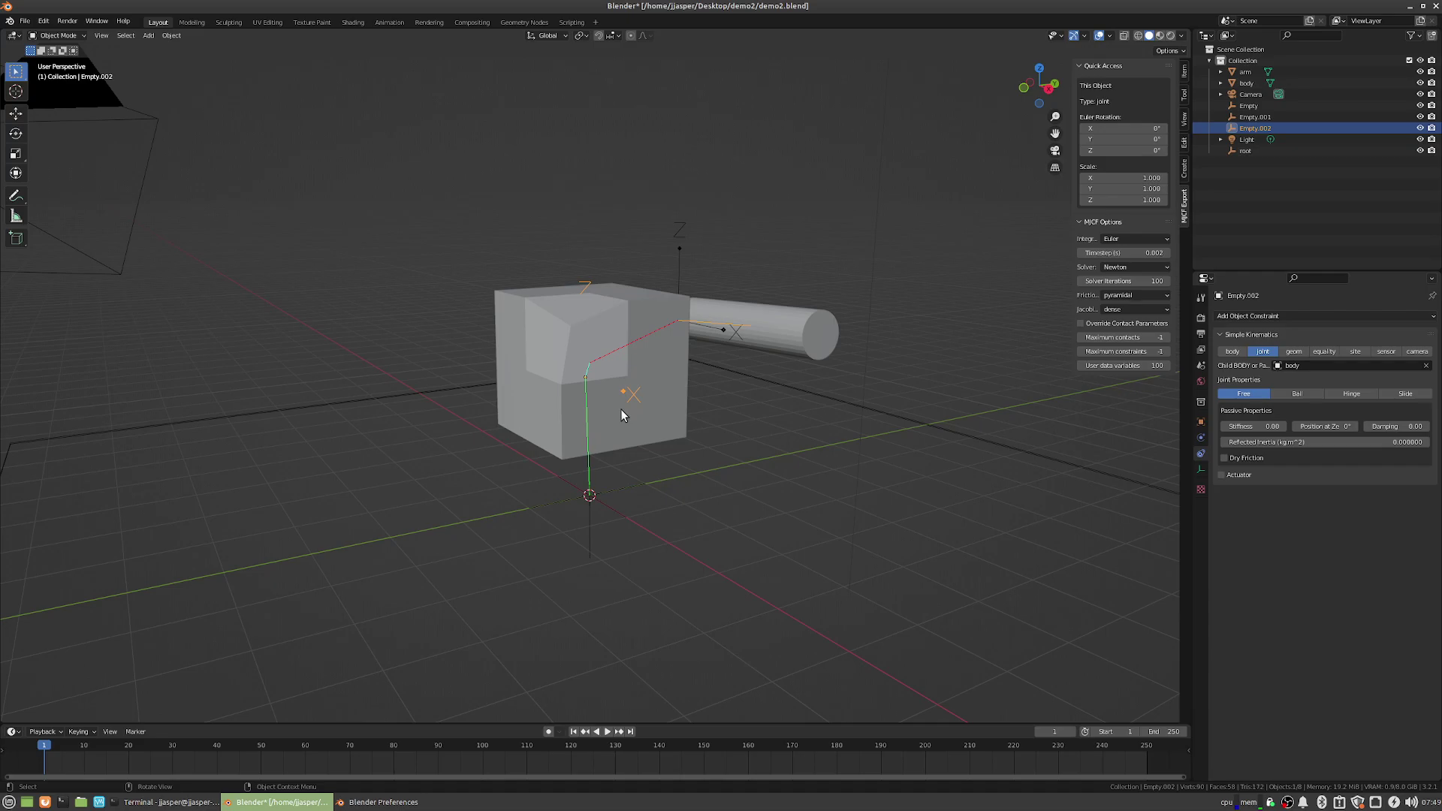
middle_click_drag(622, 410, 629, 424)
Save the file, then export from root with Robot Name 'demo2'.
key("ctrl+s")
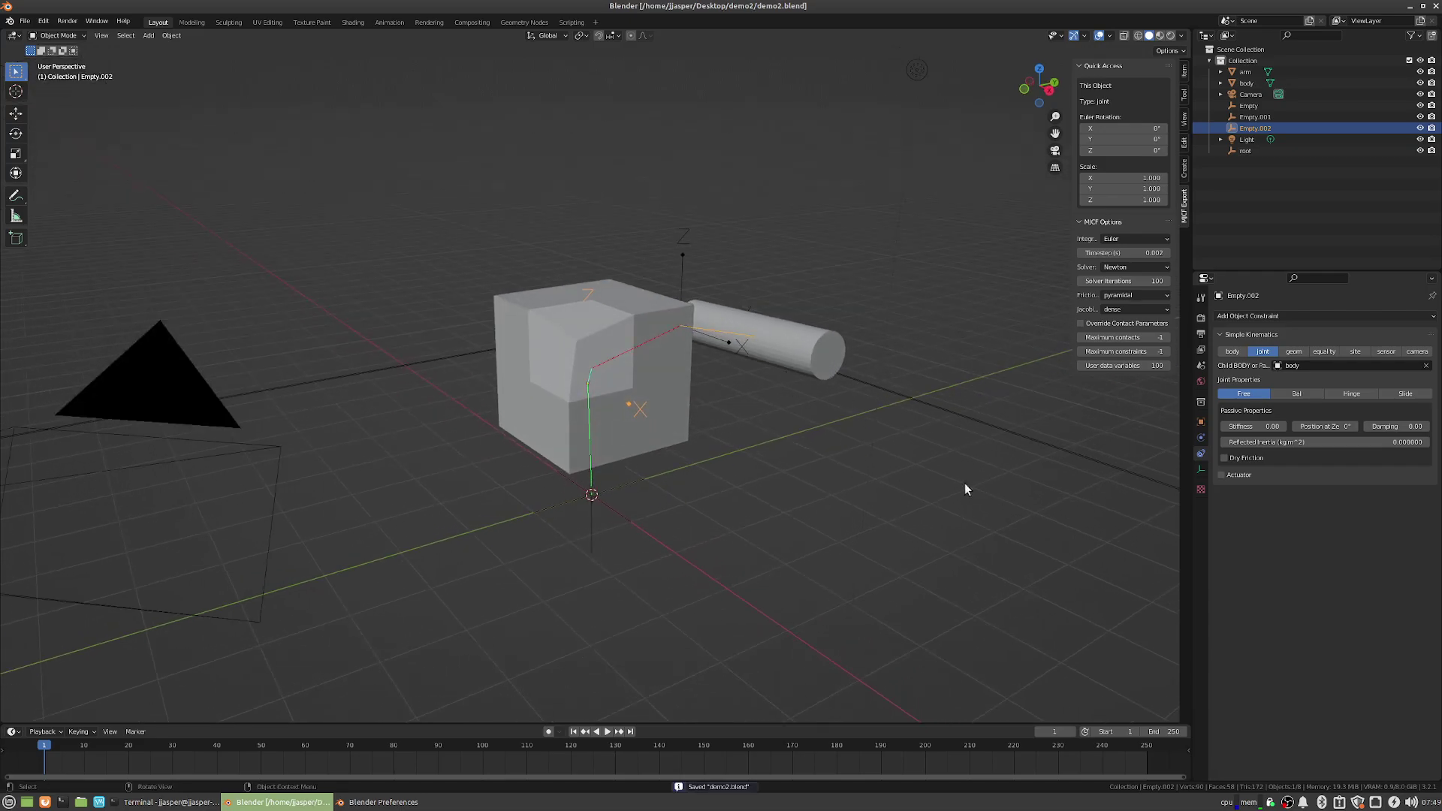
left_click(554, 505)
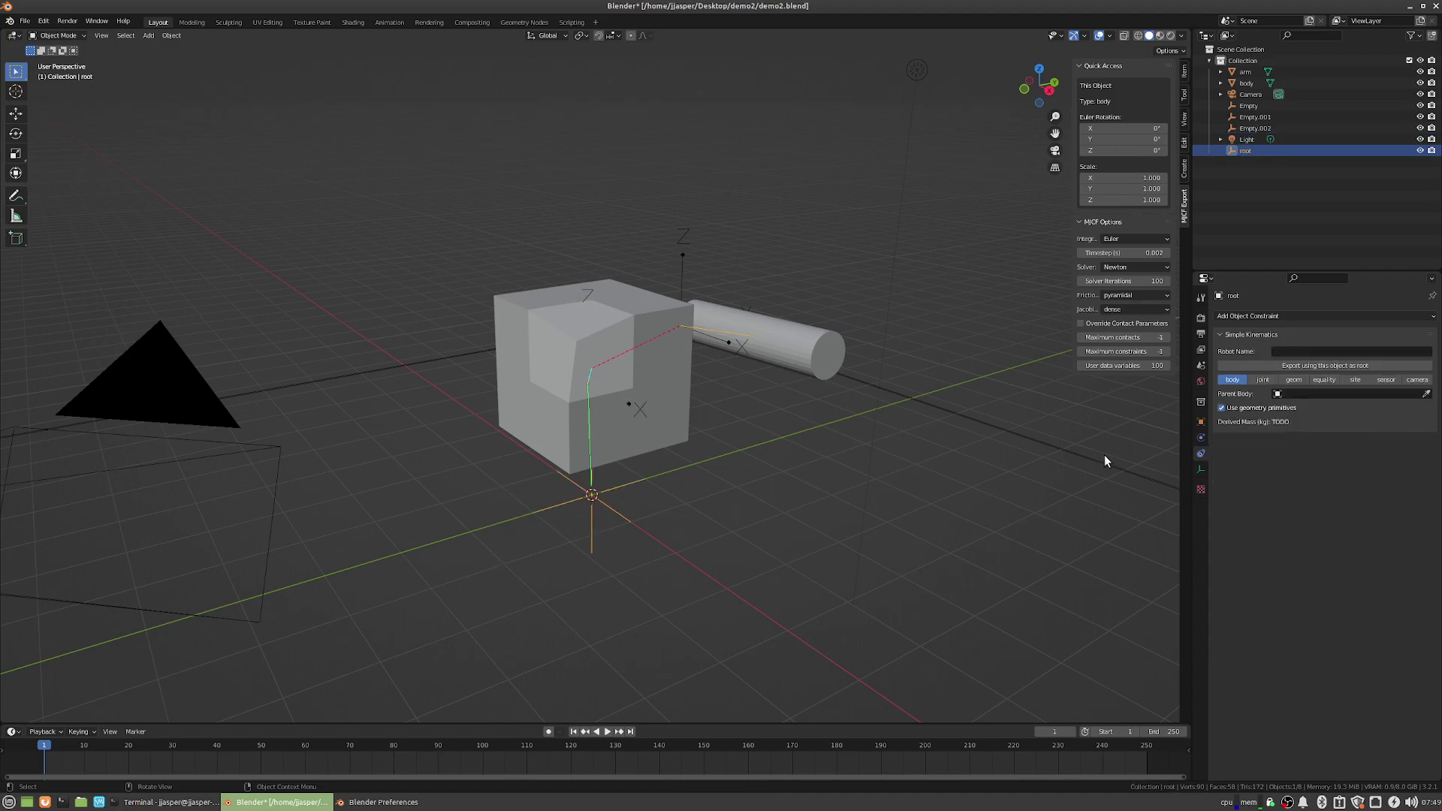
left_click(1291, 351)
type("demo2")
key("Return")
left_click(1292, 366)
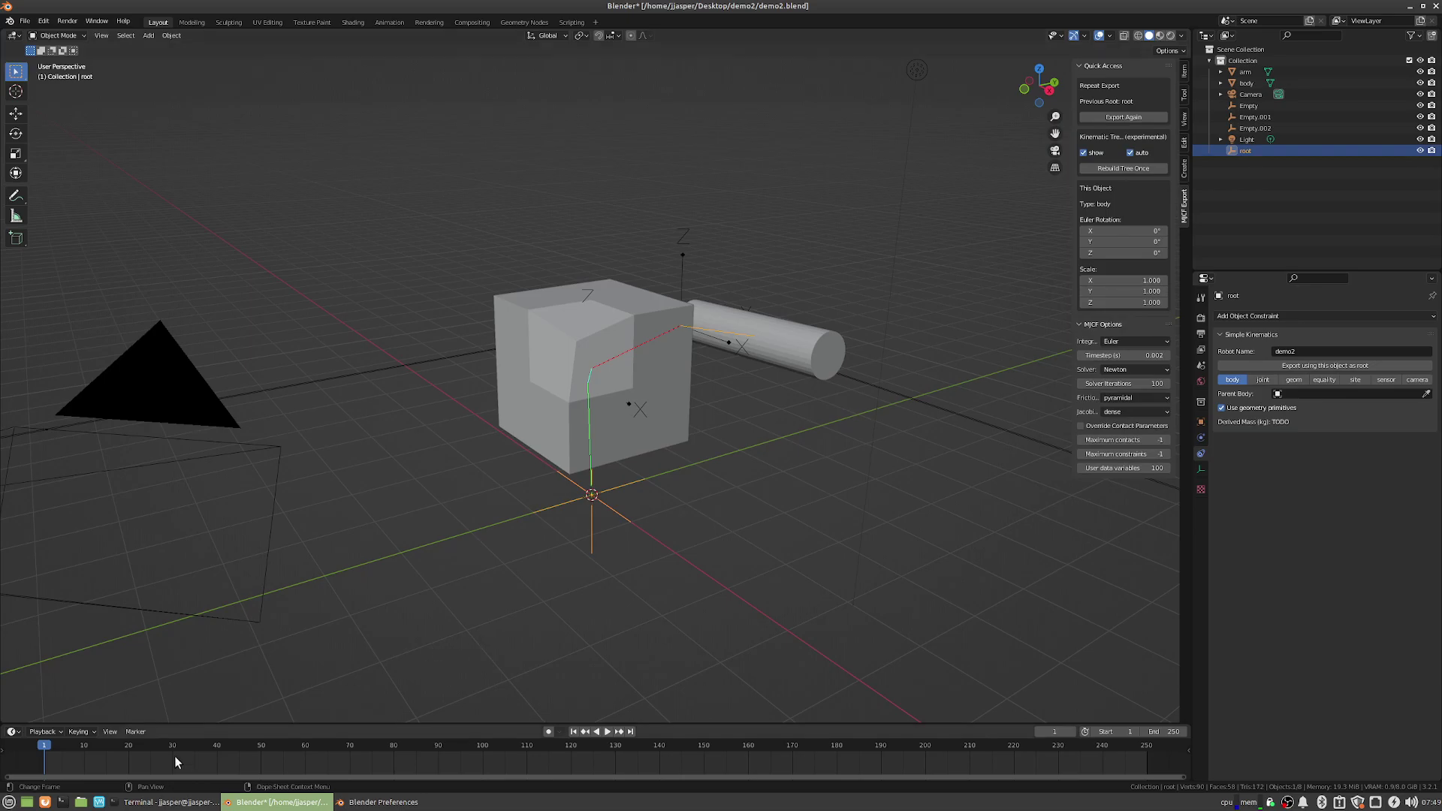
left_click(151, 804)
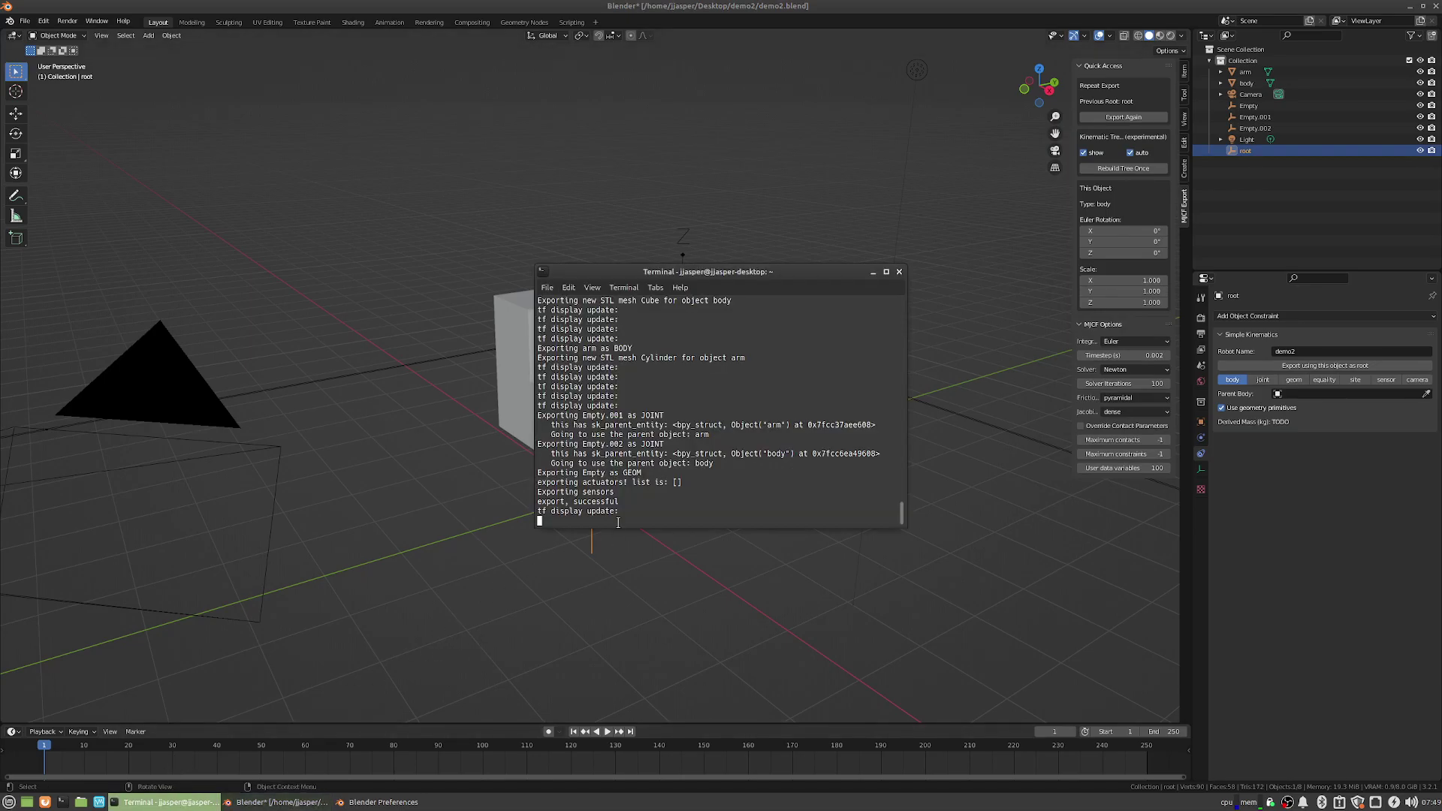
Highlight the 'Exporting sensors' and 'export, successful' lines in the Terminal log.
left_click_drag(622, 501, 506, 495)
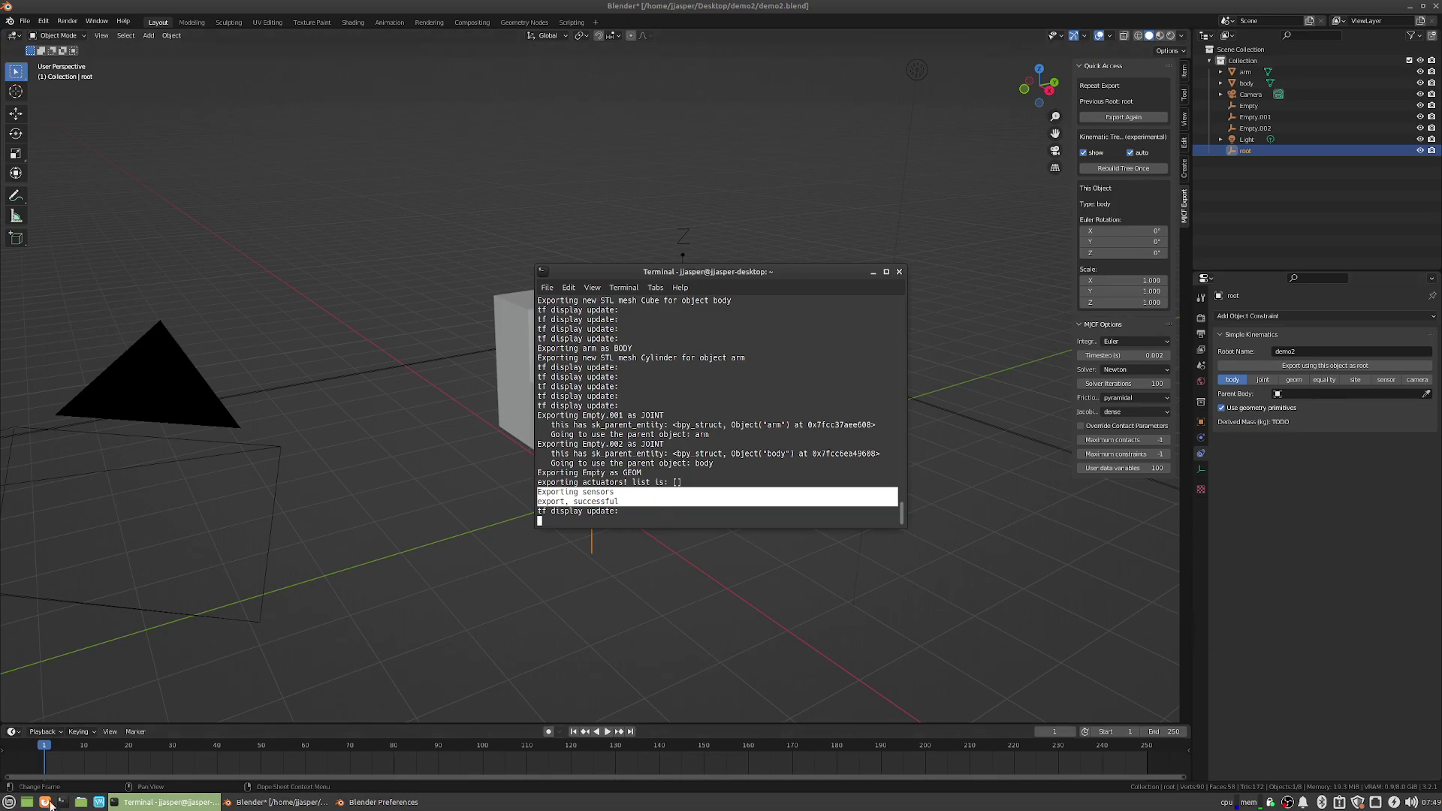
Open the File Manager and navigate to the Desktop's demo2 folder, minimizing the terminal.
left_click(81, 803)
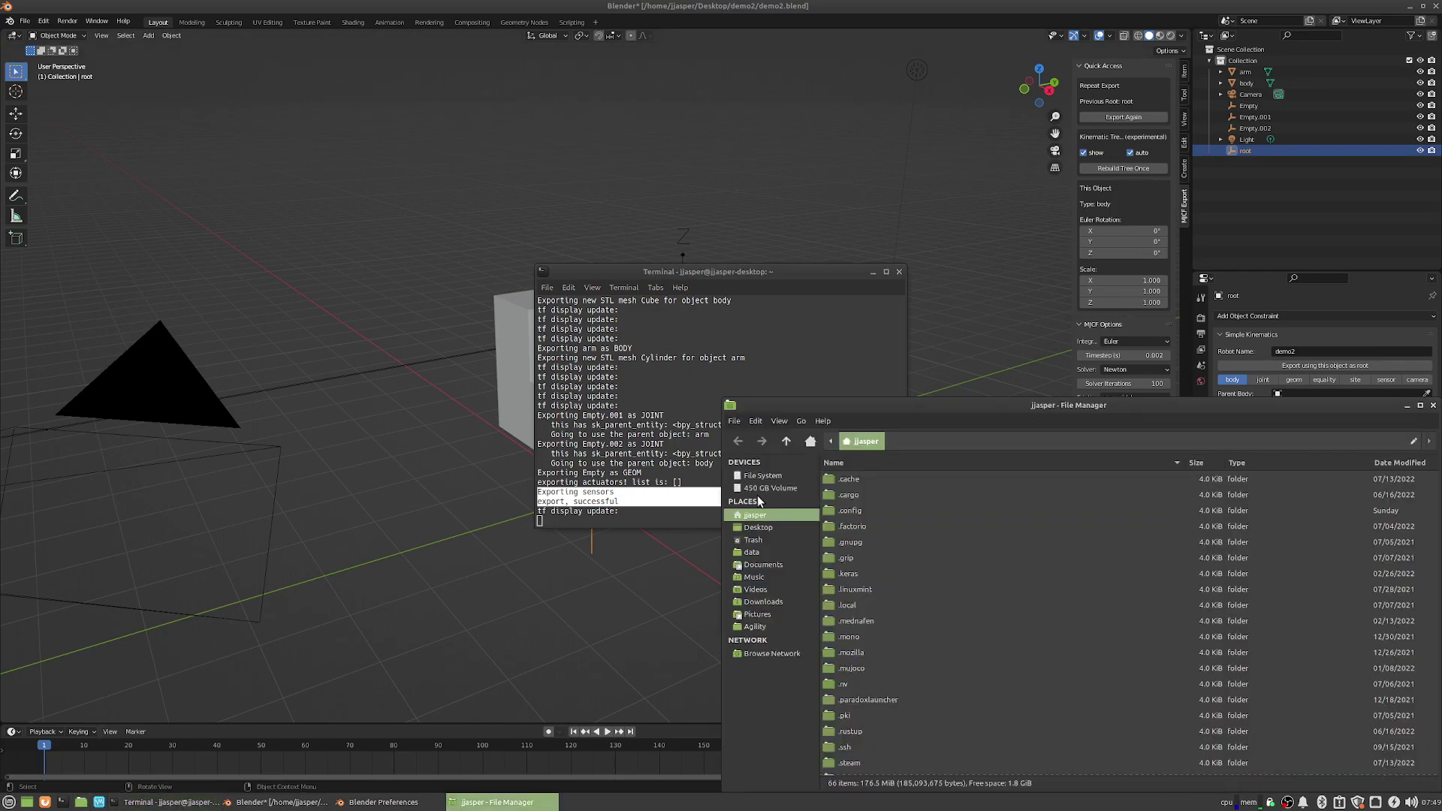
left_click(759, 527)
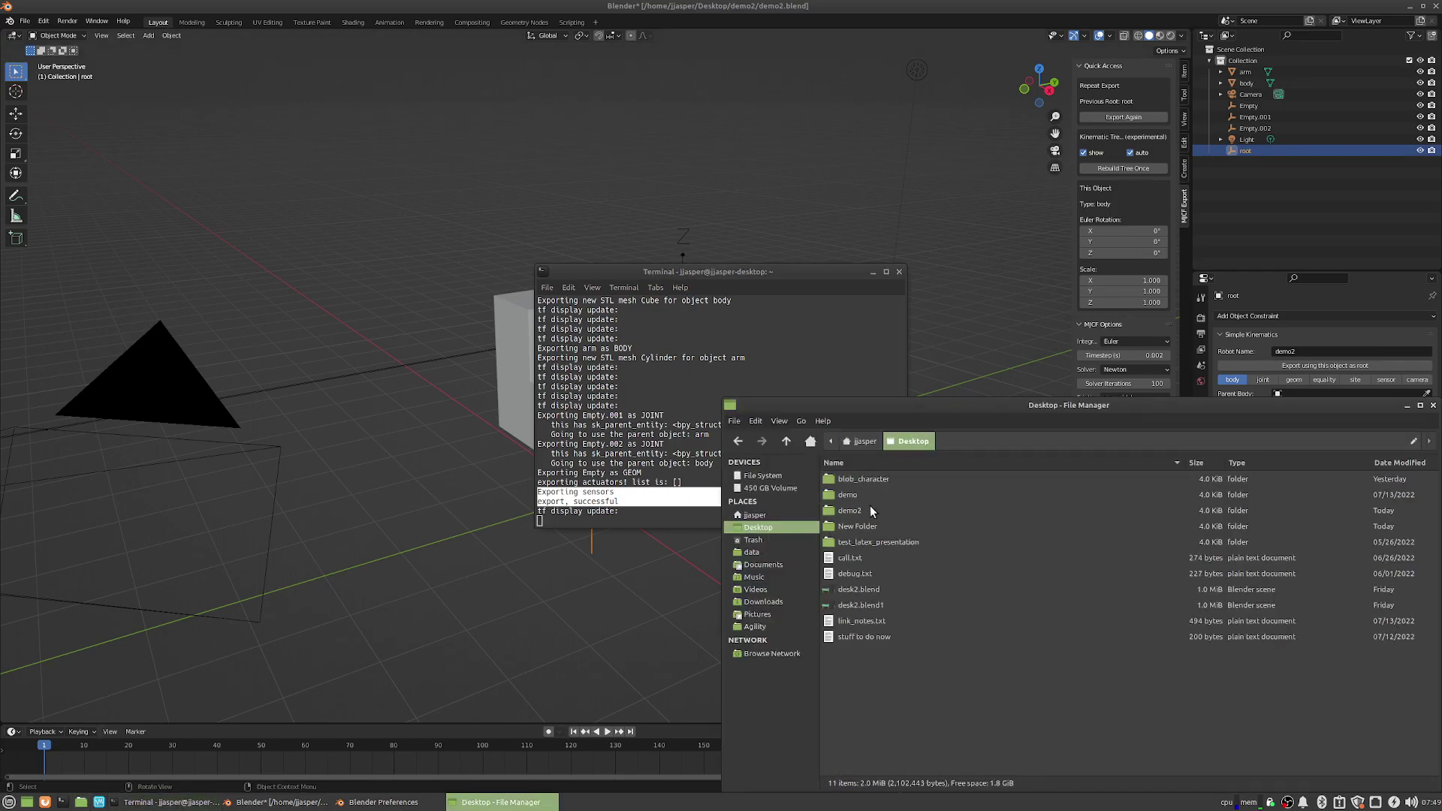
double_click(870, 511)
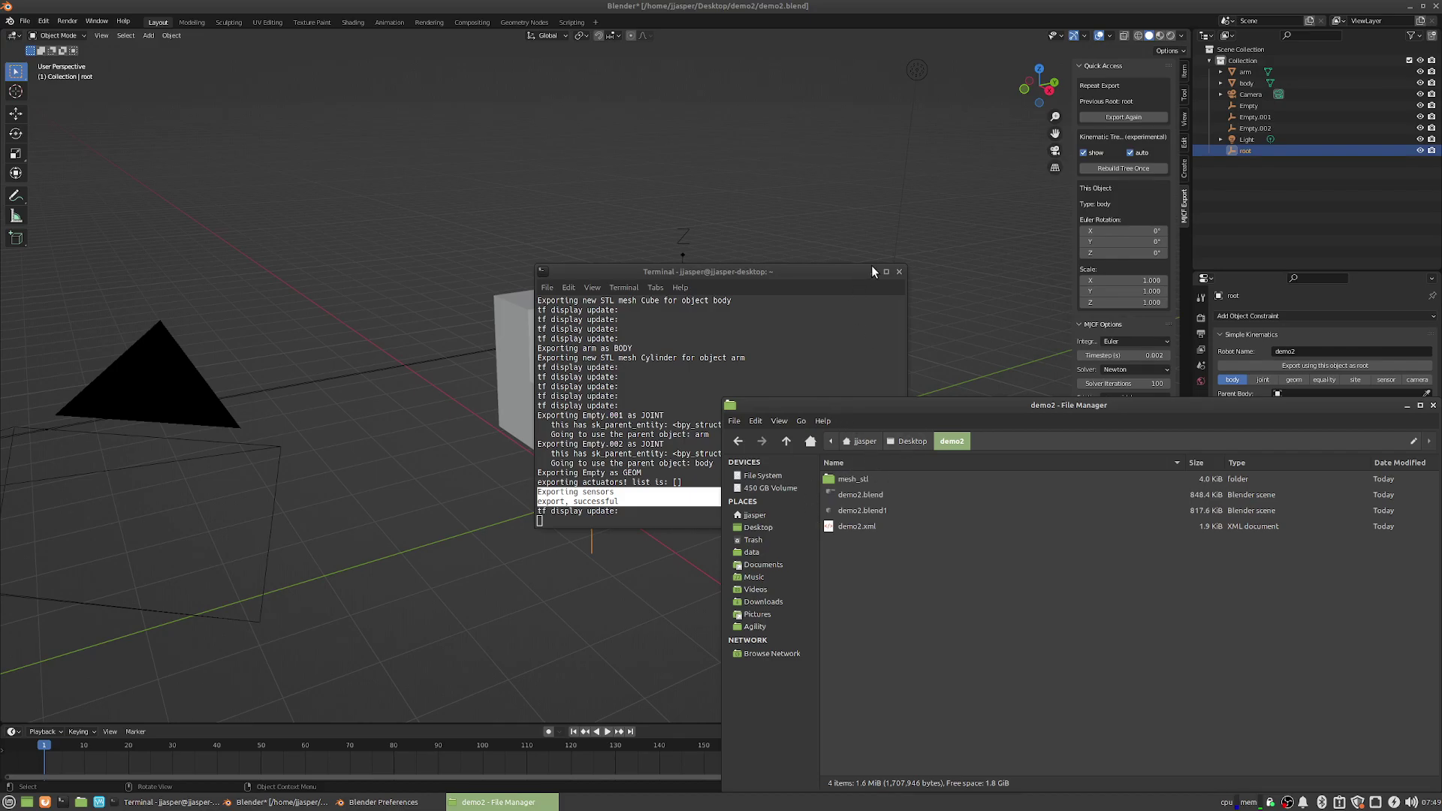
left_click(873, 271)
Open demo2.xml in Text Editor and snap the editor to the right half of the screen.
right_click(863, 526)
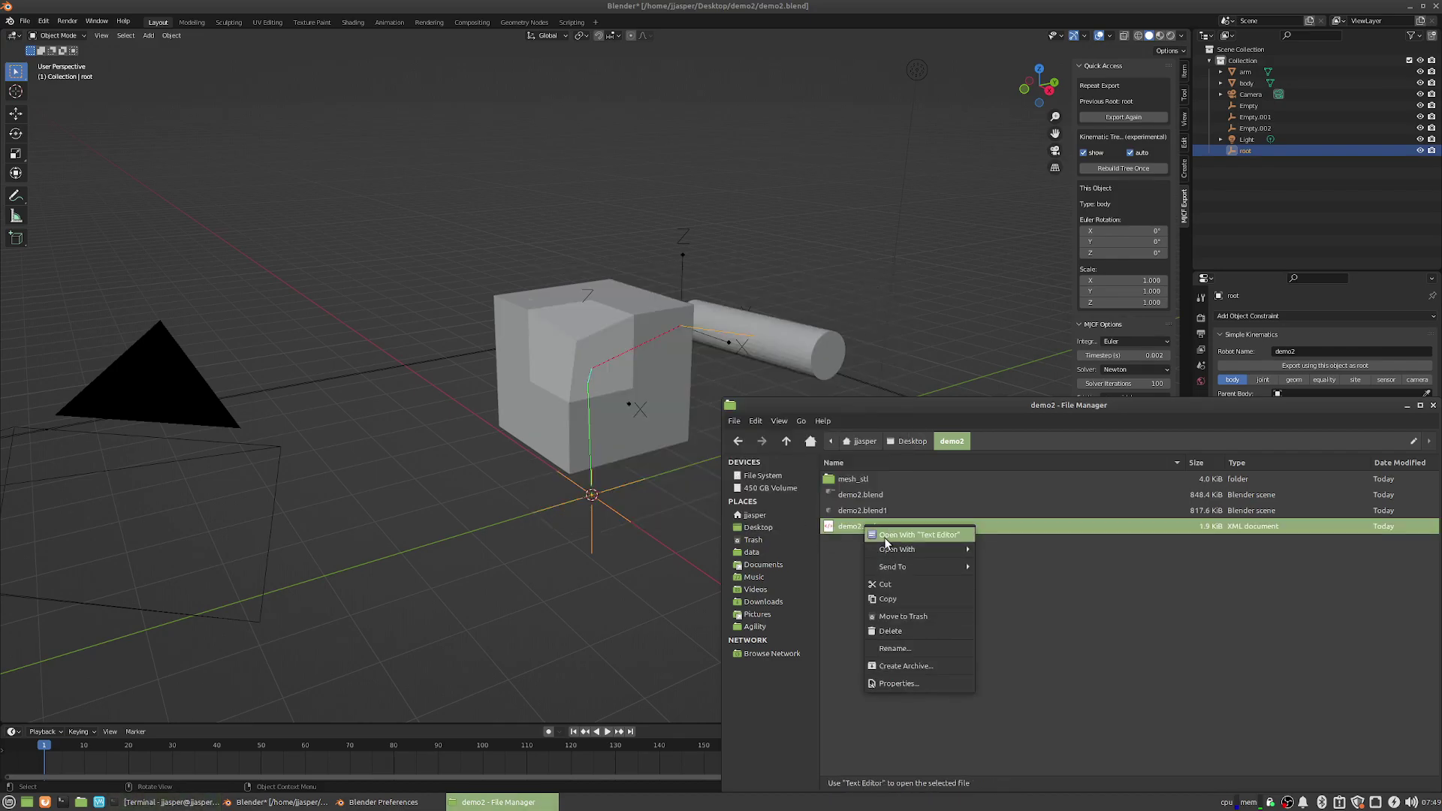
left_click(886, 535)
left_click_drag(737, 311, 1441, 341)
left_click(901, 421)
Review demo2.xml's body mesh geom, arm body, hinge joint, free joint and ground plane lines.
key("ctrl+a")
left_click(940, 320)
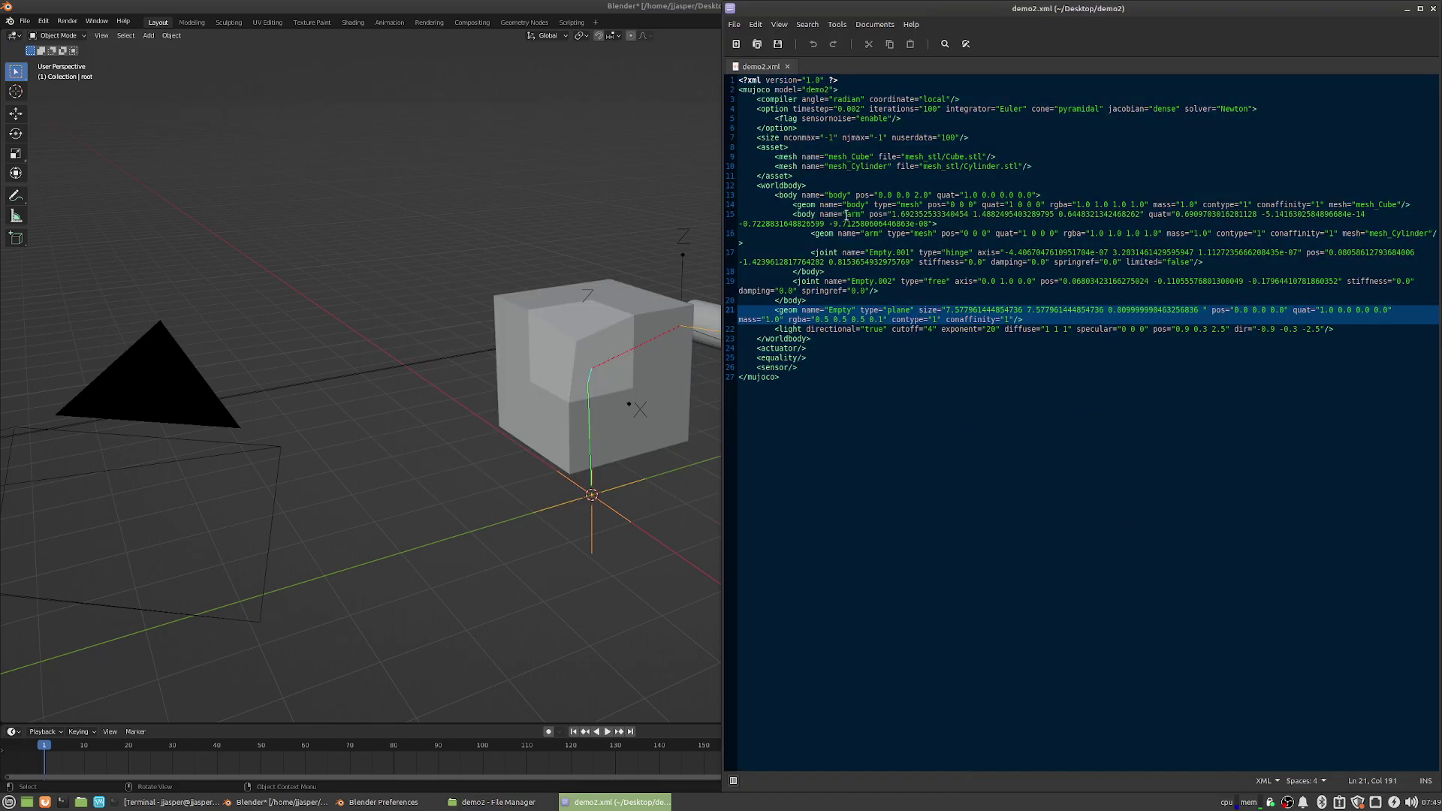
left_click(805, 205)
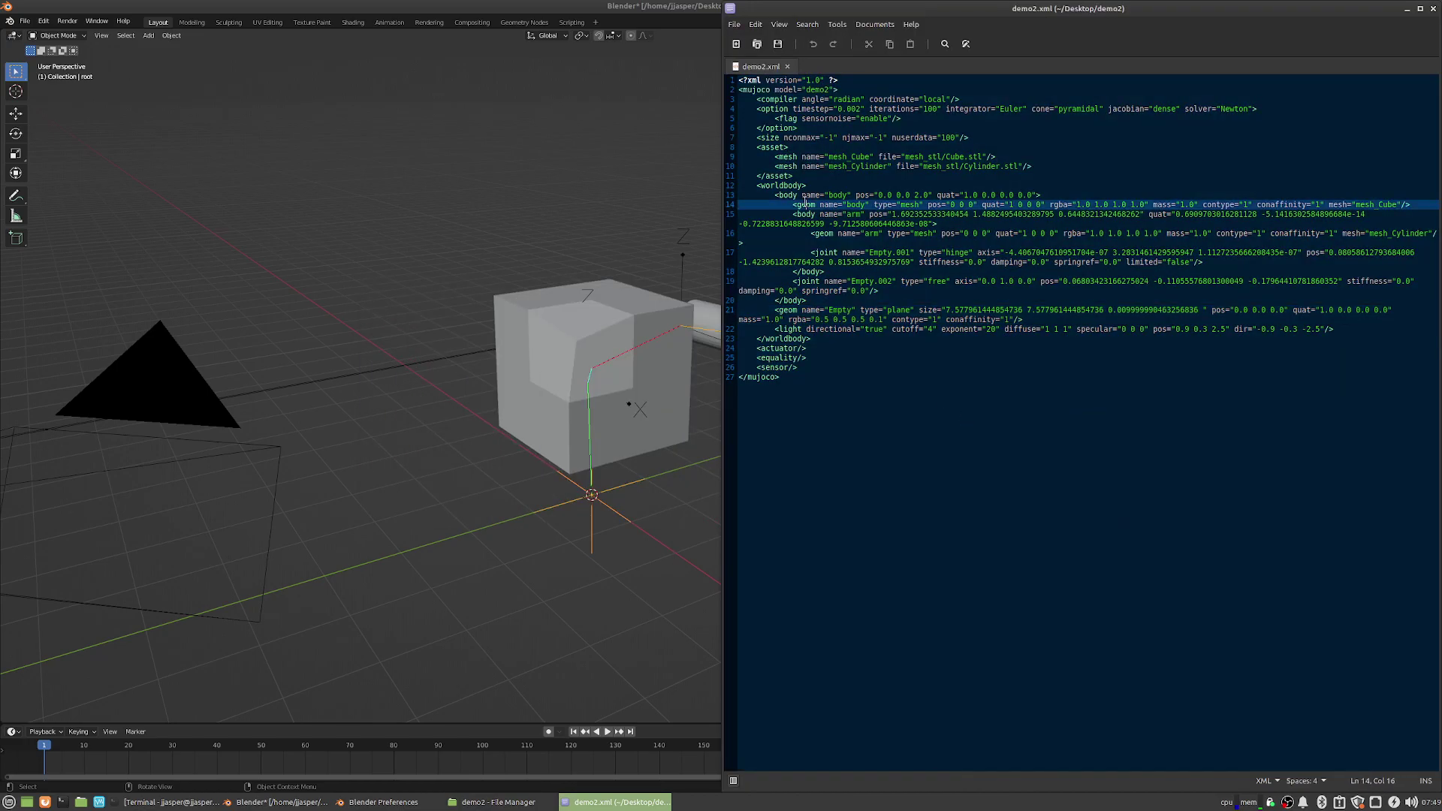
left_click(884, 214)
left_click(964, 255)
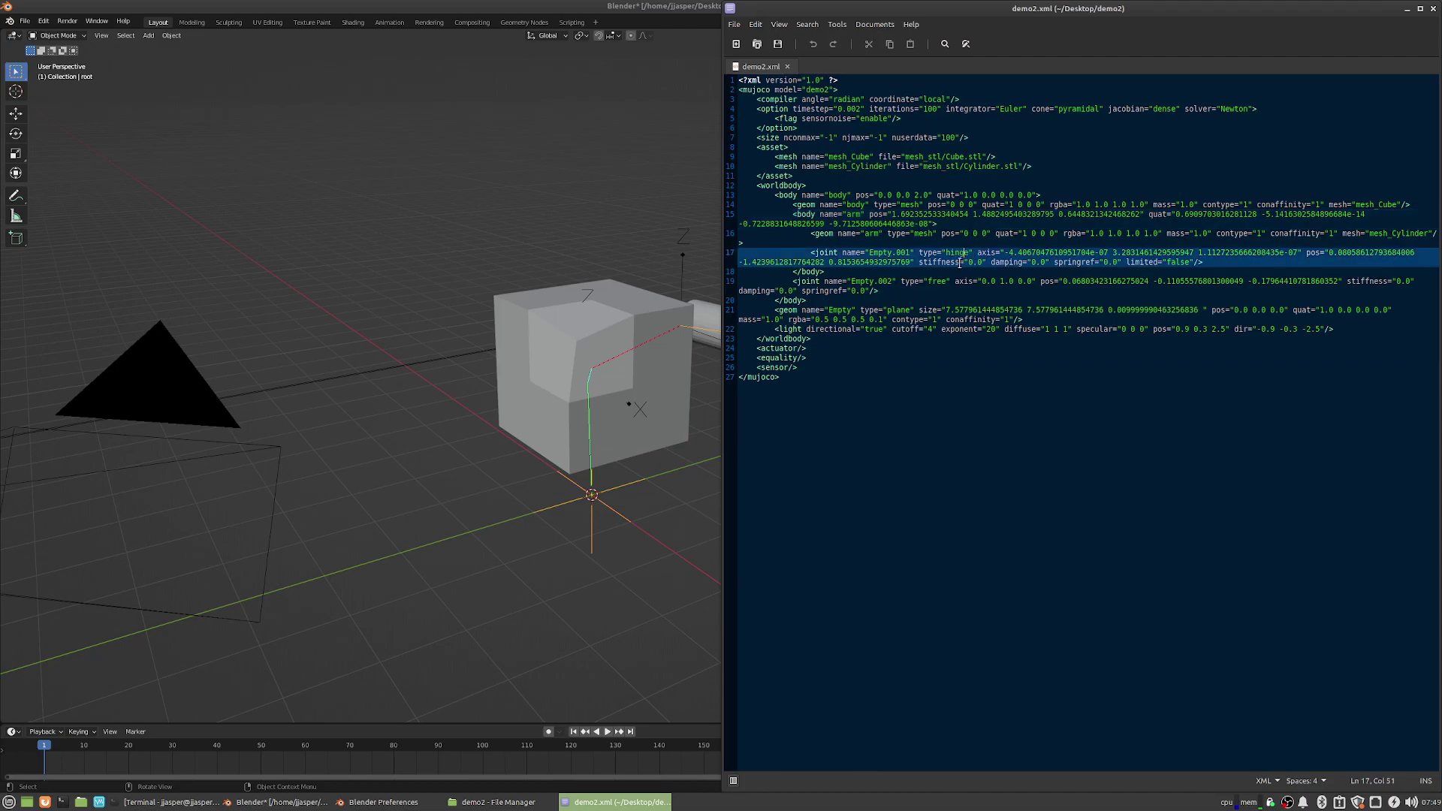
left_click(935, 286)
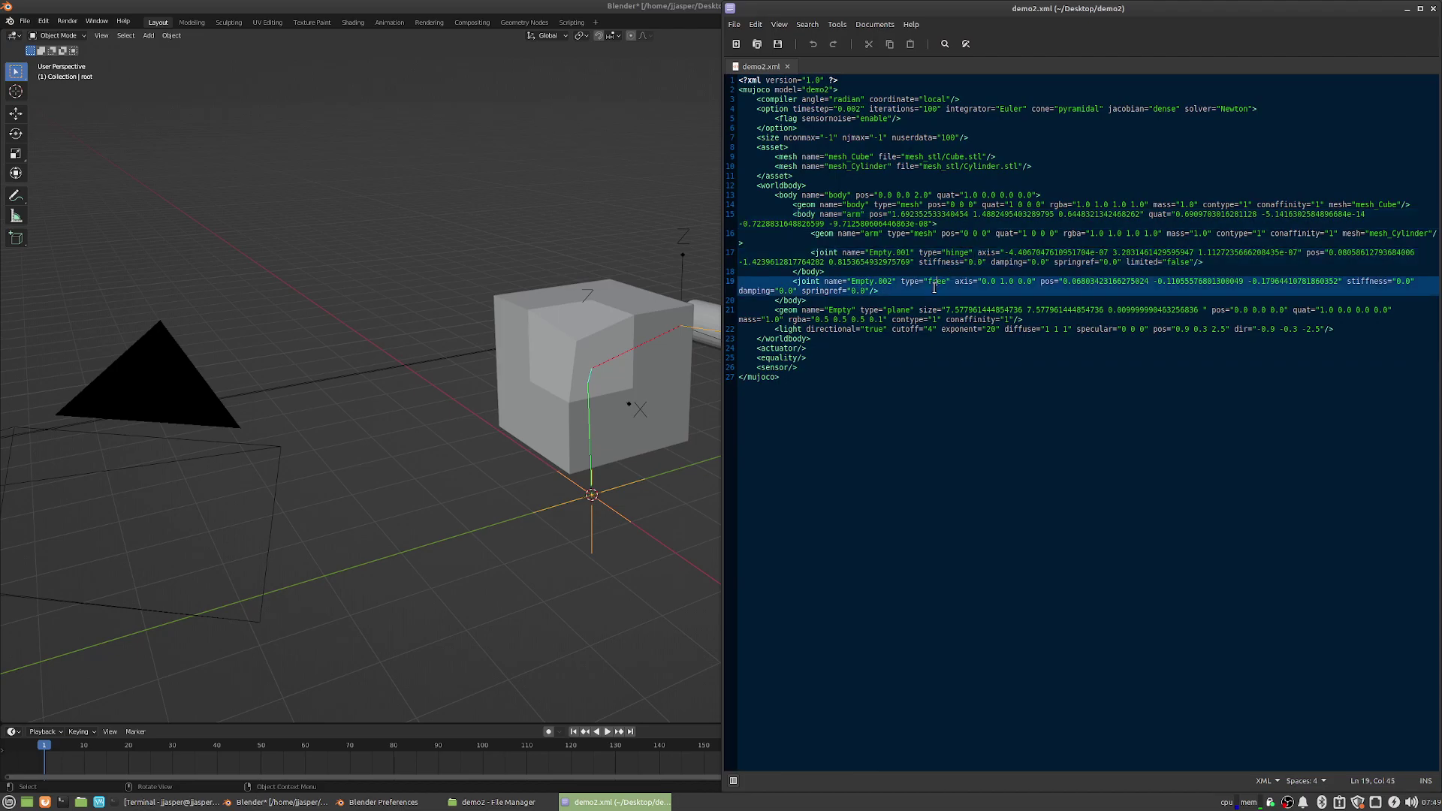
left_click(836, 311)
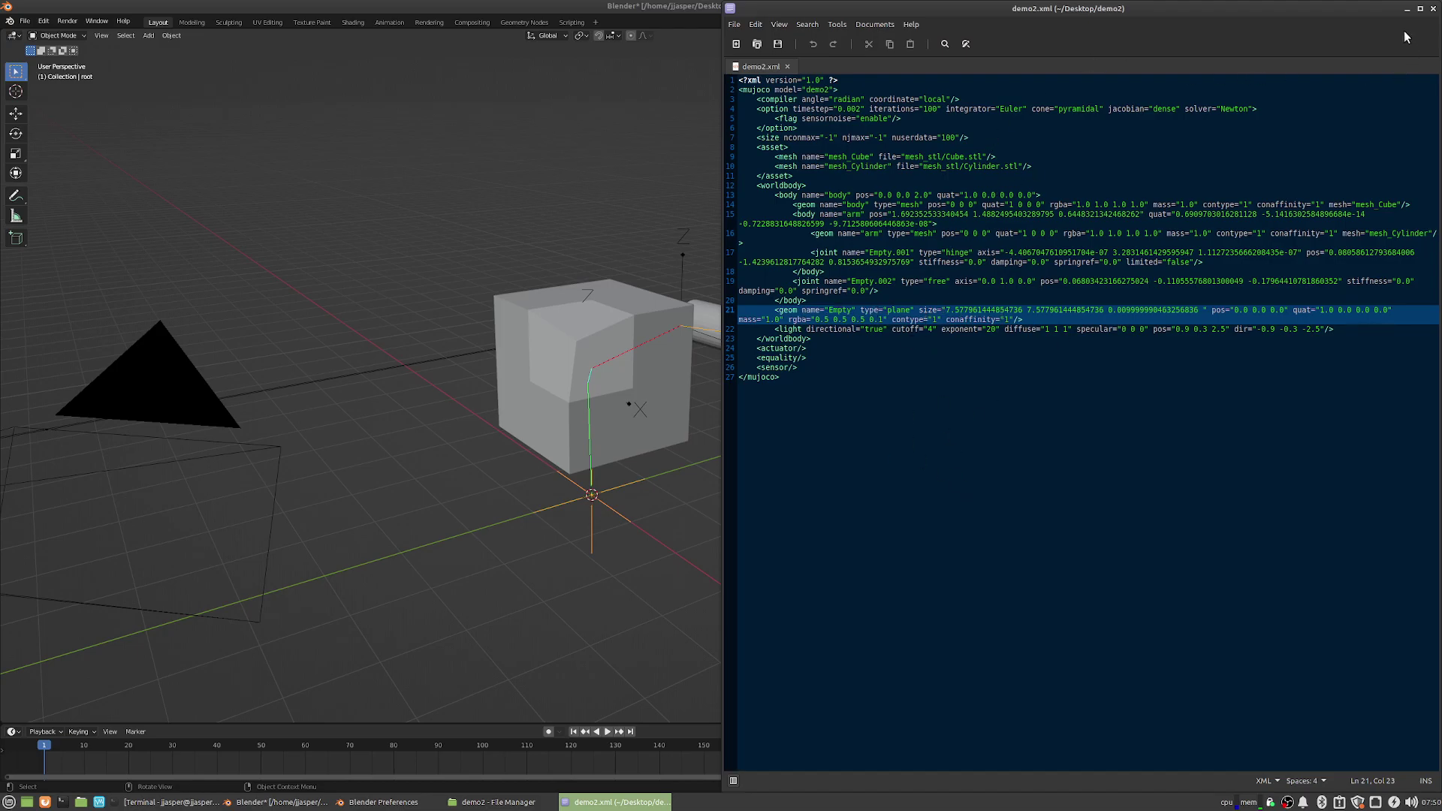
Minimize the text editor and open the mesh_stl folder holding Cube.stl and Cylinder.stl.
left_click(1407, 9)
left_click(870, 479)
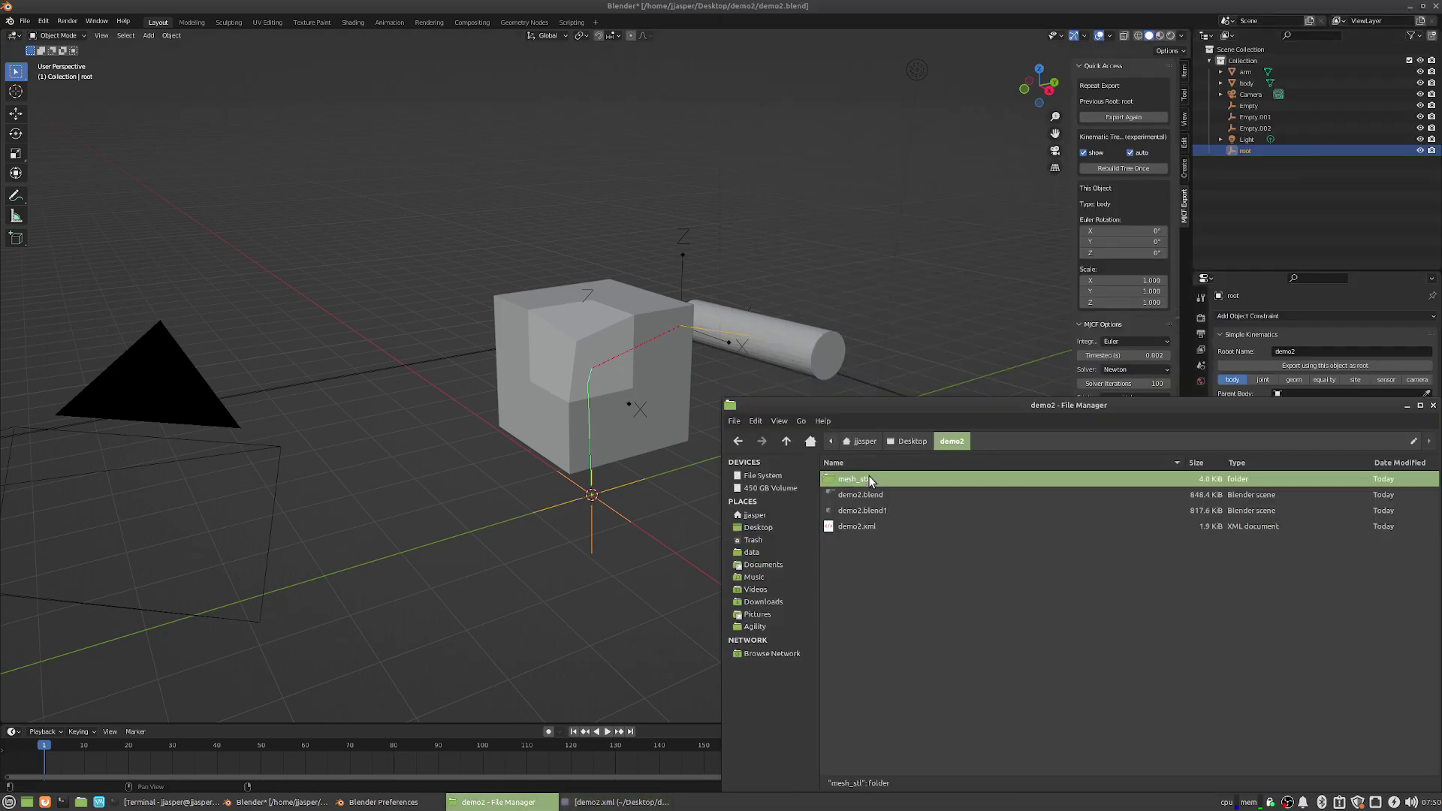
double_click(870, 479)
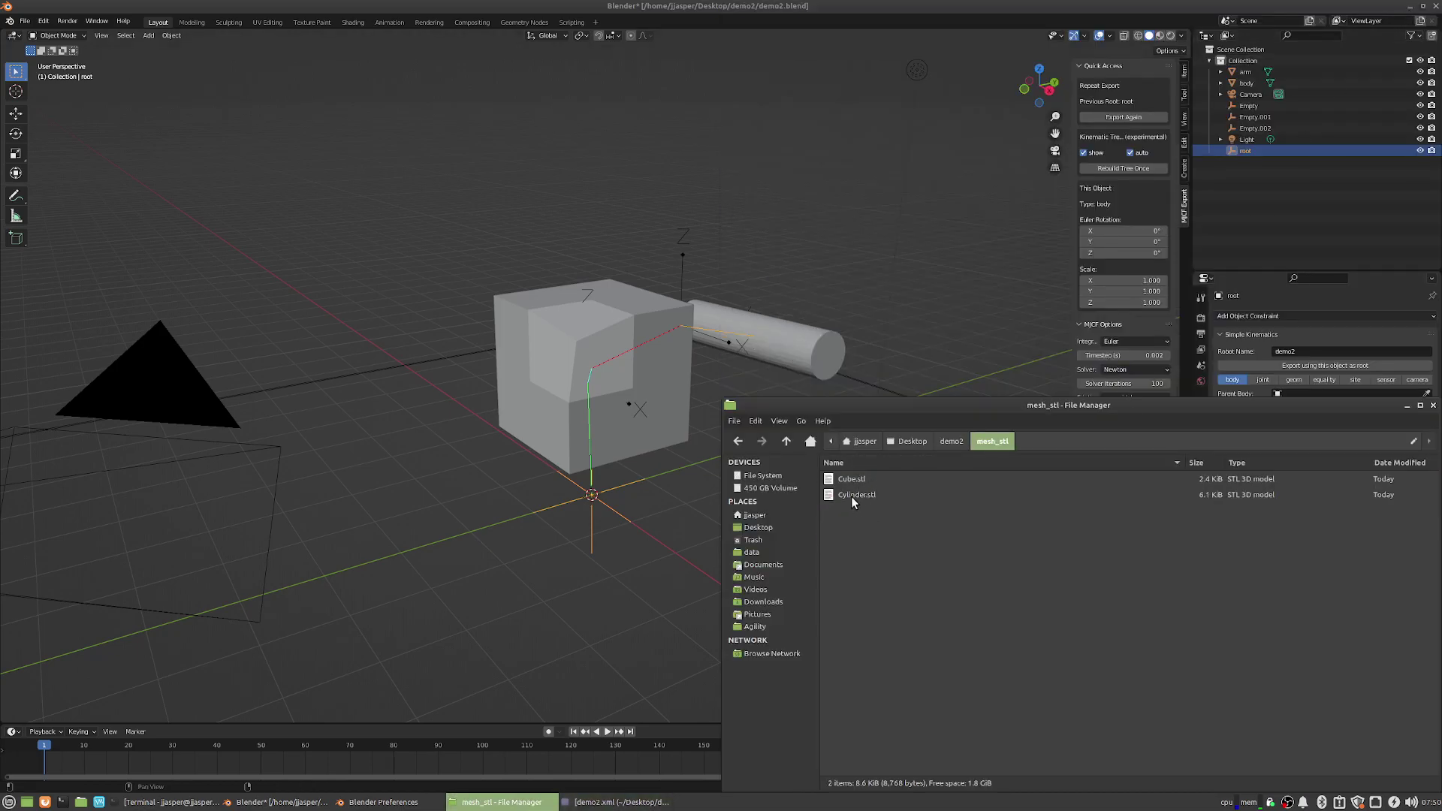
In Blender, select the cube body, view its mesh data, then select the cylinder arm and cube again.
left_click(650, 373)
left_click(1201, 502)
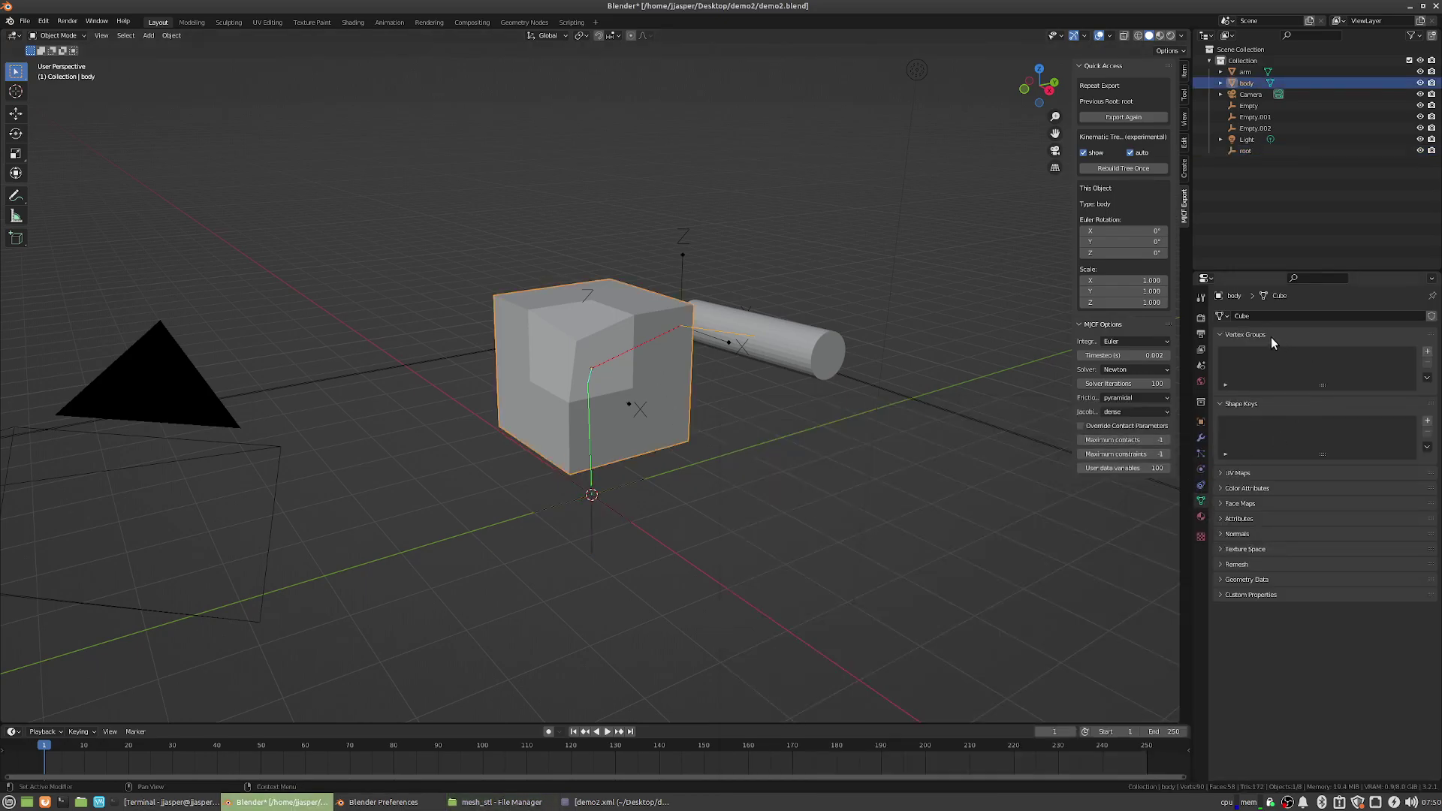
left_click(1245, 72)
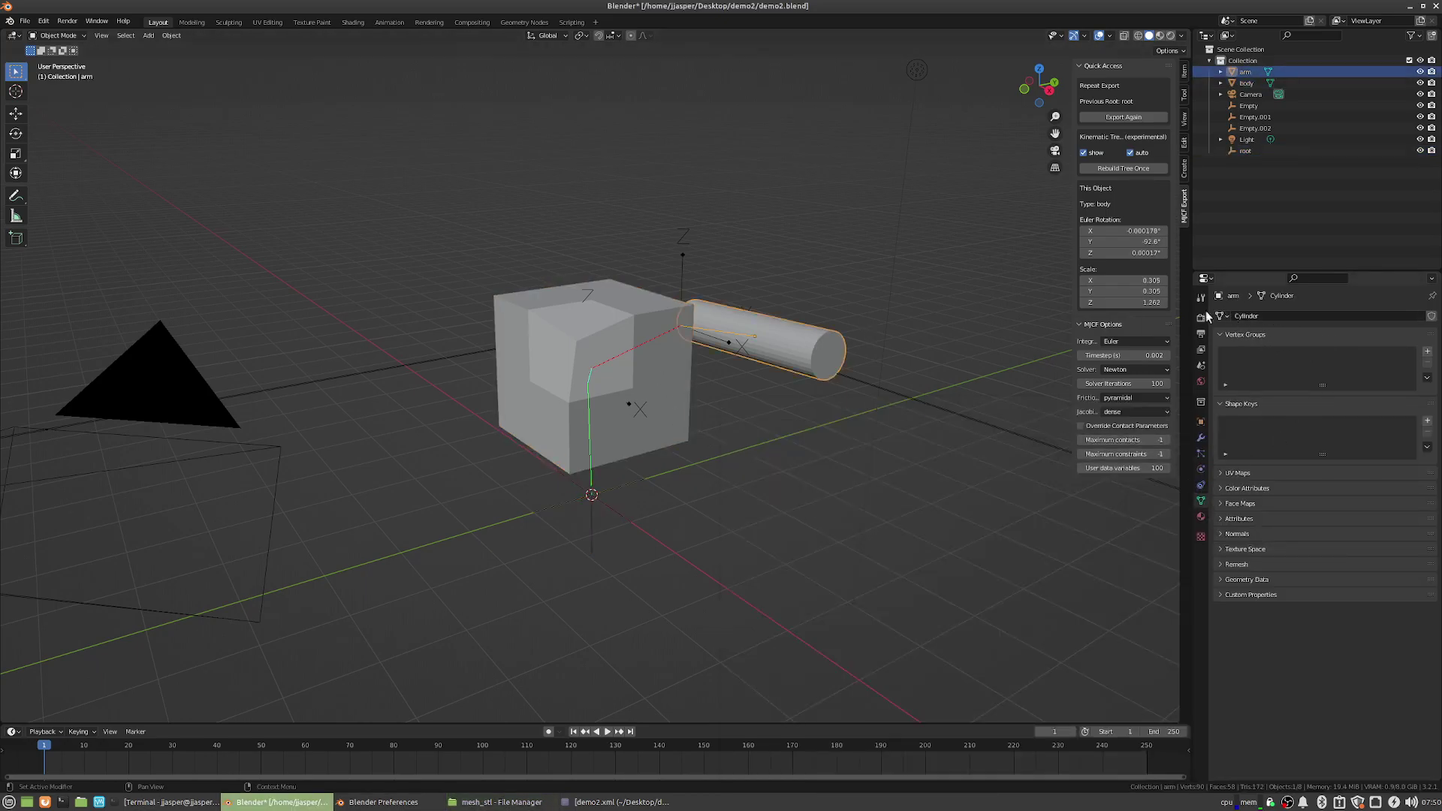
left_click(681, 413)
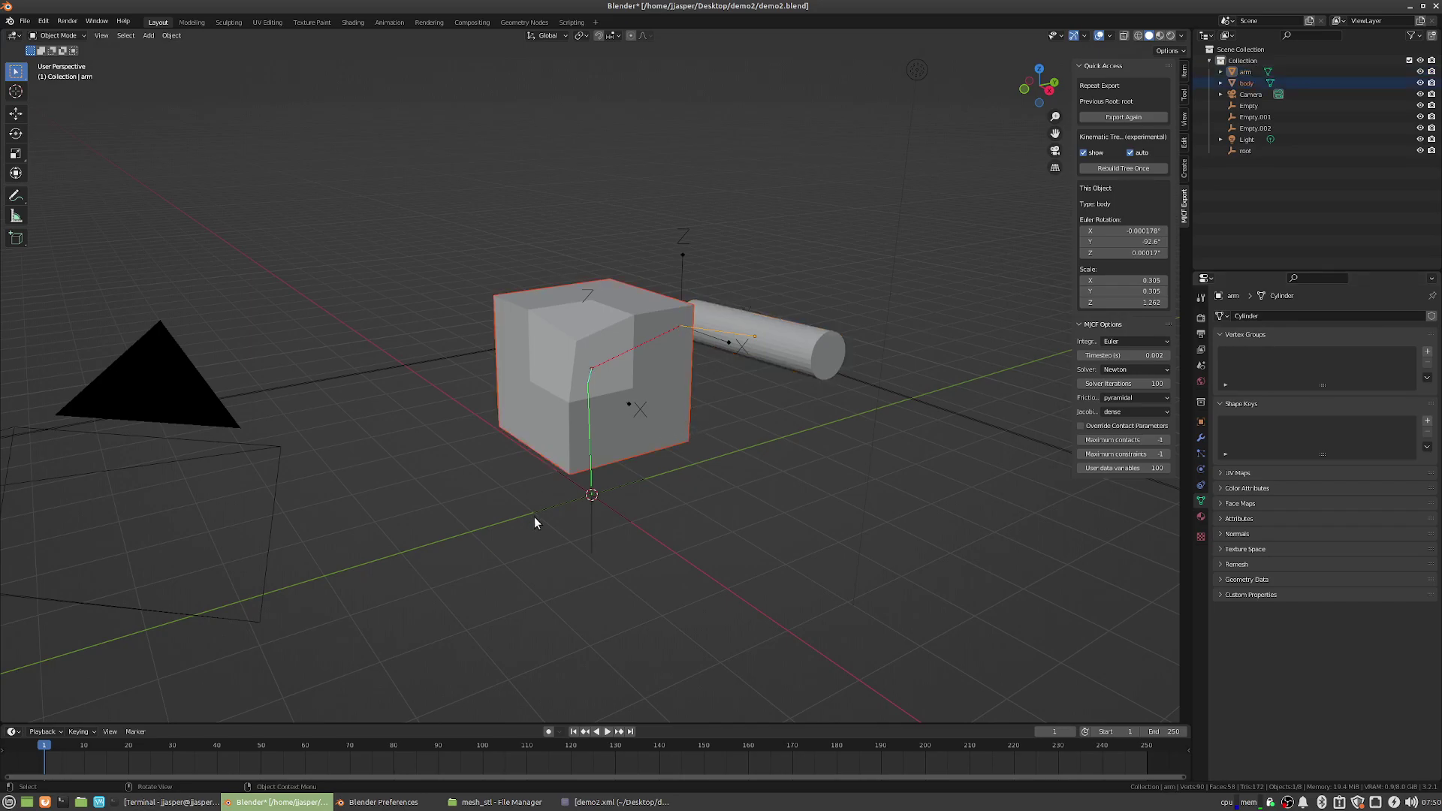
In a new terminal, enter the path ./.mujoco/mujoco-2.1.1/ using Tab completion.
key("ctrl+alt+t")
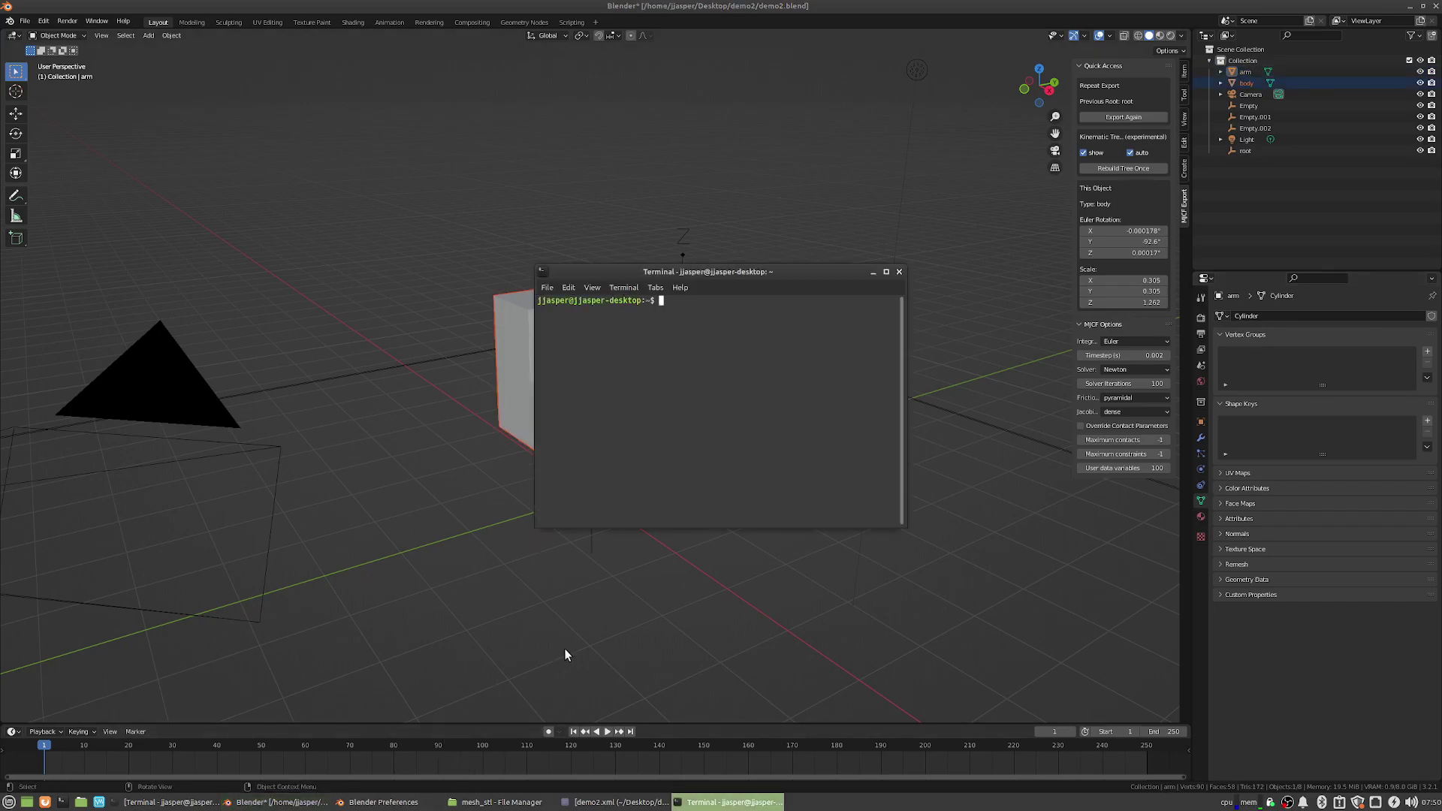
type("cd")
key("BackSpace")
key("BackSpace")
type("./.mujoco/mujoco")
key("Tab")
key("Tab")
key("Tab")
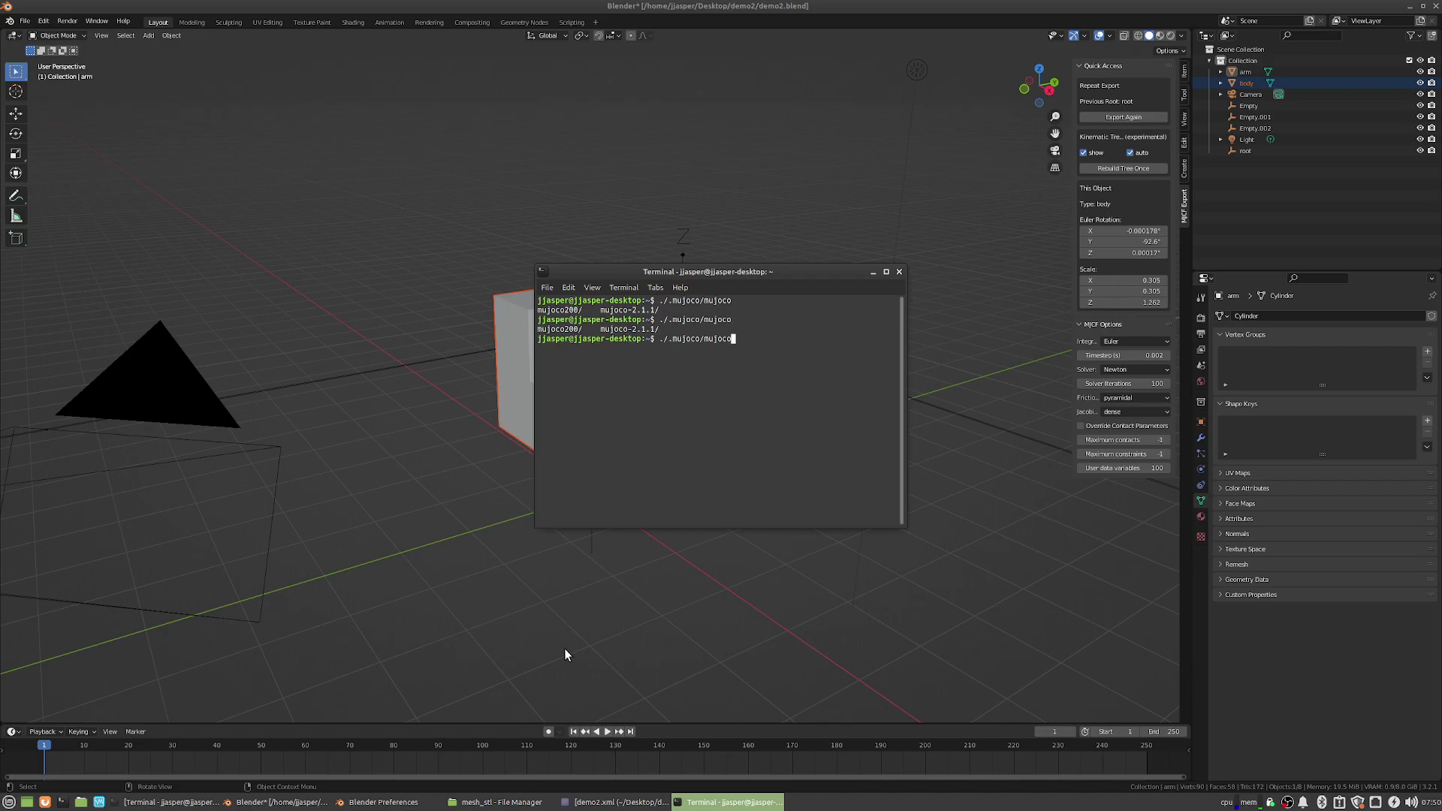
type("2")
key("Tab")
key("BackSpace")
key("BackSpace")
key("BackSpace")
key("BackSpace")
type("-")
key("Tab")
Complete the command as bin/simulate ./Desktop/demo2/demo2.xml and run it.
type("bin/s")
key("Tab")
type("./De")
key("Tab")
type("demo2/")
key("Tab")
key("Tab")
type("demo2.x")
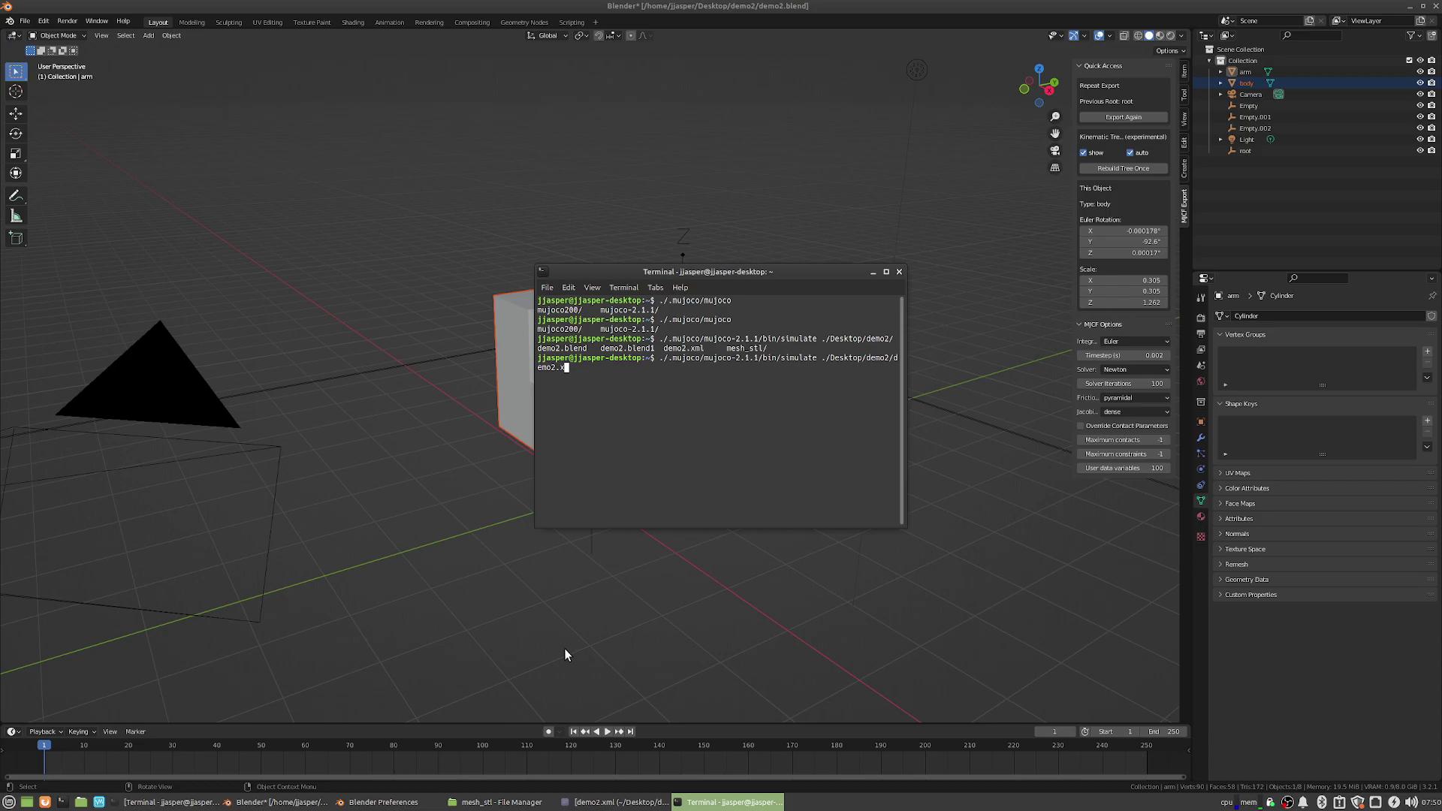
key("Tab")
key("Return")
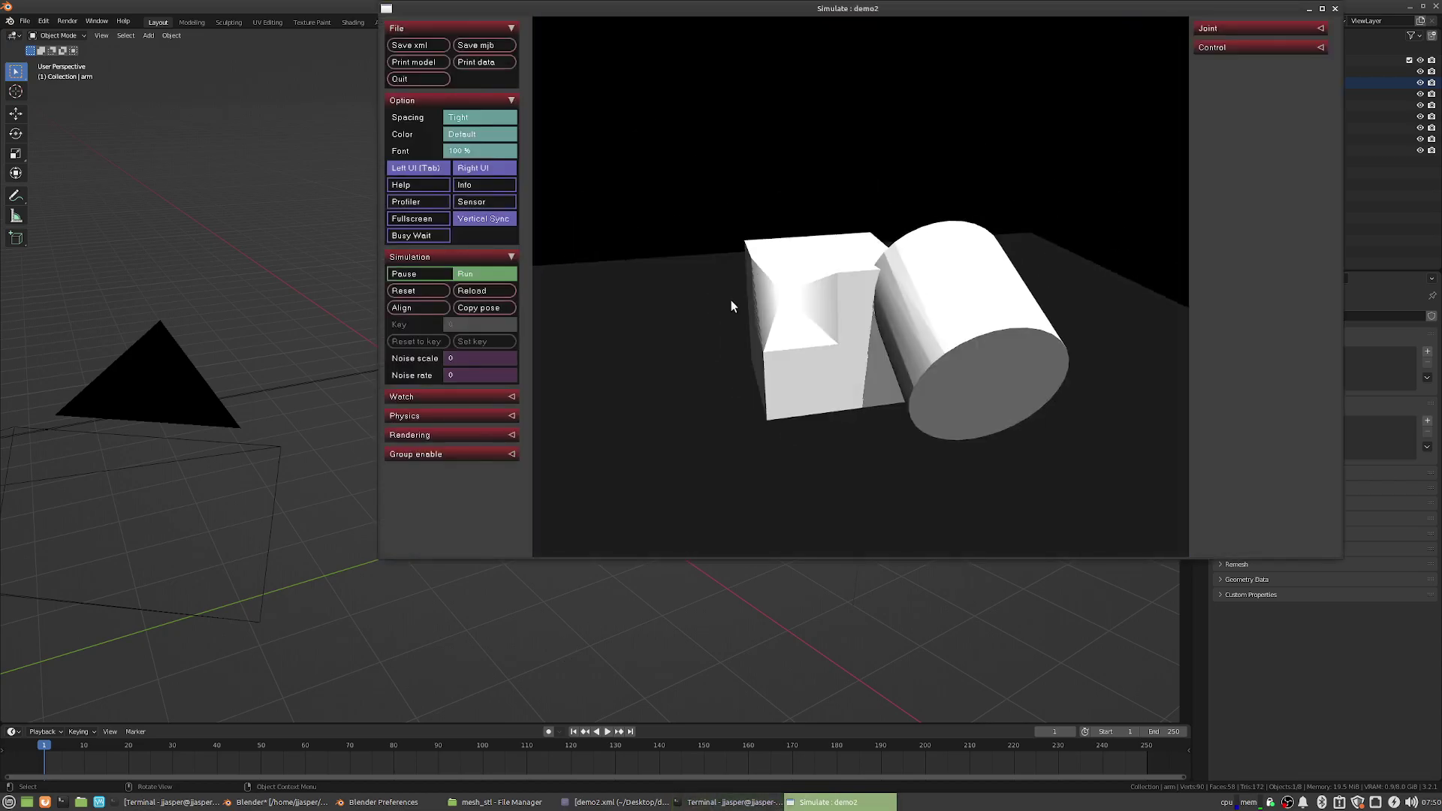
Close the Simulate viewer and apply the cylinder arm's scale in Blender.
left_click_drag(734, 306, 757, 375)
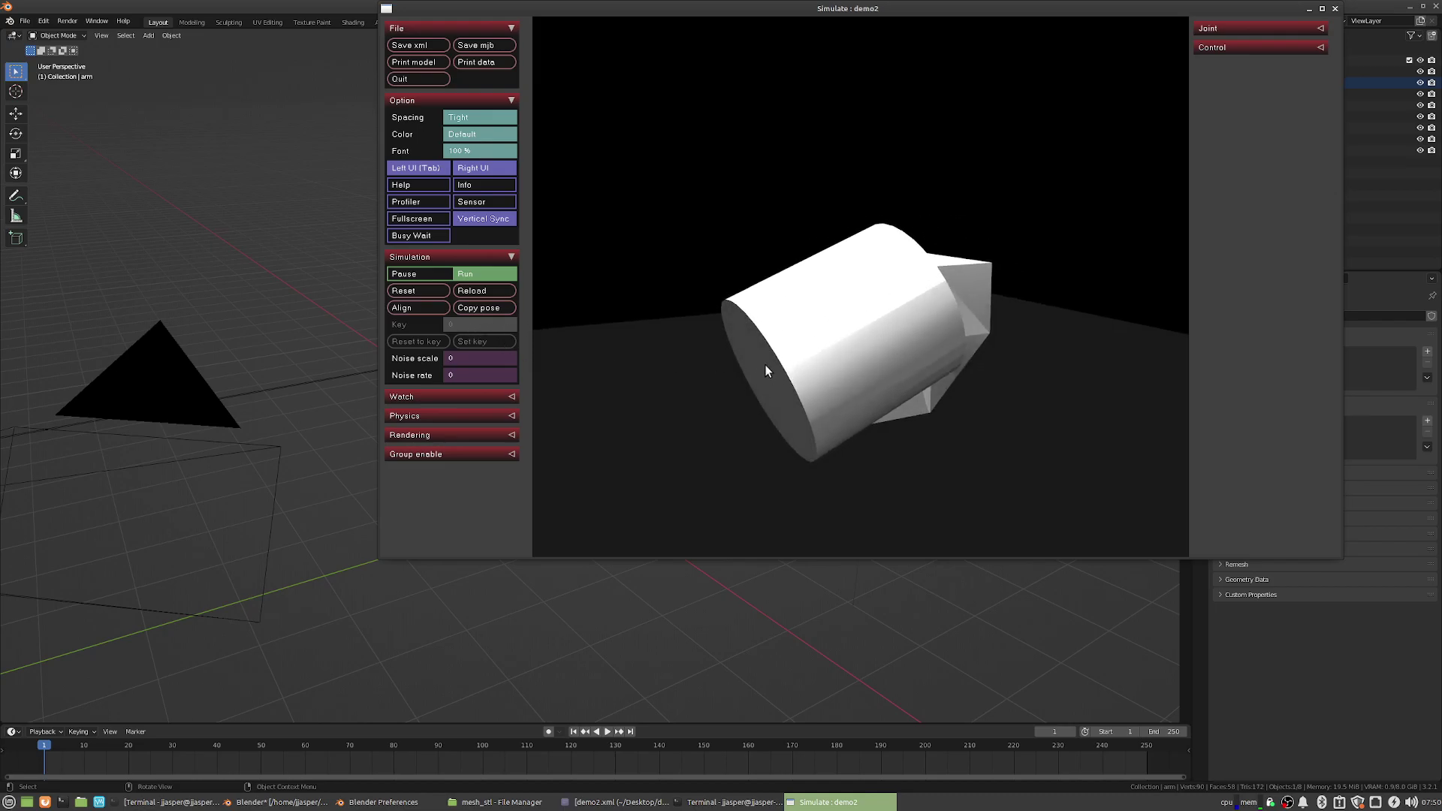
left_click(1335, 8)
left_click(430, 378)
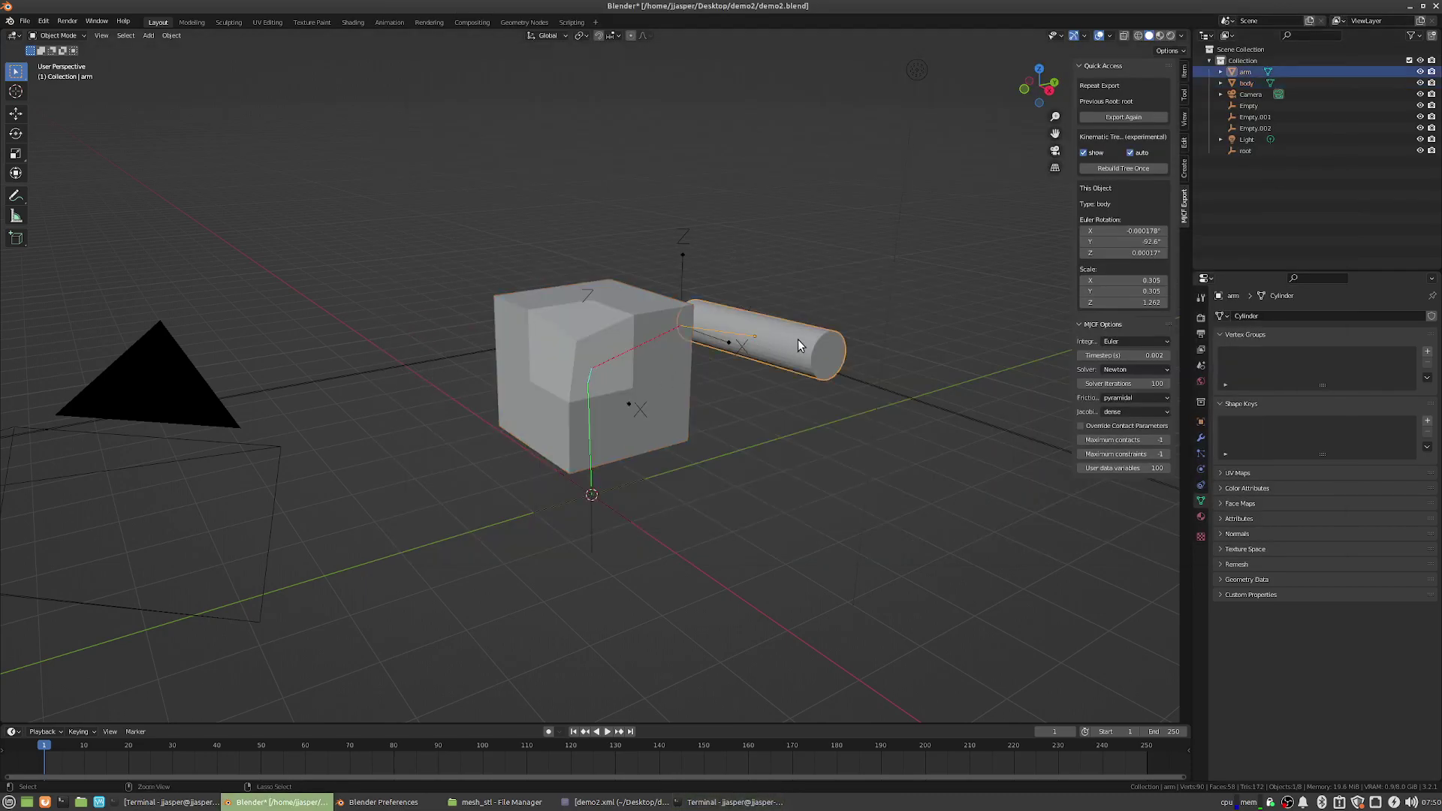
key("ctrl+a")
left_click(755, 364)
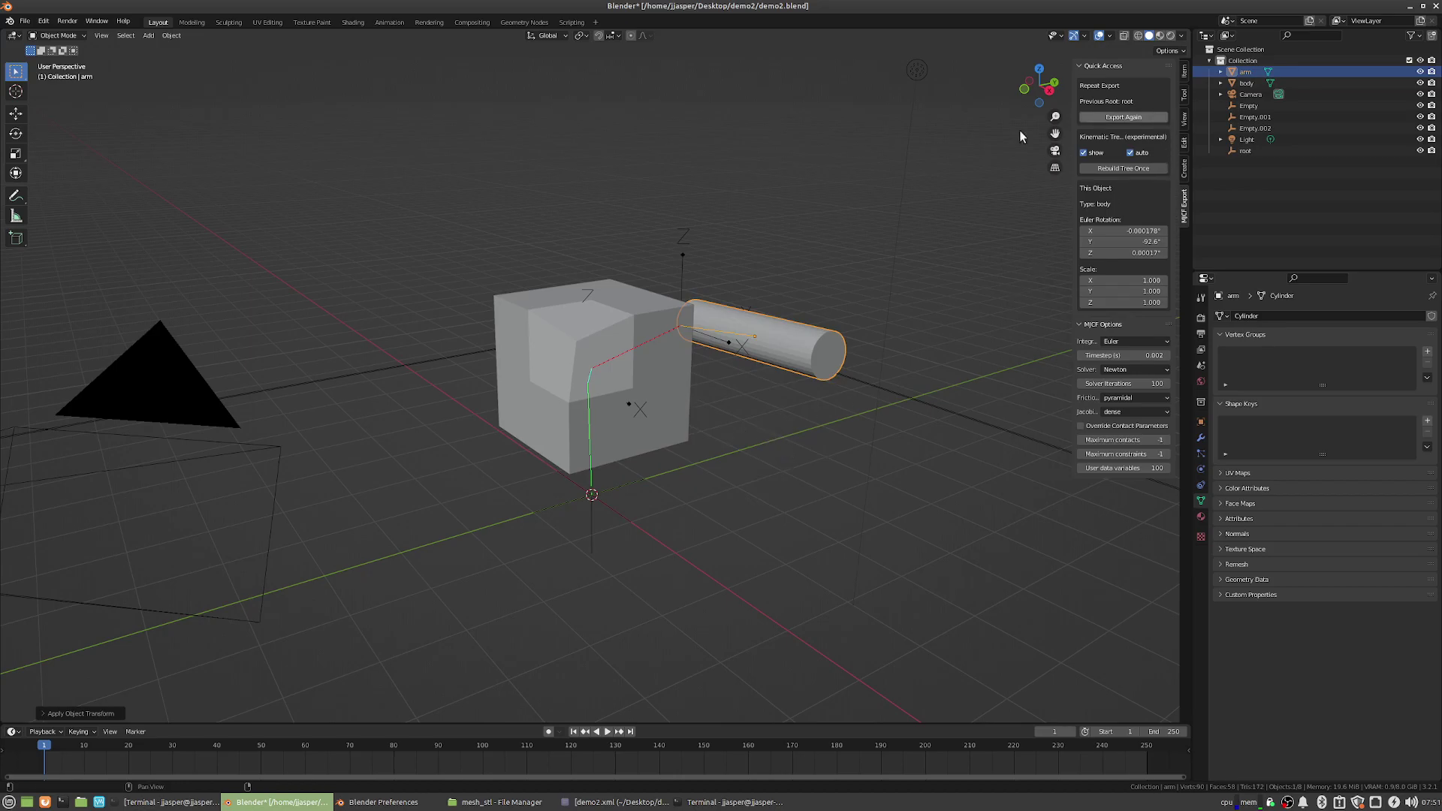
Re-export the model to MJCF and rerun the previous simulate command on the new demo2.xml.
left_click(1133, 116)
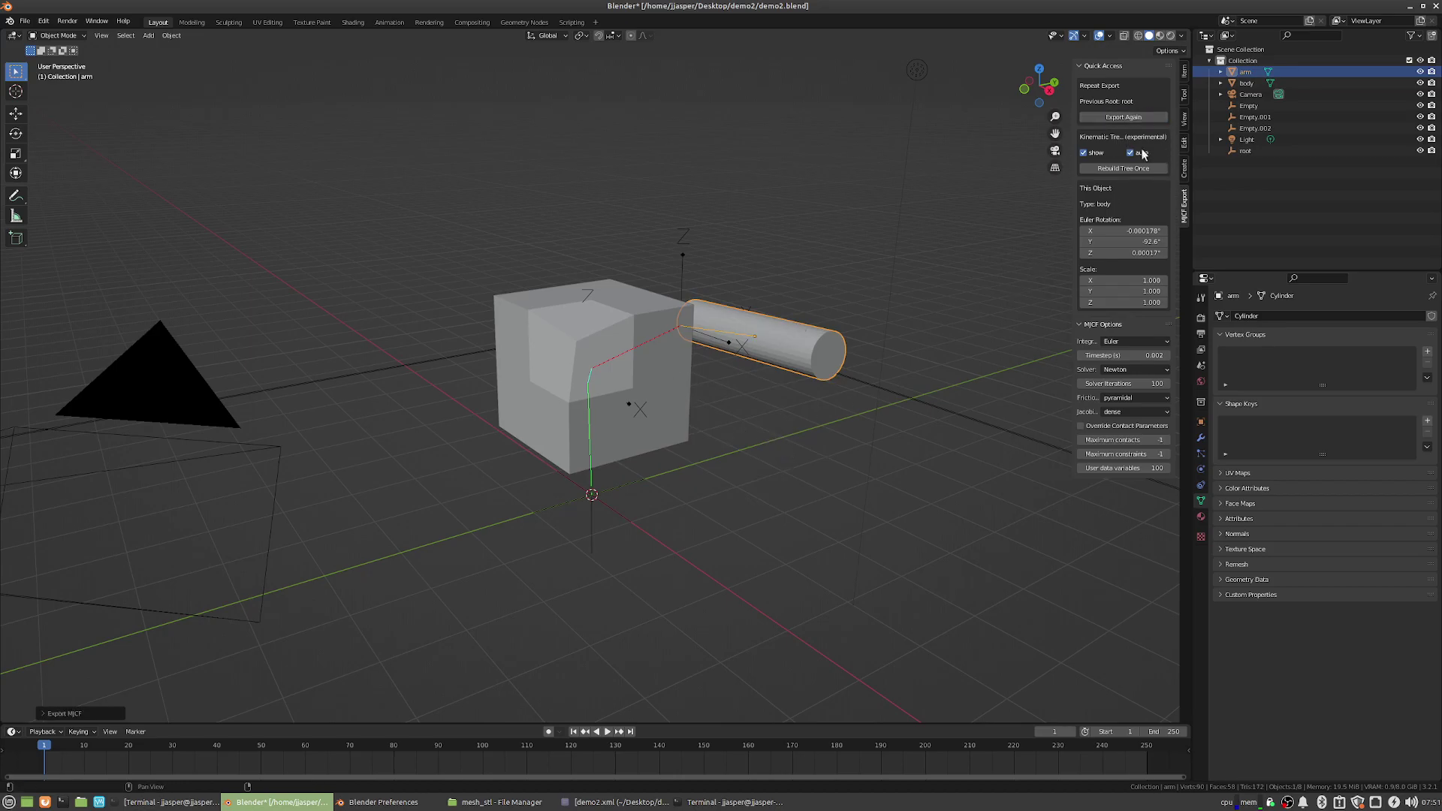
left_click(714, 802)
key("Up")
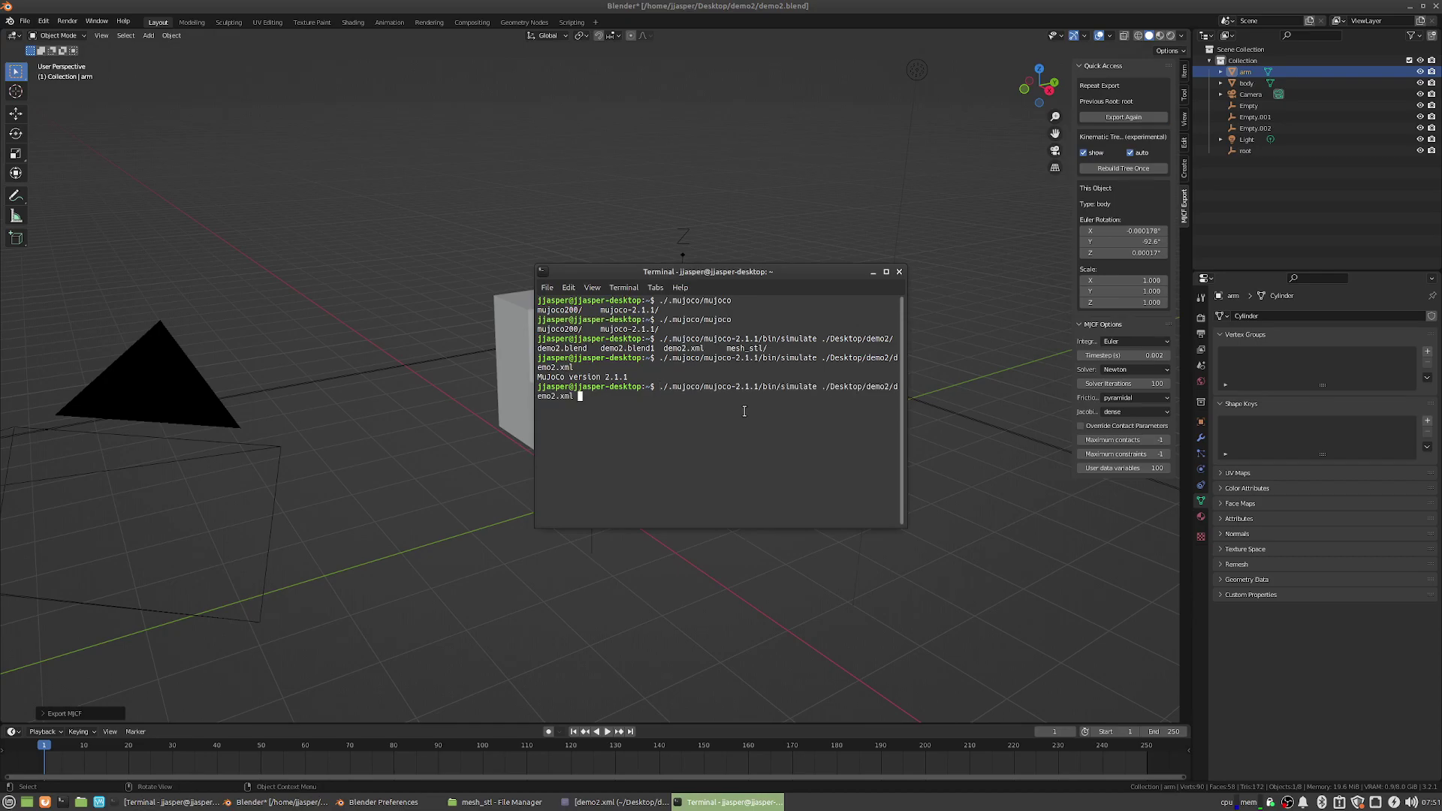
key("Return")
Check the swinging arm from a low side view, then close Simulate and return to Blender.
left_click_drag(941, 320, 914, 357)
scroll(876, 235, "down", 3)
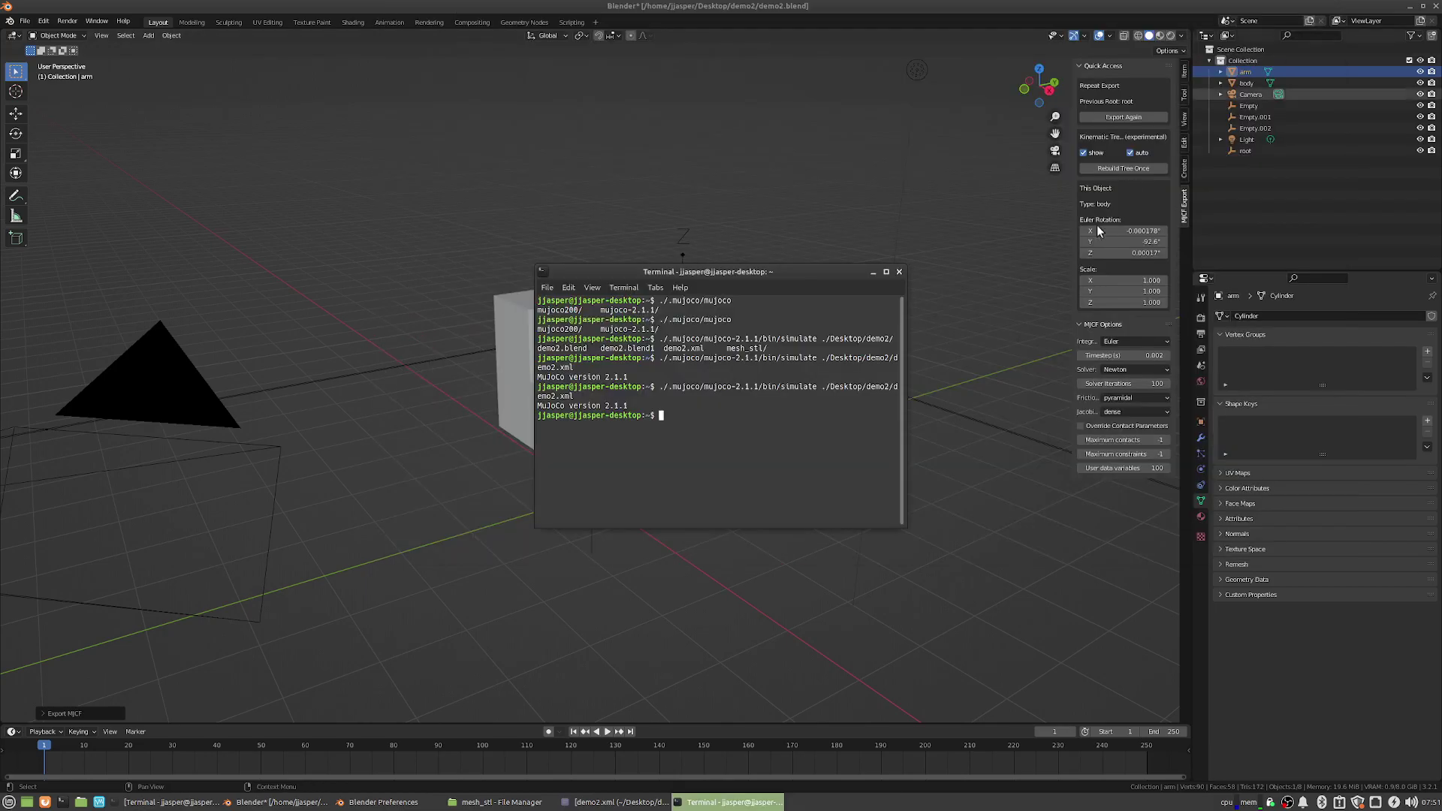
left_click(1335, 9)
left_click(889, 577)
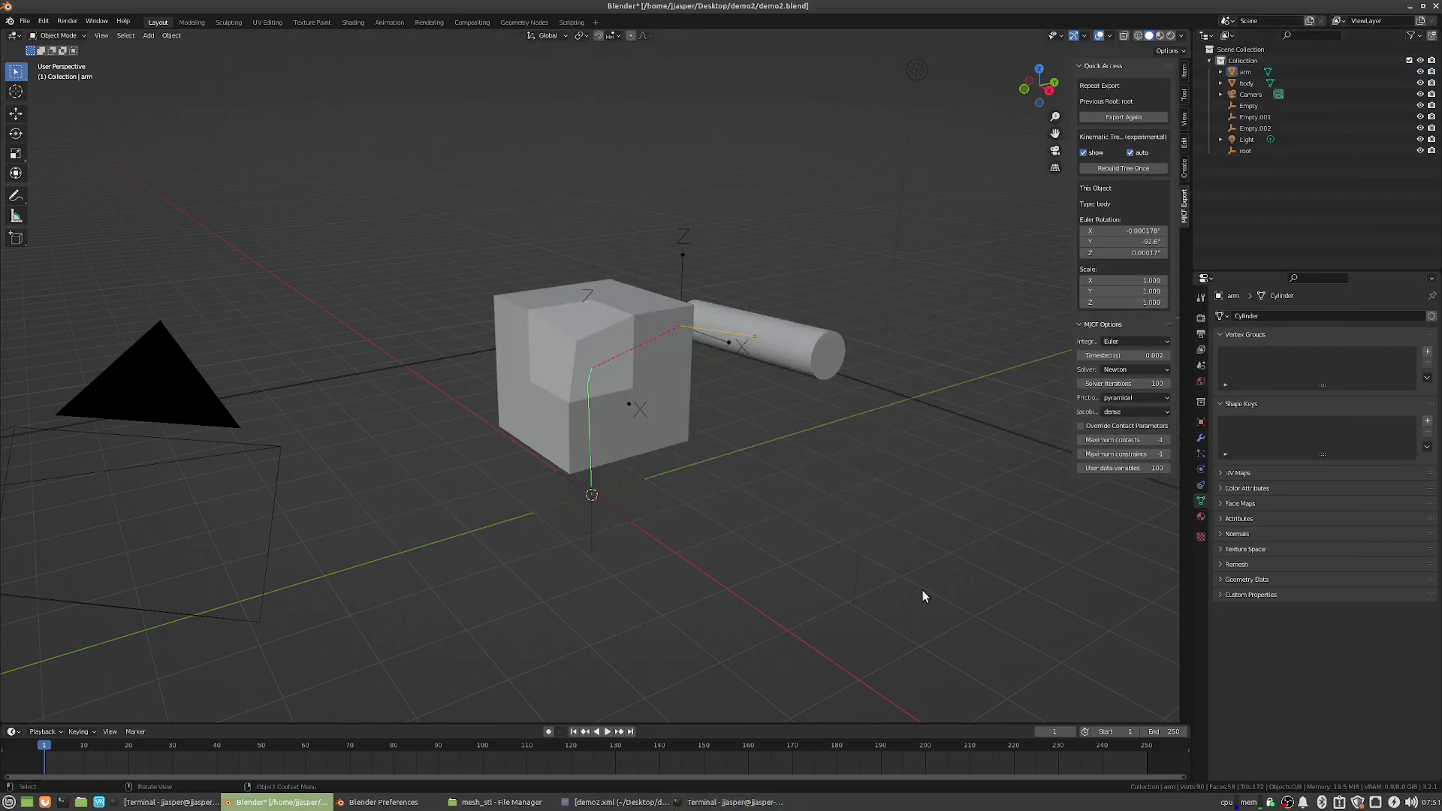